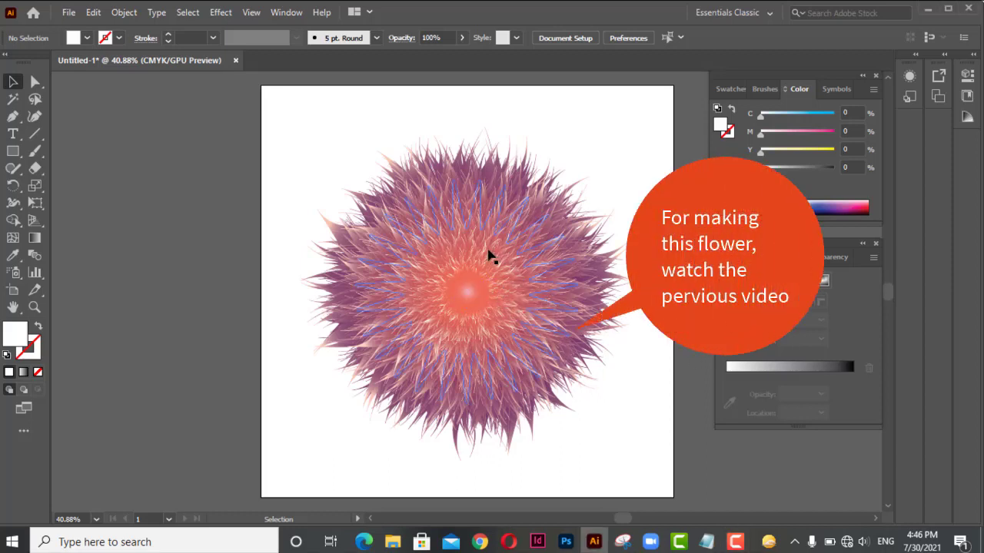
Step: Select the spiky gradient flower blend and enter isolation mode with Isolate Selected Group
{"action": "right_click", "coordinate": [458, 286]}
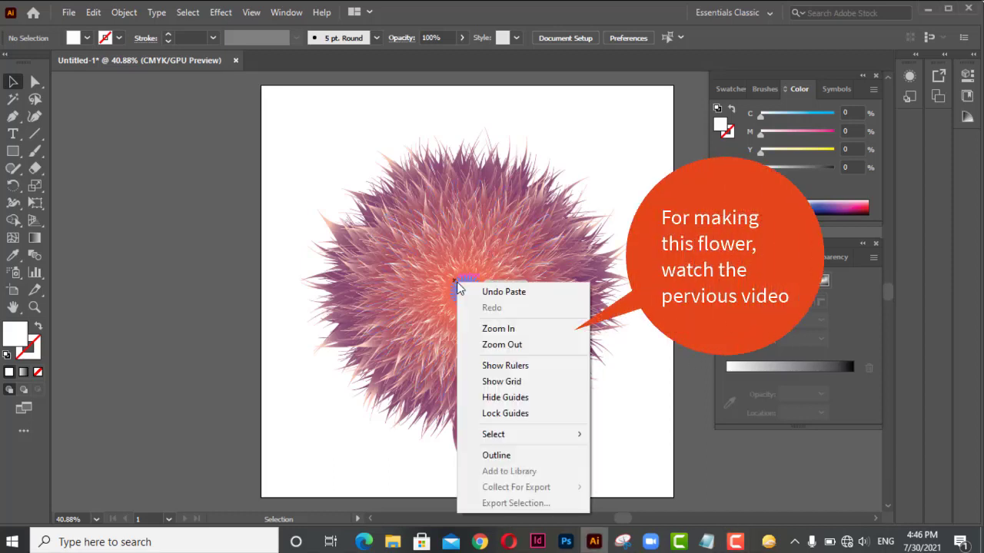
{"action": "left_click", "coordinate": [503, 213]}
{"action": "key", "text": "ctrl+F9"}
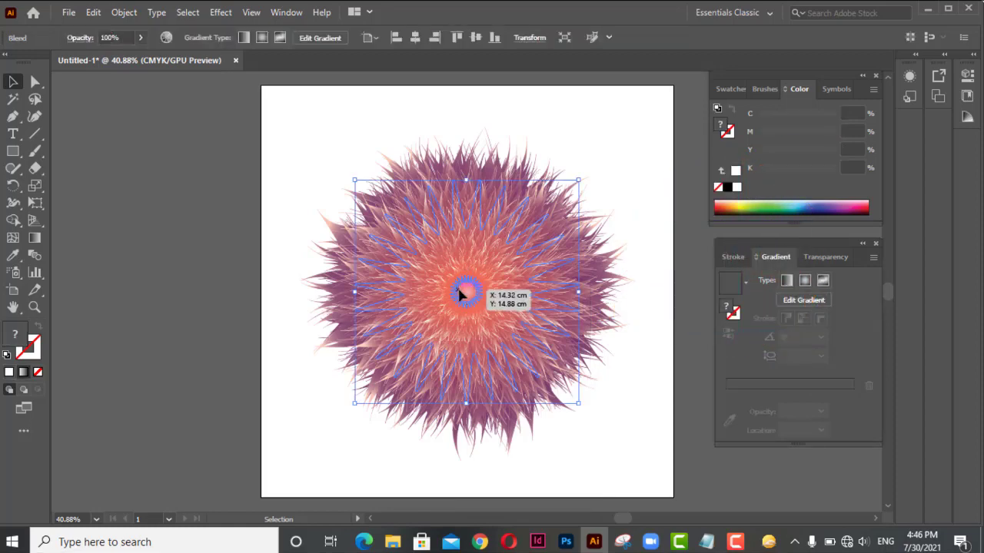
{"action": "right_click", "coordinate": [459, 292]}
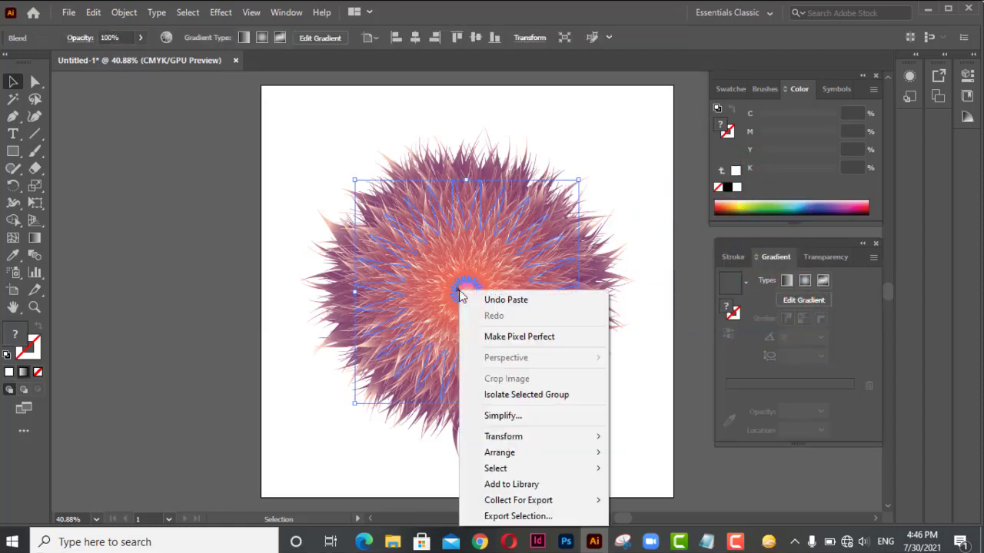
{"action": "left_click", "coordinate": [582, 395]}
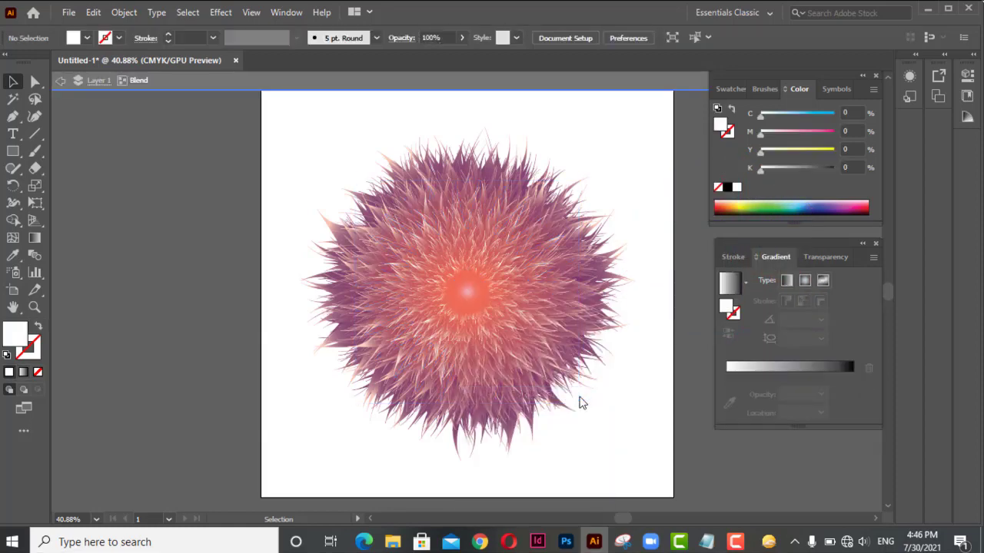
Step: Stretch the blend's centre circle upward so the flower becomes a teardrop
{"action": "scroll", "coordinate": [497, 274], "scroll_direction": "down", "scroll_amount": 1}
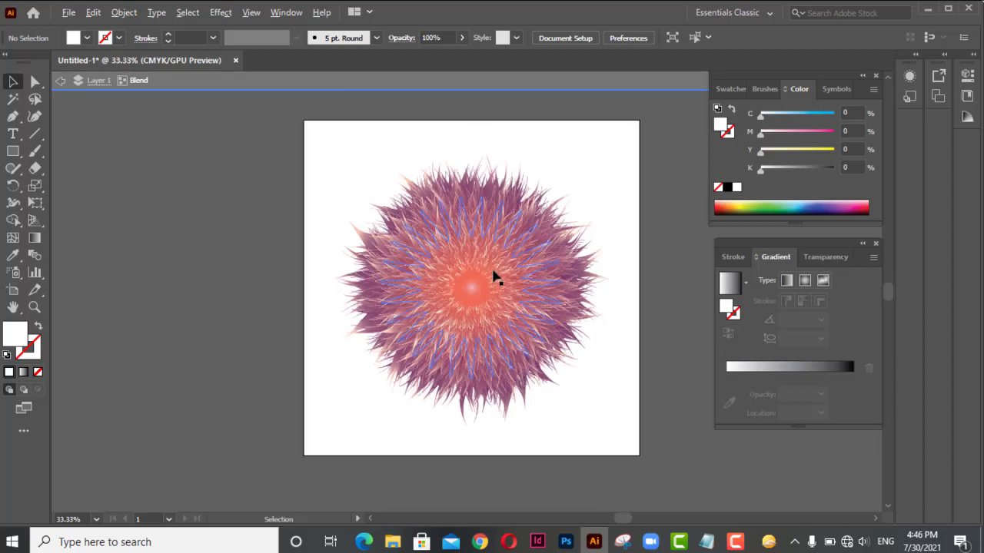
{"action": "scroll", "coordinate": [481, 256], "scroll_direction": "down", "scroll_amount": 1}
{"action": "mouse_move", "coordinate": [447, 287]}
{"action": "left_mouse_down"}
{"action": "mouse_move", "coordinate": [419, 316]}
{"action": "mouse_move", "coordinate": [413, 233]}
{"action": "left_mouse_up"}
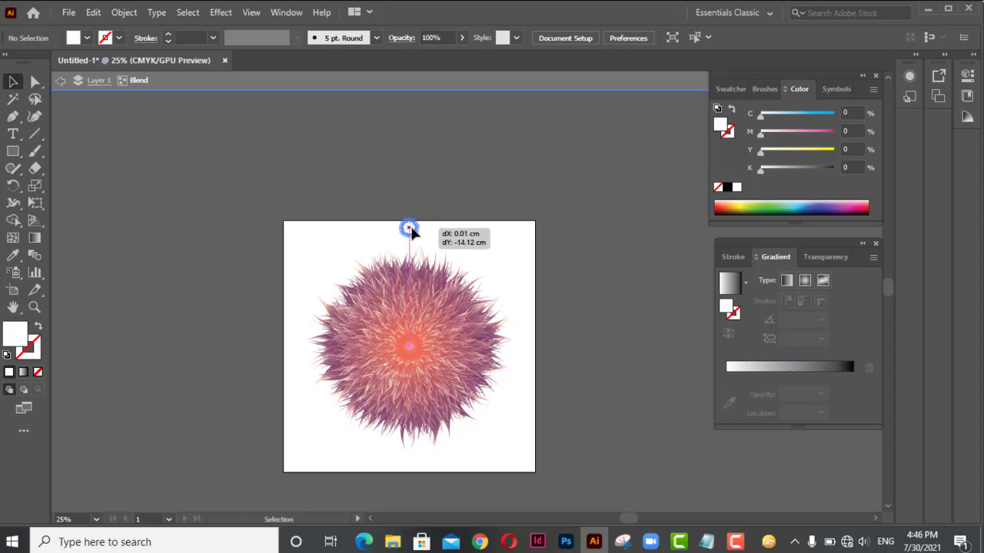
{"action": "left_click_drag", "start_coordinate": [411, 230], "coordinate": [413, 231]}
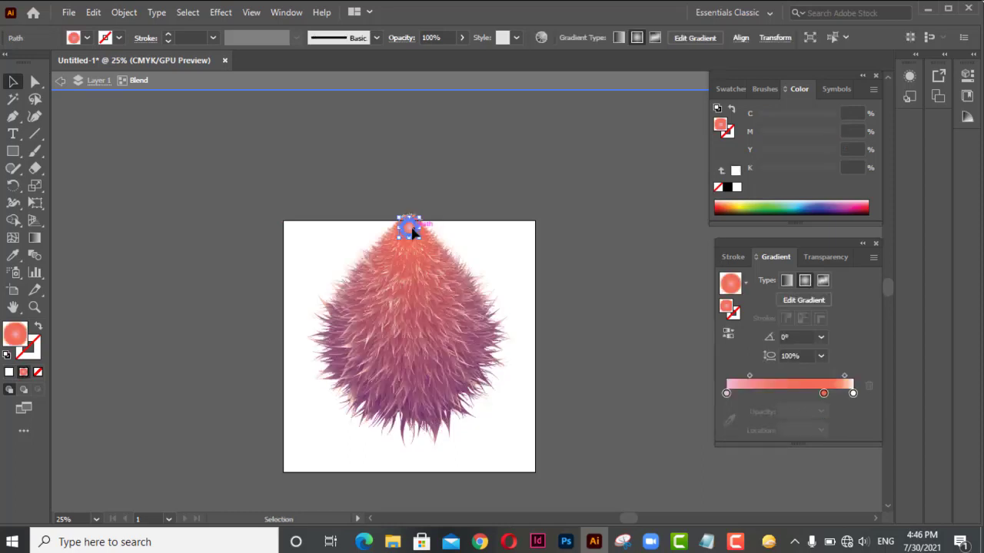
{"action": "left_click", "coordinate": [469, 209]}
Step: Scale the whole fur blend down to a smaller size
{"action": "scroll", "coordinate": [466, 285], "scroll_direction": "down", "scroll_amount": 3}
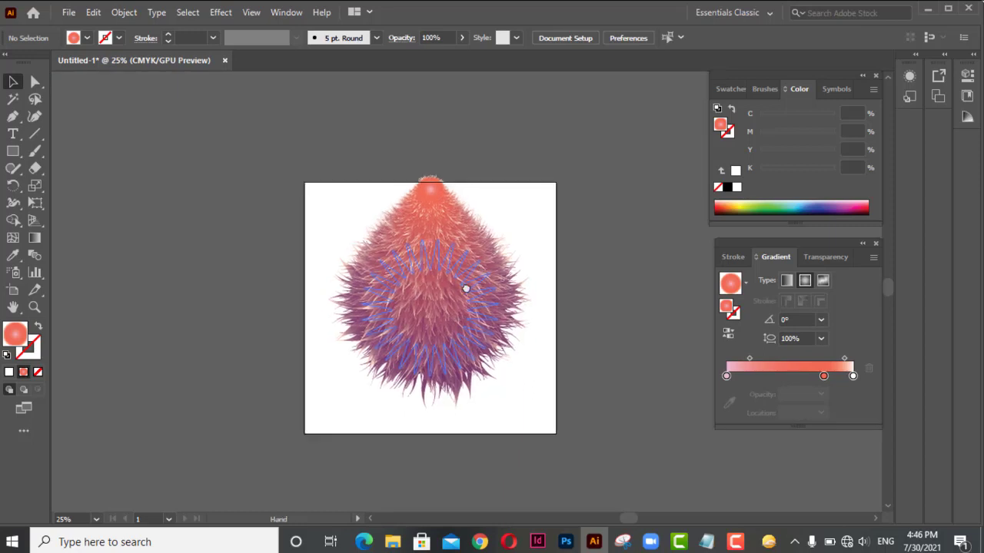
{"action": "left_click", "coordinate": [444, 237]}
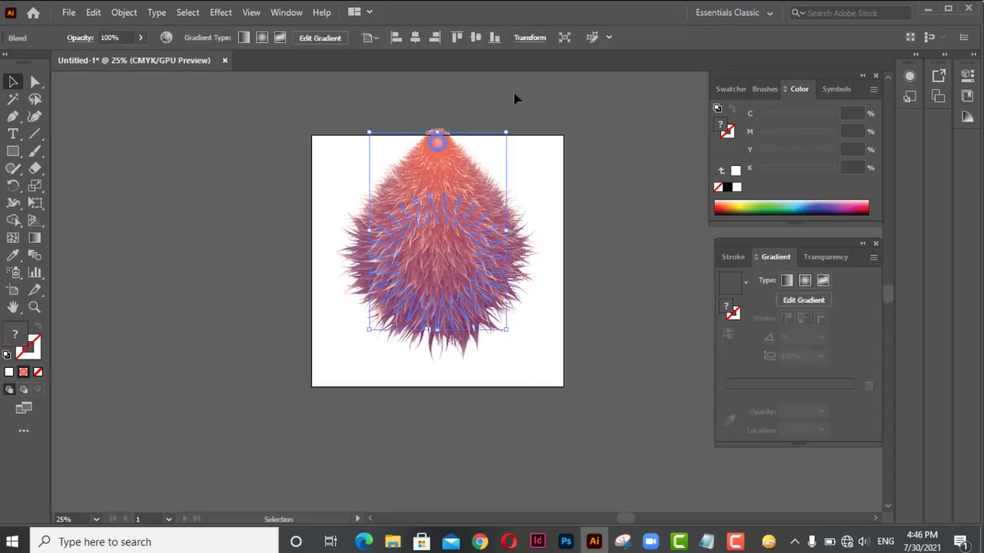
{"action": "left_click_drag", "start_coordinate": [507, 132], "coordinate": [478, 186]}
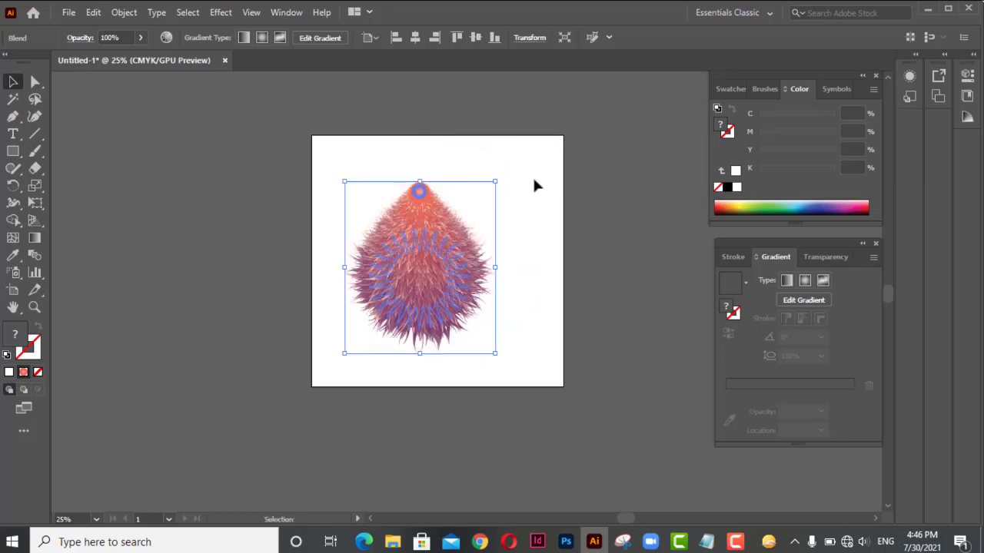
{"action": "left_click", "coordinate": [521, 215]}
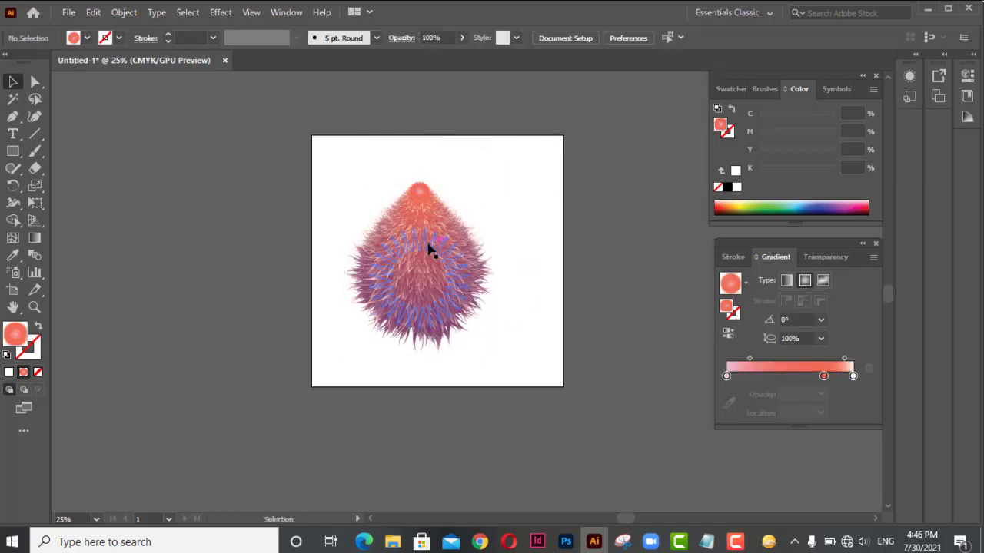
Step: Reposition the outer spiky ring over the body and centre the blend vertically
{"action": "left_click_drag", "start_coordinate": [415, 252], "coordinate": [479, 253]}
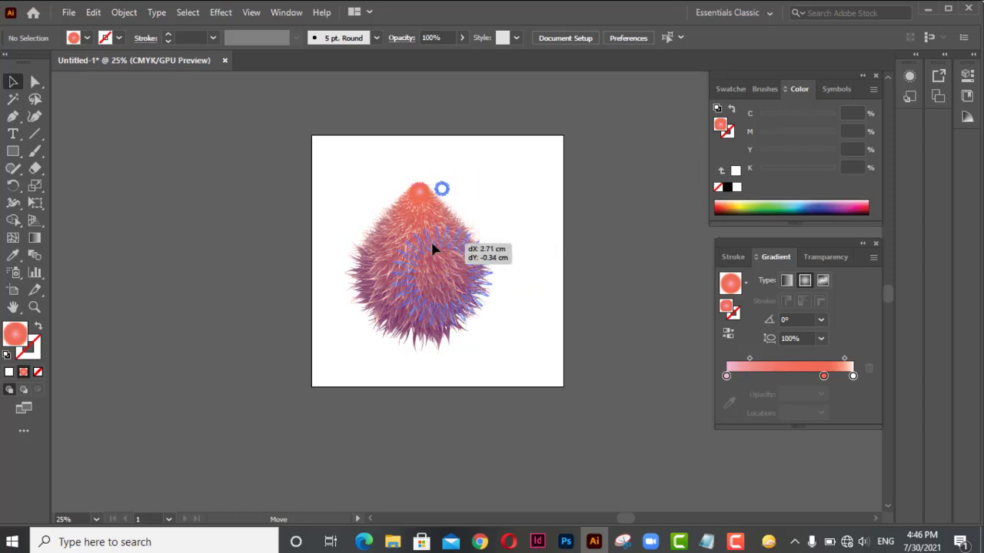
{"action": "left_click_drag", "start_coordinate": [479, 253], "coordinate": [408, 270]}
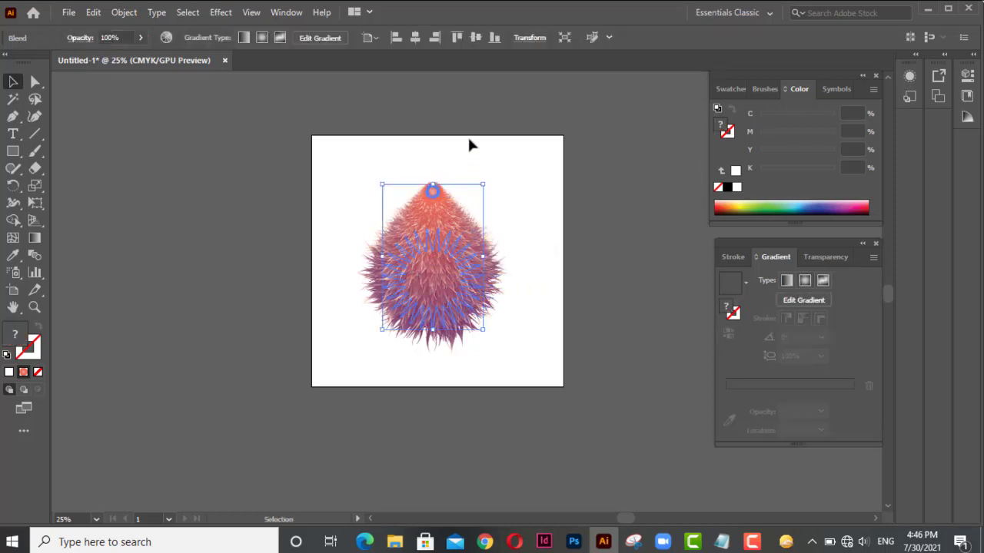
{"action": "left_click", "coordinate": [415, 39]}
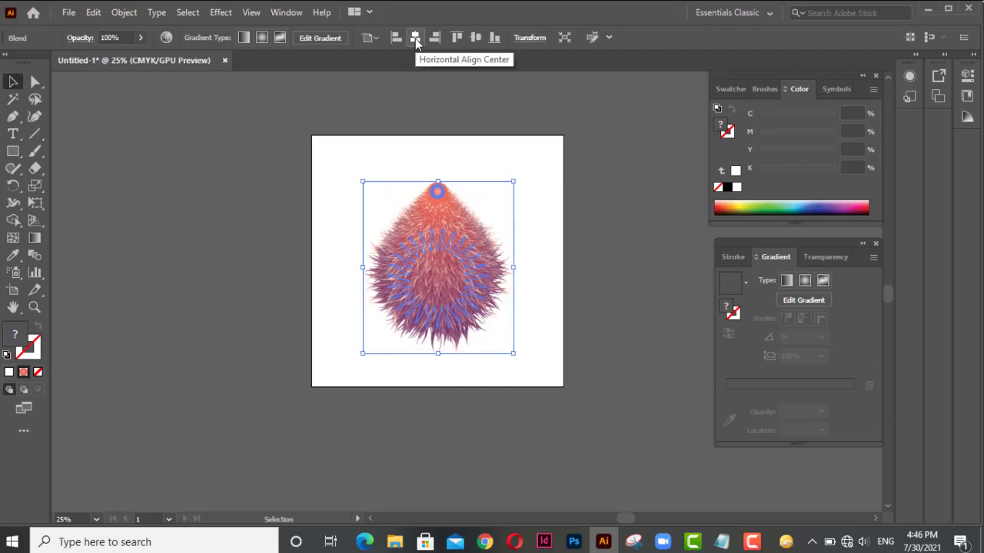
{"action": "left_click", "coordinate": [473, 39]}
{"action": "left_click", "coordinate": [465, 153]}
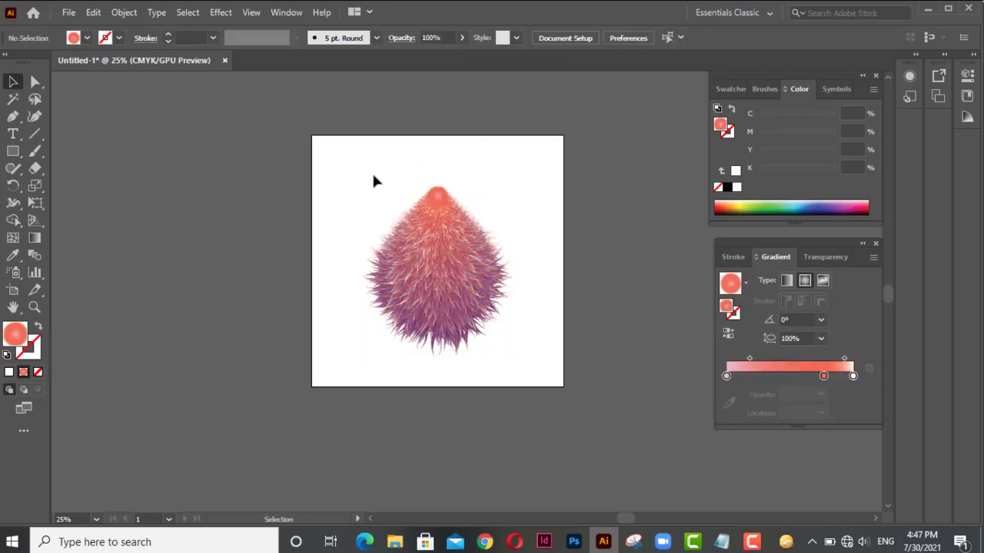
Step: Show rulers and place a vertical guide through the teardrop's tip and centre
{"action": "key", "text": "ctrl+r"}
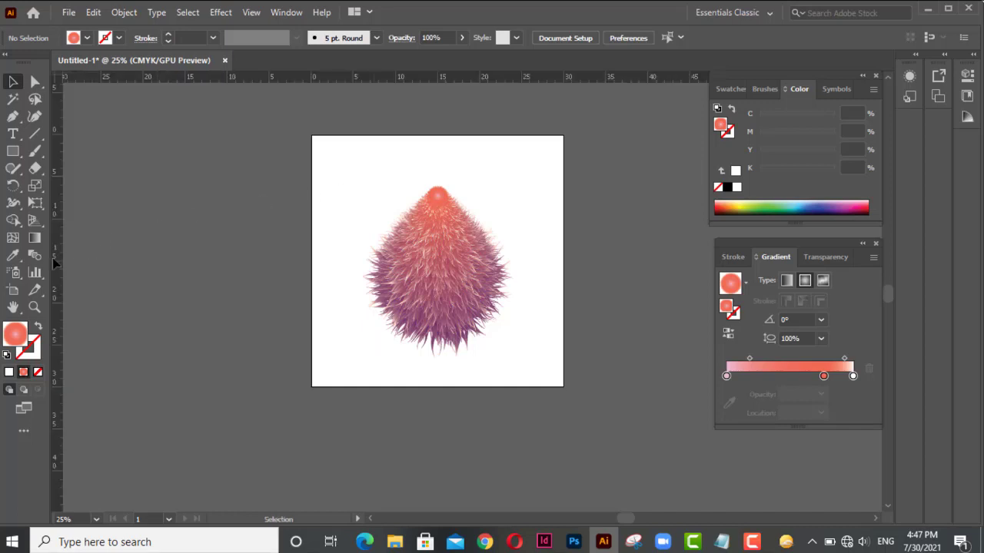
{"action": "left_click_drag", "start_coordinate": [55, 259], "coordinate": [440, 294]}
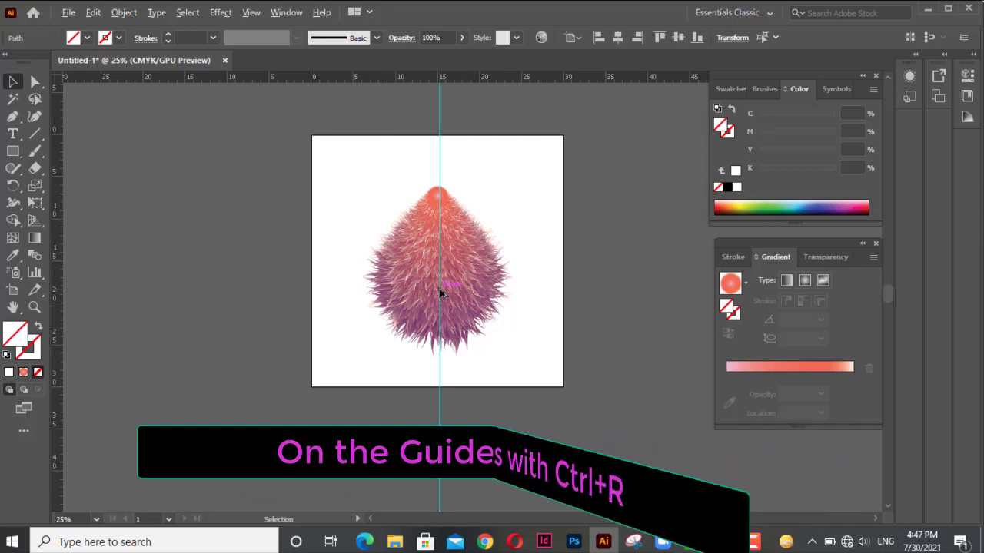
{"action": "scroll", "coordinate": [440, 294], "scroll_direction": "up", "scroll_amount": 4}
{"action": "mouse_move", "coordinate": [442, 196]}
{"action": "left_mouse_down"}
{"action": "mouse_move", "coordinate": [447, 233]}
{"action": "mouse_move", "coordinate": [430, 184]}
{"action": "mouse_move", "coordinate": [430, 314]}
{"action": "mouse_move", "coordinate": [461, 321]}
{"action": "left_mouse_up"}
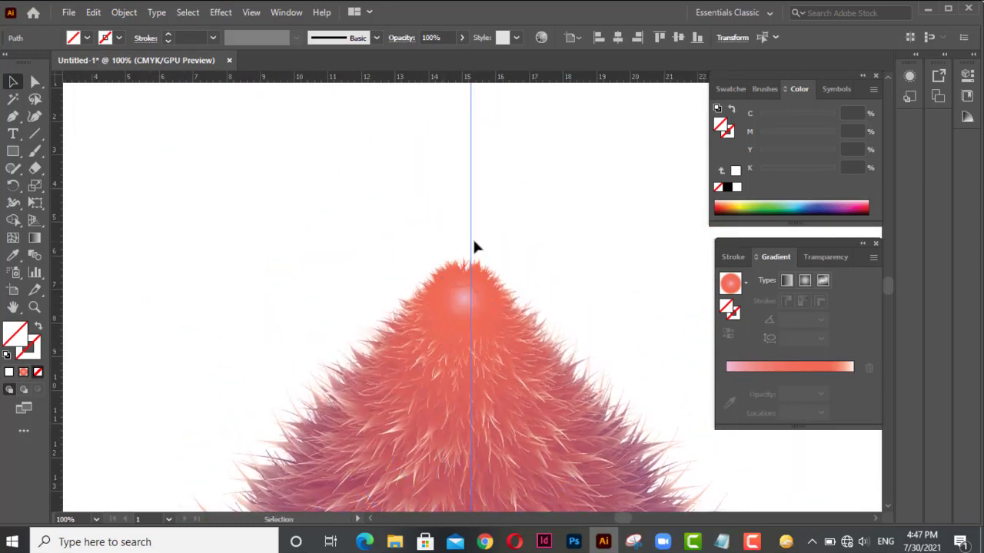
{"action": "left_click_drag", "start_coordinate": [470, 236], "coordinate": [466, 246]}
{"action": "left_click", "coordinate": [450, 211]}
Step: Lock the guides and zoom out to the whole artboard
{"action": "right_click", "coordinate": [541, 181]}
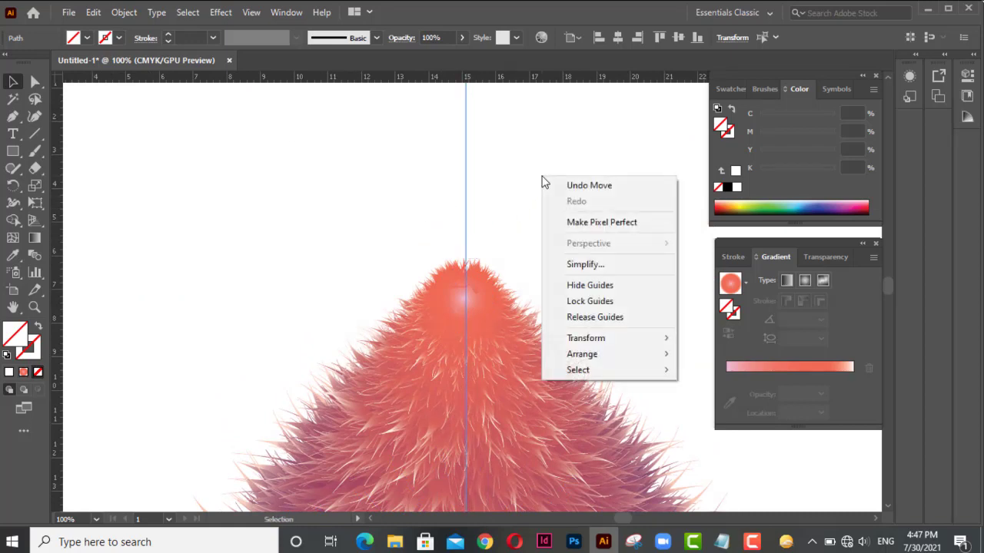
{"action": "left_click", "coordinate": [590, 301]}
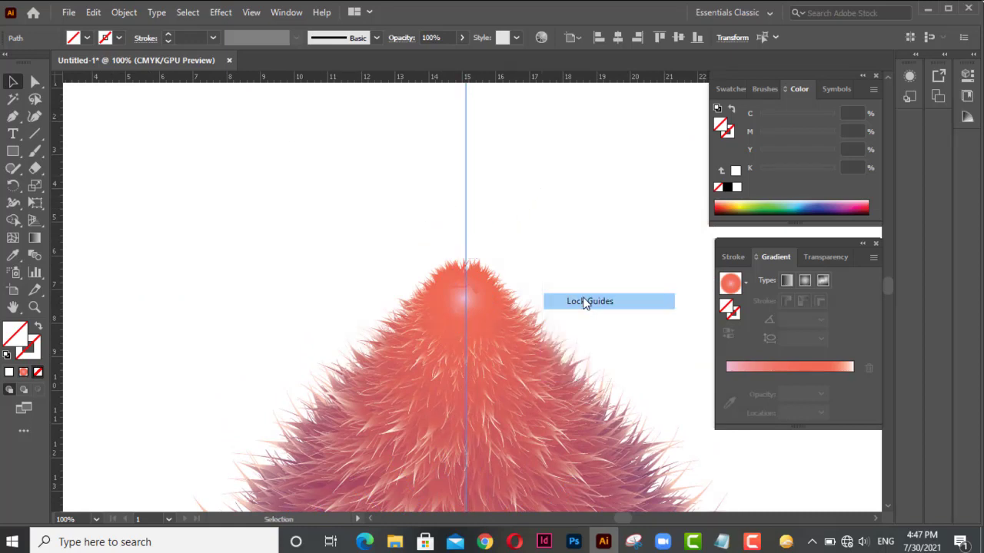
{"action": "key", "text": "ctrl+minus"}
{"action": "key", "text": "ctrl+minus"}
{"action": "key", "text": "ctrl+minus"}
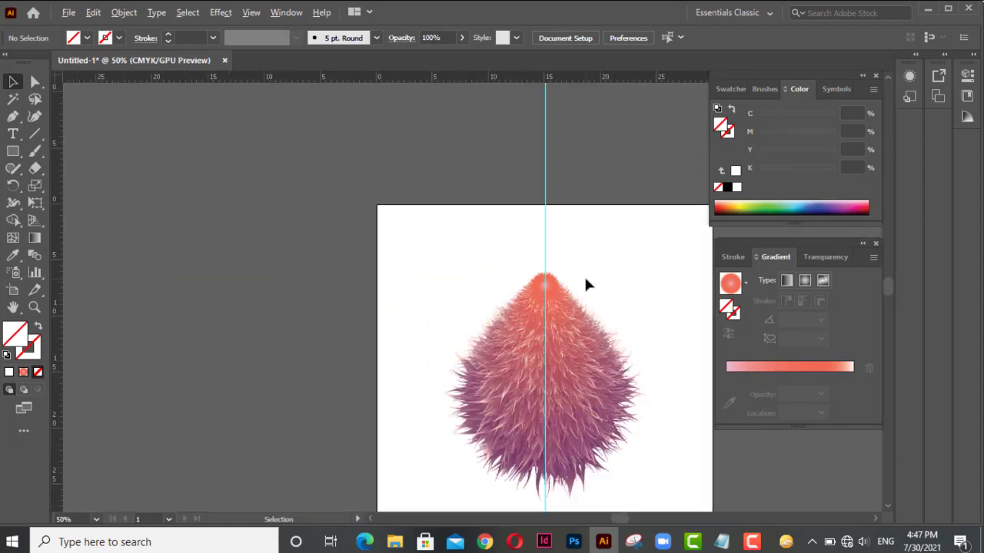
{"action": "mouse_move", "coordinate": [587, 352]}
{"action": "left_mouse_down"}
{"action": "mouse_move", "coordinate": [545, 238]}
{"action": "mouse_move", "coordinate": [543, 278]}
{"action": "left_mouse_up"}
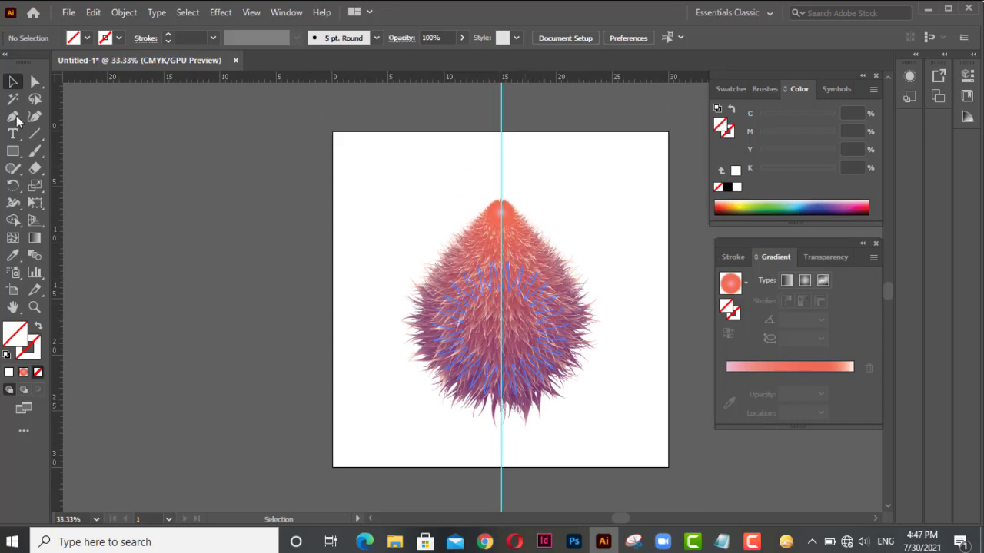
Step: Draw an upright white-filled oval to the left of the artboard
{"action": "left_click", "coordinate": [16, 154]}
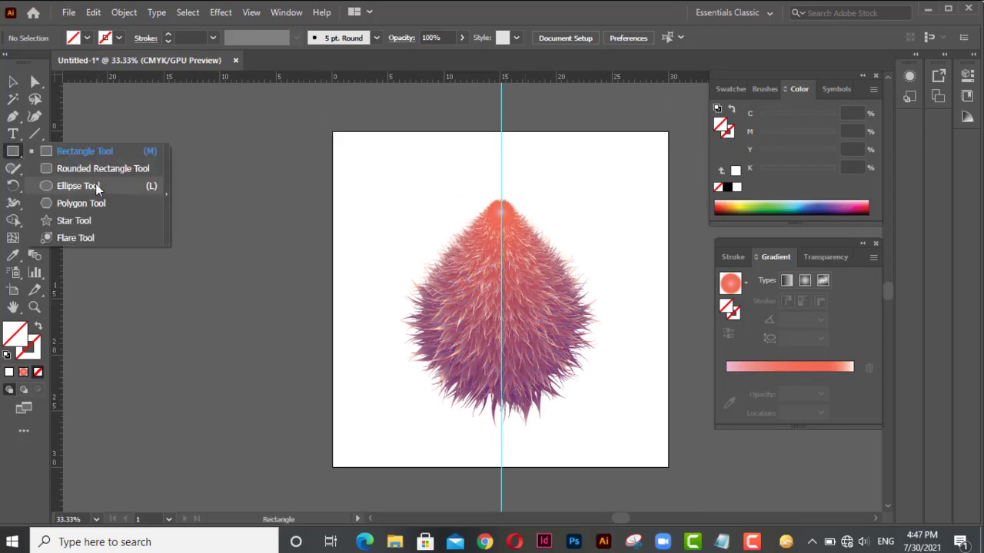
{"action": "left_click", "coordinate": [93, 186]}
{"action": "left_click_drag", "start_coordinate": [227, 203], "coordinate": [262, 255]}
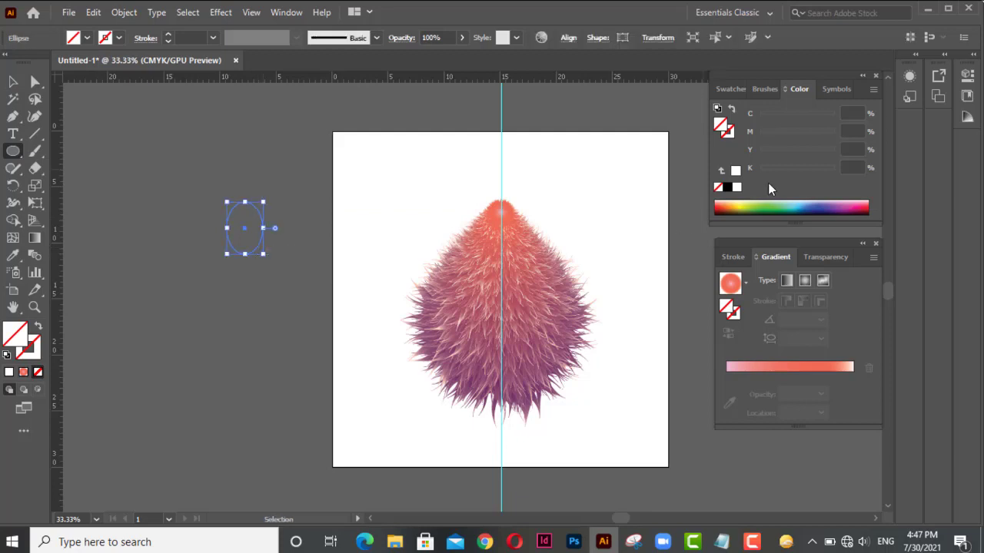
{"action": "left_click", "coordinate": [737, 188]}
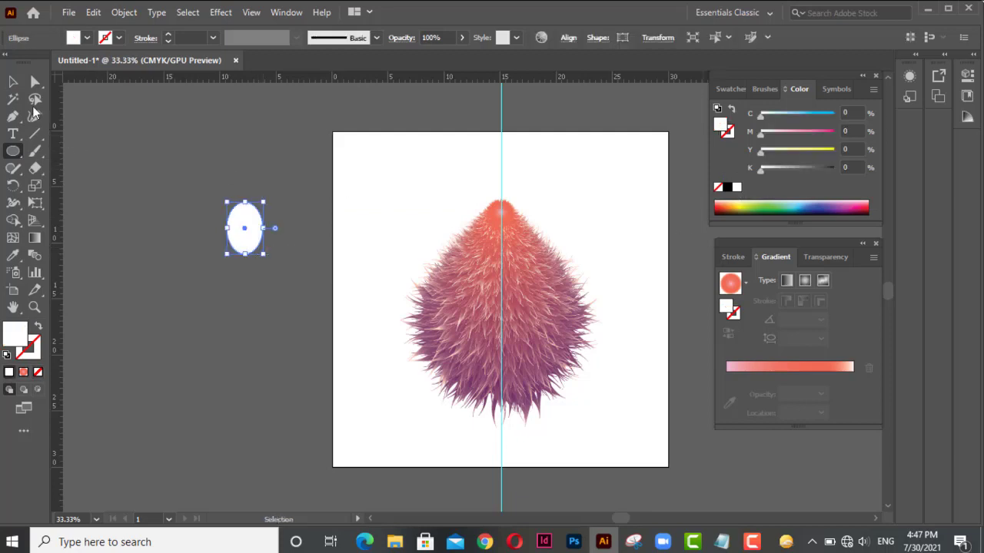
Step: Alt-drag a duplicate of the white oval beside the original
{"action": "left_click", "coordinate": [12, 83]}
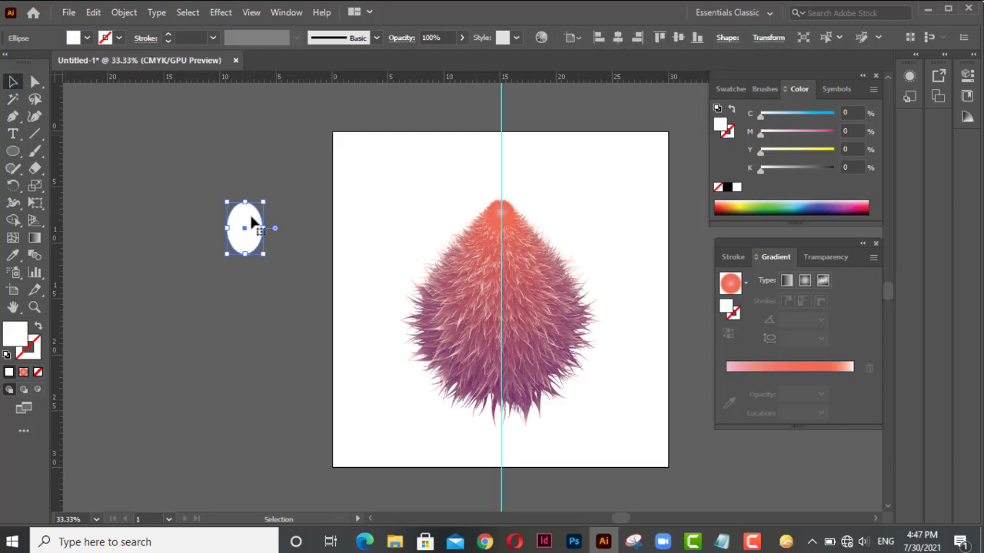
{"action": "left_click_drag", "start_coordinate": [250, 216], "coordinate": [293, 228]}
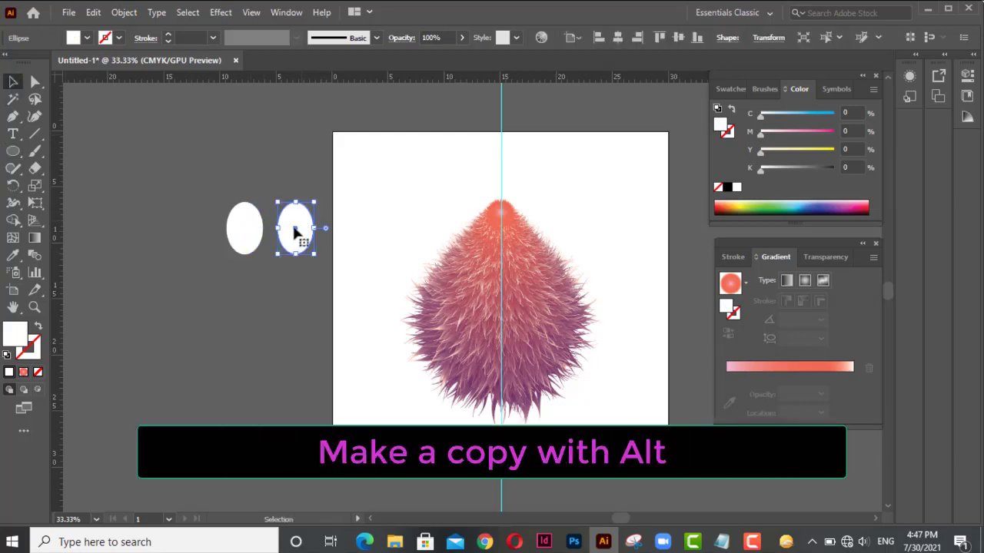
{"action": "scroll", "coordinate": [285, 244], "scroll_direction": "up", "scroll_amount": 2}
{"action": "scroll", "coordinate": [285, 245], "scroll_direction": "up", "scroll_amount": 1}
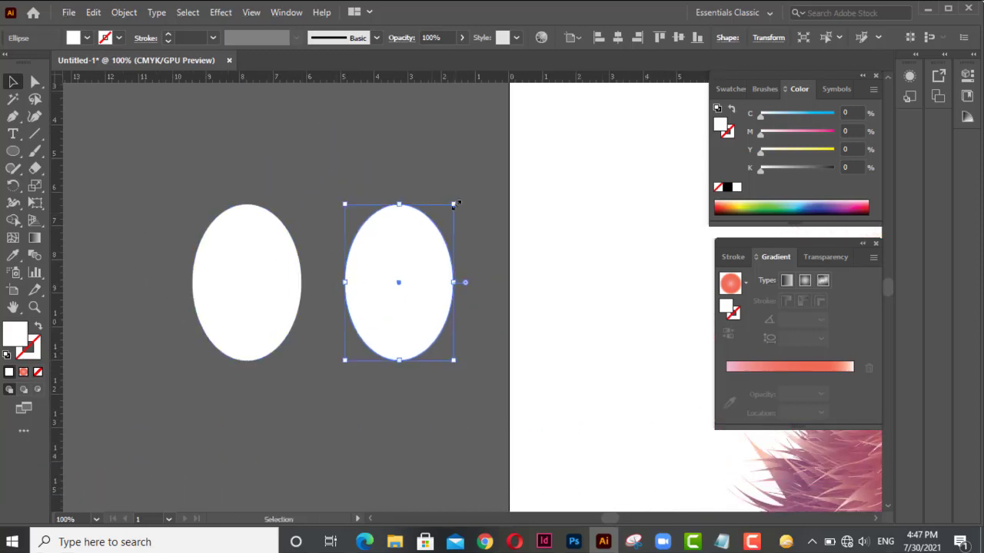
Step: Shrink the right oval, fill it light blue and place it on the white oval as an iris
{"action": "left_click_drag", "start_coordinate": [454, 204], "coordinate": [439, 226], "text": "alt"}
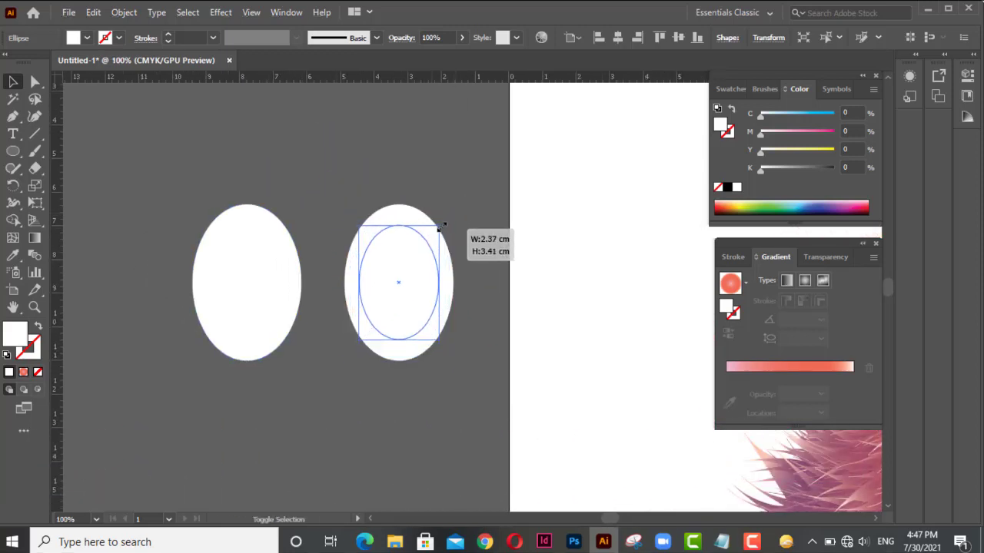
{"action": "left_click", "coordinate": [800, 203]}
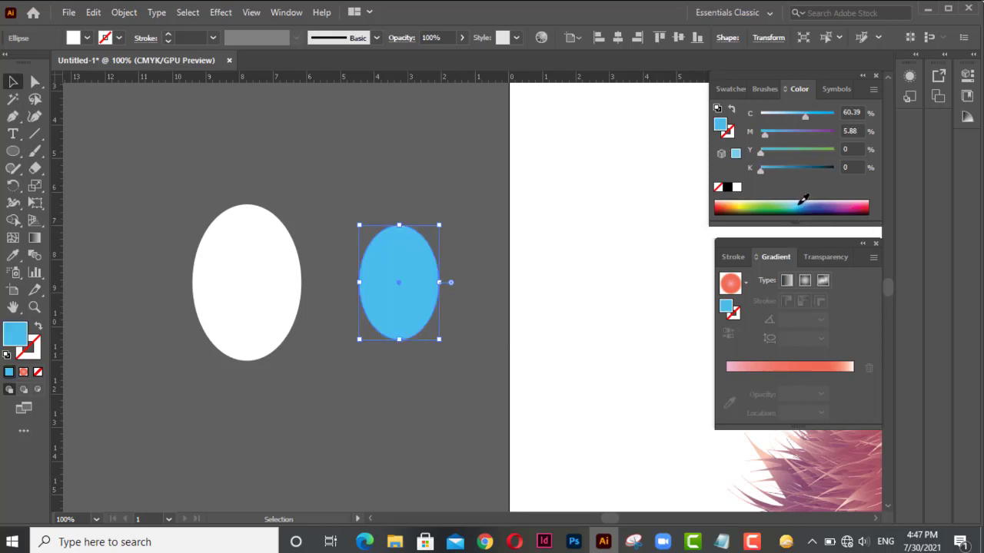
{"action": "left_click", "coordinate": [803, 201]}
{"action": "left_click_drag", "start_coordinate": [405, 259], "coordinate": [270, 263]}
{"action": "left_click", "coordinate": [339, 260]}
Step: Duplicate the iris, fill it black and shrink it into a pupil on the iris
{"action": "left_click", "coordinate": [270, 273]}
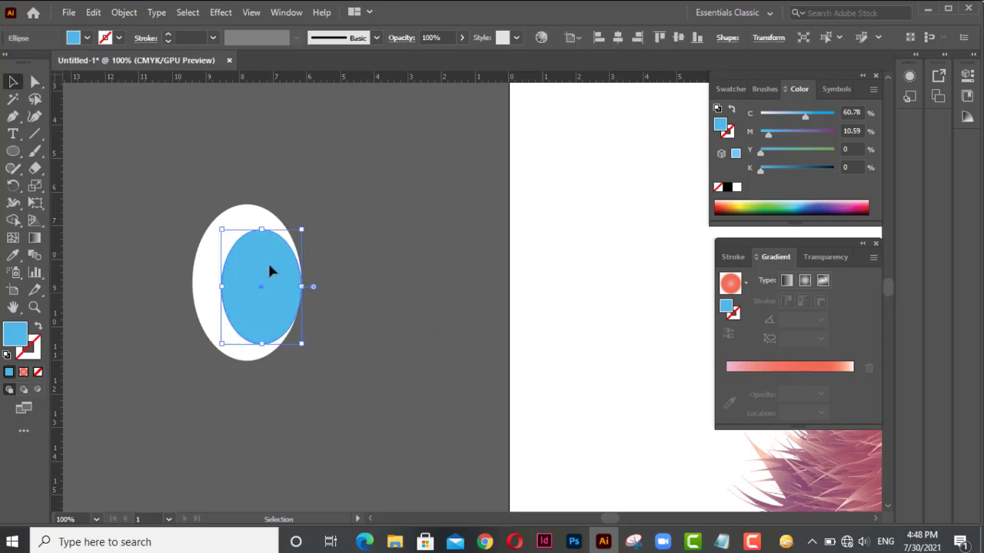
{"action": "mouse_move", "coordinate": [260, 279]}
{"action": "left_mouse_down"}
{"action": "mouse_move", "coordinate": [330, 274]}
{"action": "mouse_move", "coordinate": [342, 294]}
{"action": "left_mouse_up"}
{"action": "left_click", "coordinate": [727, 187]}
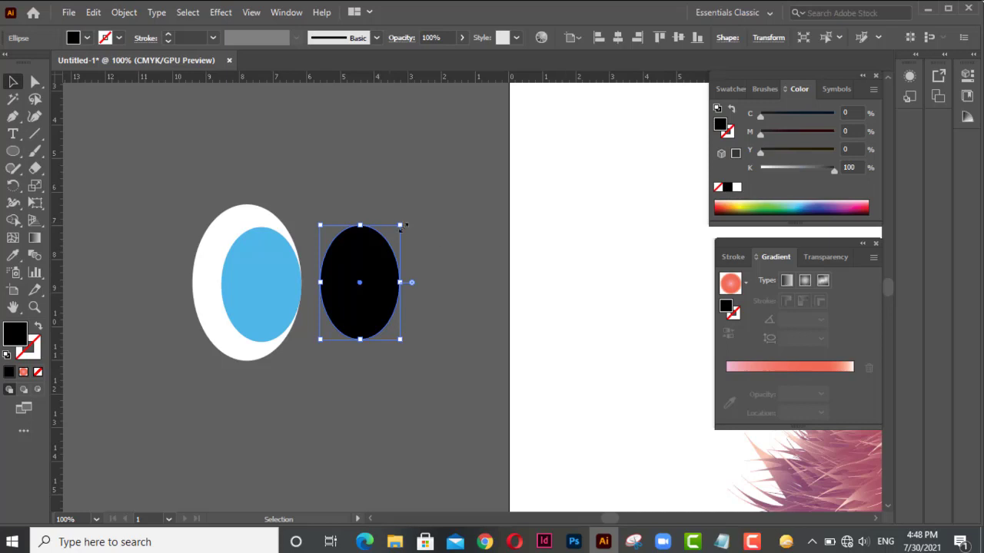
{"action": "mouse_move", "coordinate": [400, 226]}
{"action": "left_mouse_down"}
{"action": "mouse_move", "coordinate": [380, 254]}
{"action": "mouse_move", "coordinate": [282, 288]}
{"action": "left_mouse_up"}
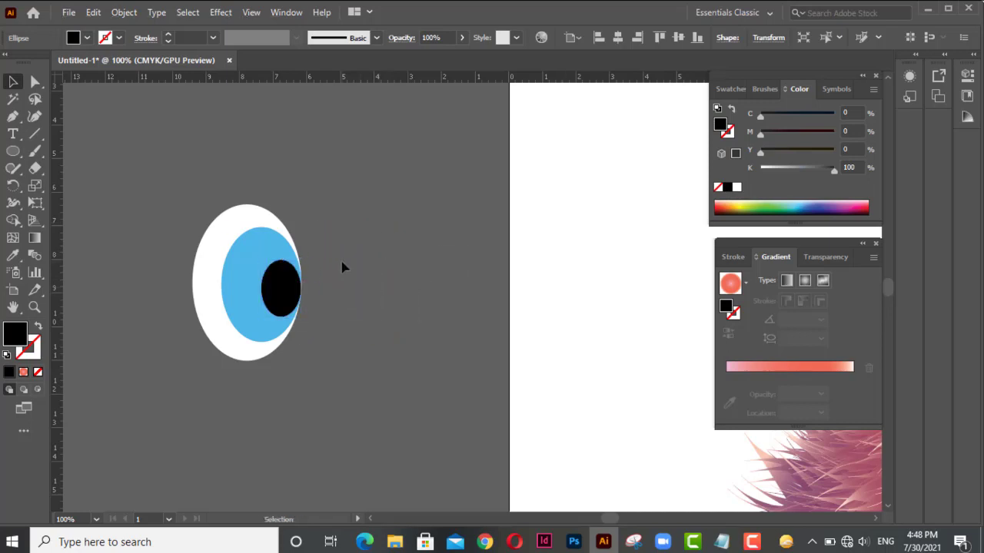
{"action": "left_click", "coordinate": [343, 268]}
Step: Group the white, blue and black ovals into one eye
{"action": "left_click_drag", "start_coordinate": [215, 210], "coordinate": [336, 345]}
{"action": "right_click", "coordinate": [257, 230]}
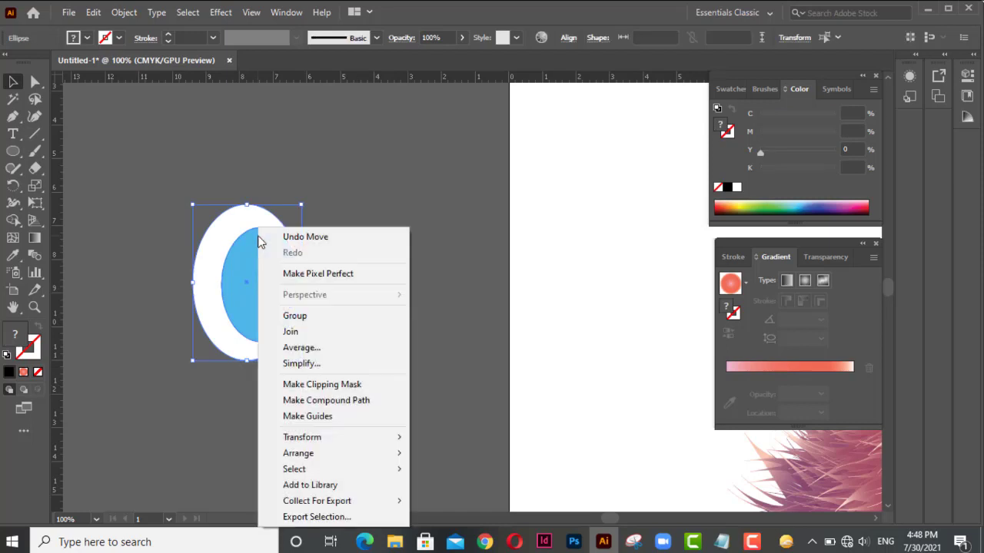
{"action": "left_click", "coordinate": [322, 315]}
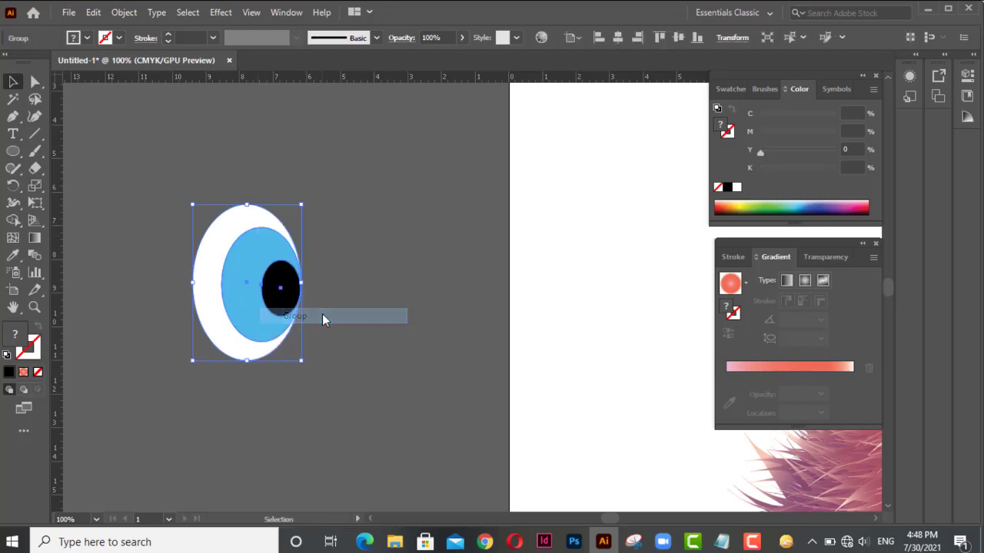
{"action": "left_click", "coordinate": [256, 265]}
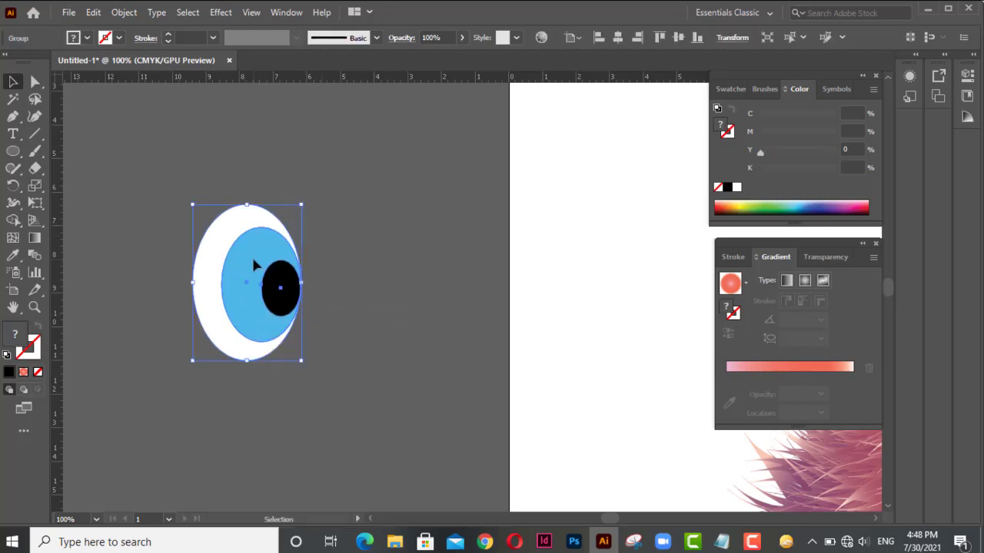
Step: Make a vertically reflected copy of the eye and move it beside the first
{"action": "right_click", "coordinate": [256, 265]}
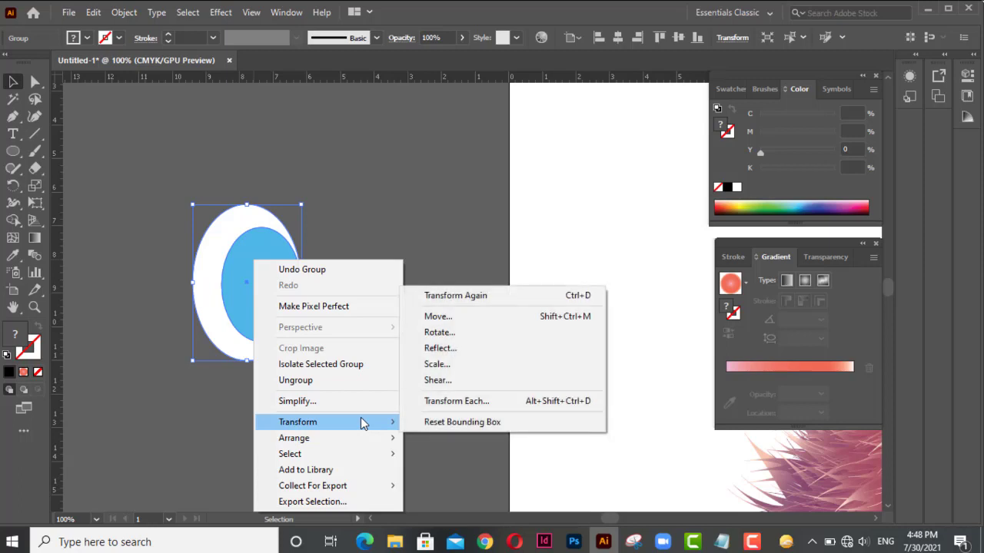
{"action": "mouse_move", "coordinate": [298, 421]}
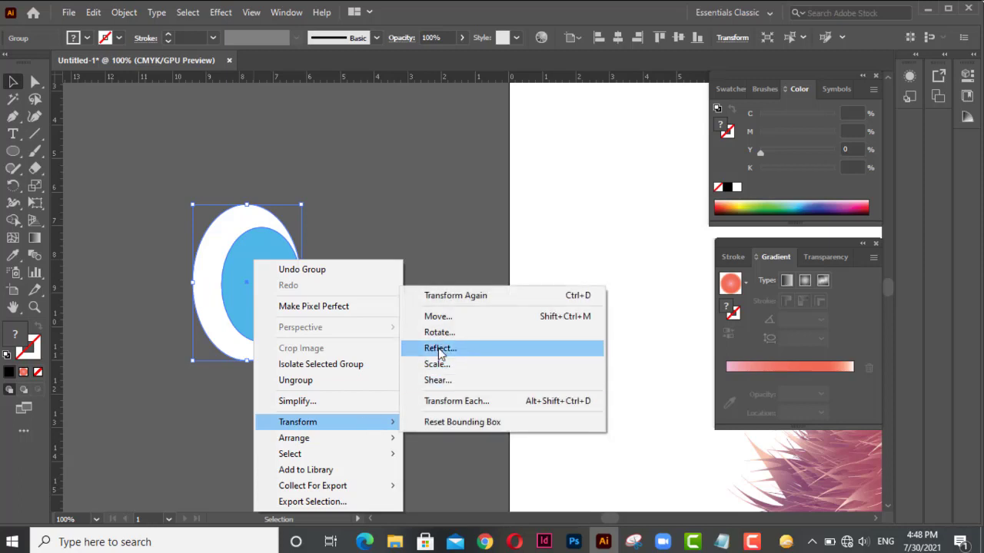
{"action": "left_click", "coordinate": [440, 350]}
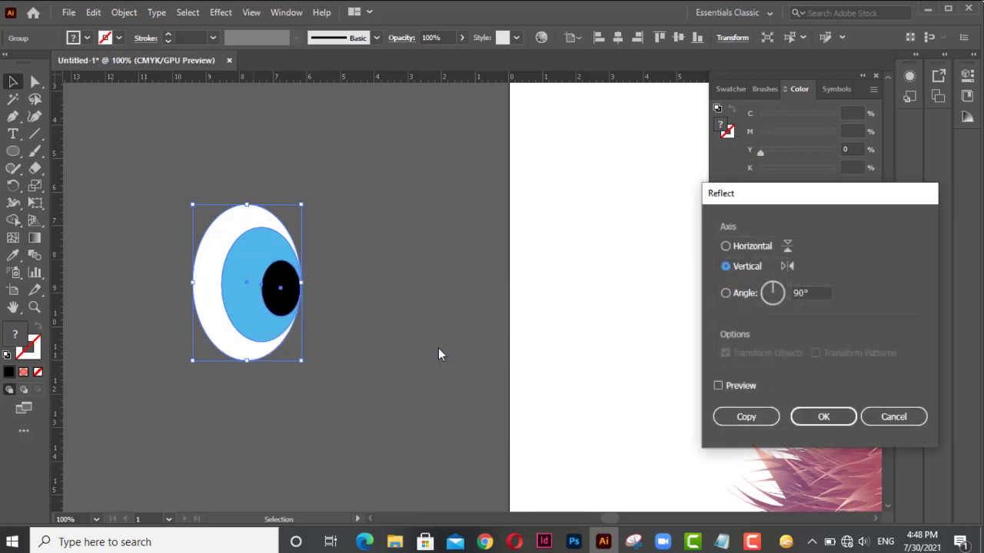
{"action": "left_click", "coordinate": [718, 386]}
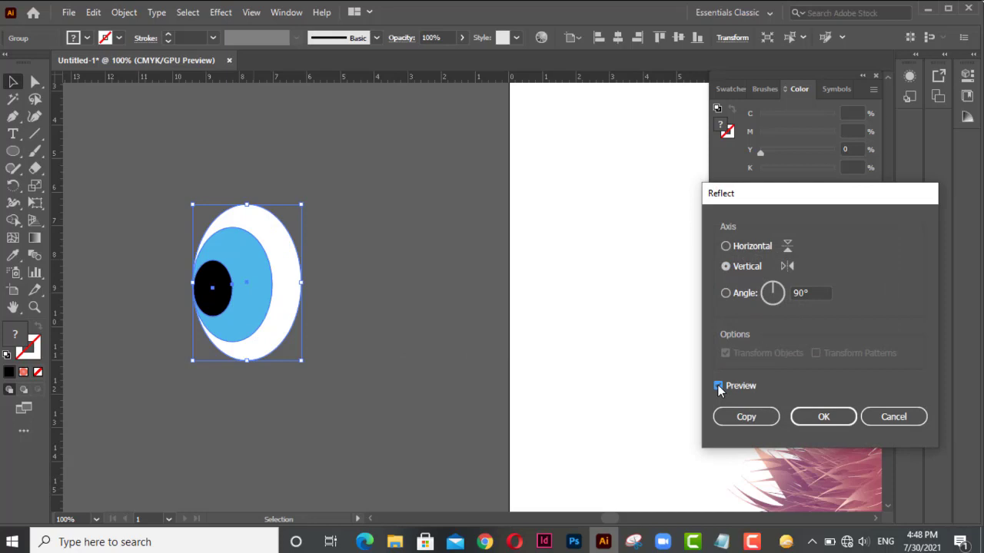
{"action": "left_click", "coordinate": [745, 416]}
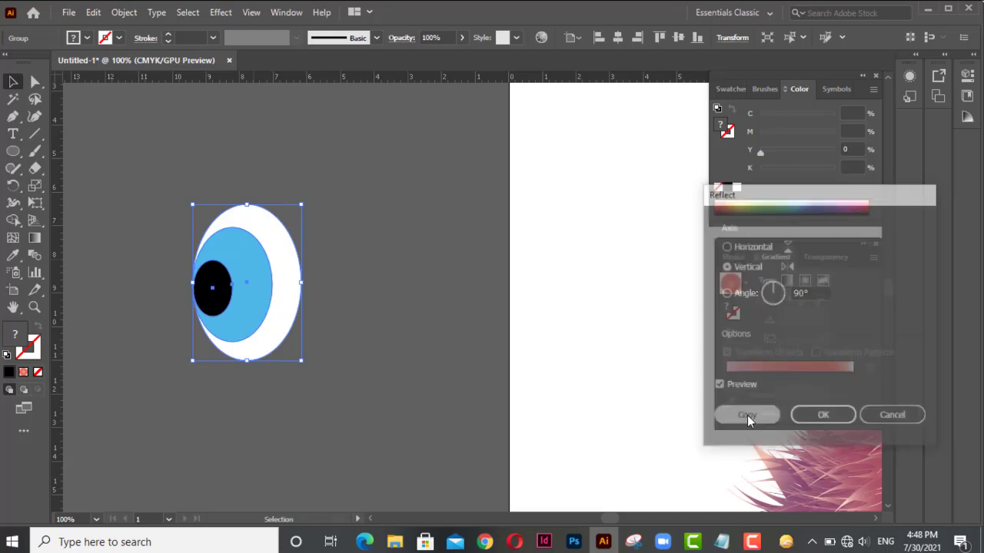
{"action": "left_click_drag", "start_coordinate": [264, 275], "coordinate": [376, 281]}
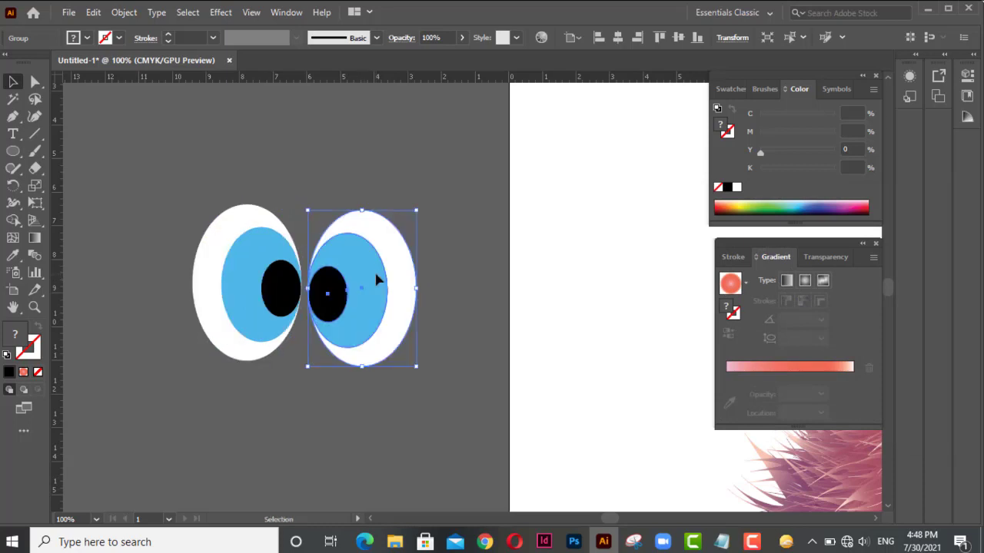
{"action": "left_click", "coordinate": [351, 168]}
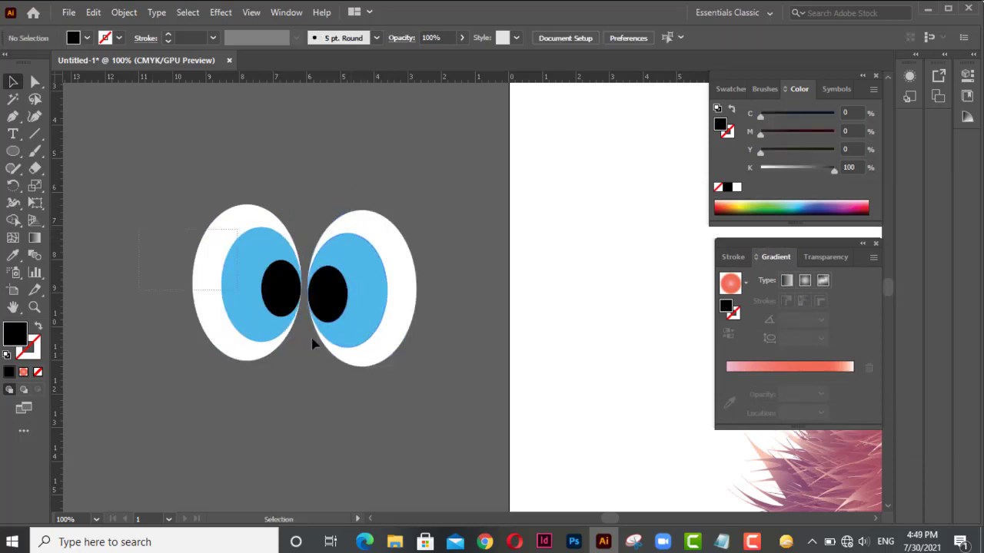
Step: Align both eyes on their vertical centres and move the pair higher
{"action": "key", "text": "ctrl+a"}
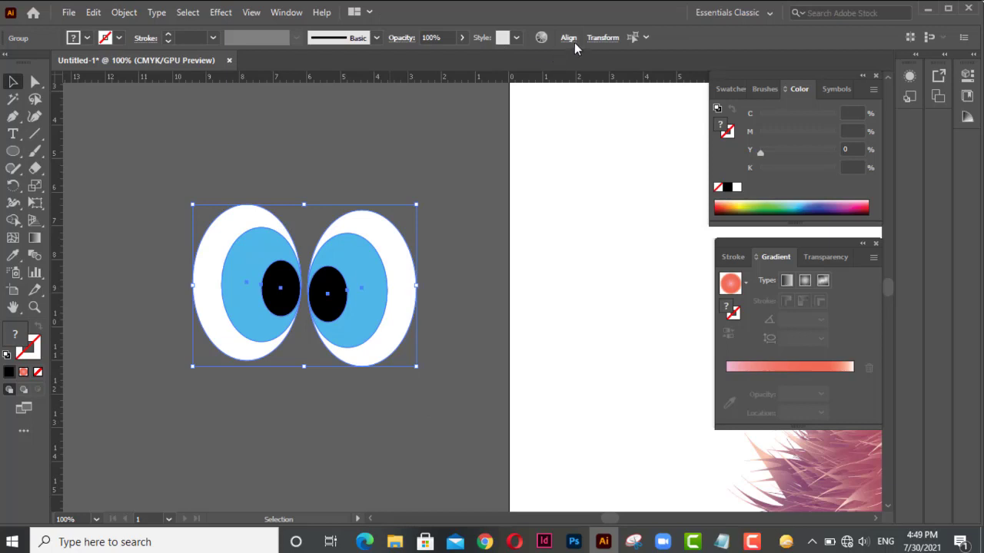
{"action": "left_click", "coordinate": [568, 40]}
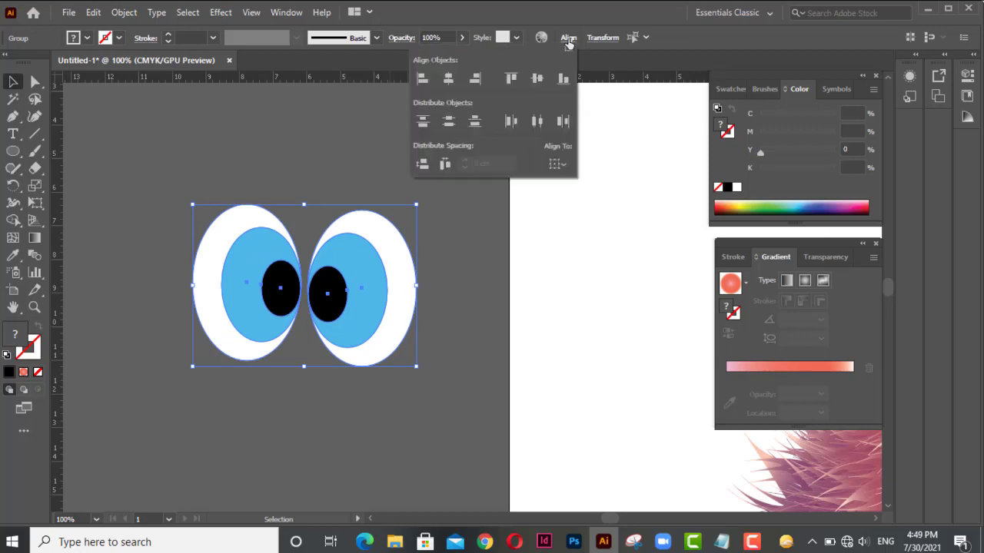
{"action": "left_click", "coordinate": [537, 79]}
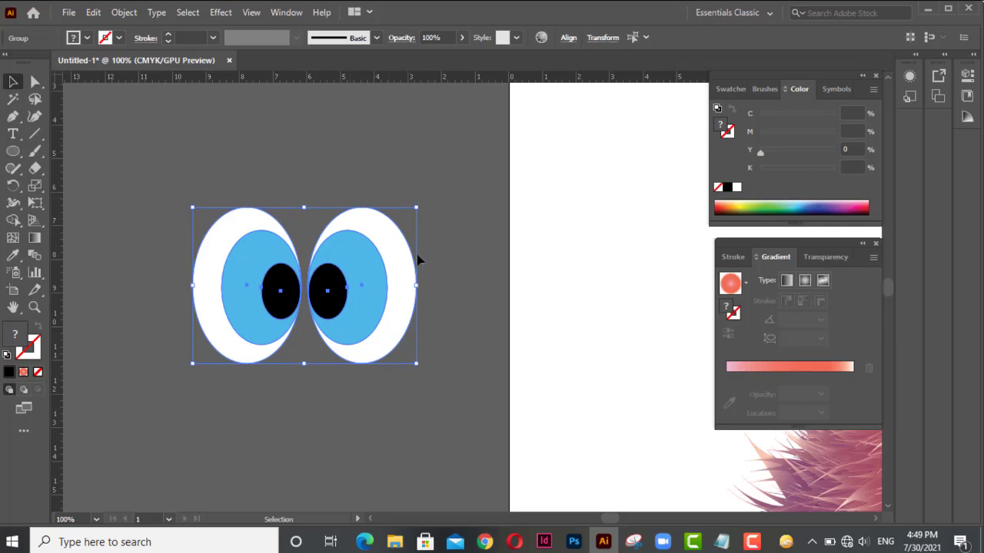
{"action": "left_click_drag", "start_coordinate": [362, 301], "coordinate": [362, 207]}
Step: Draw a black upright oval below the eyes and adjust its size and height
{"action": "left_click", "coordinate": [153, 192]}
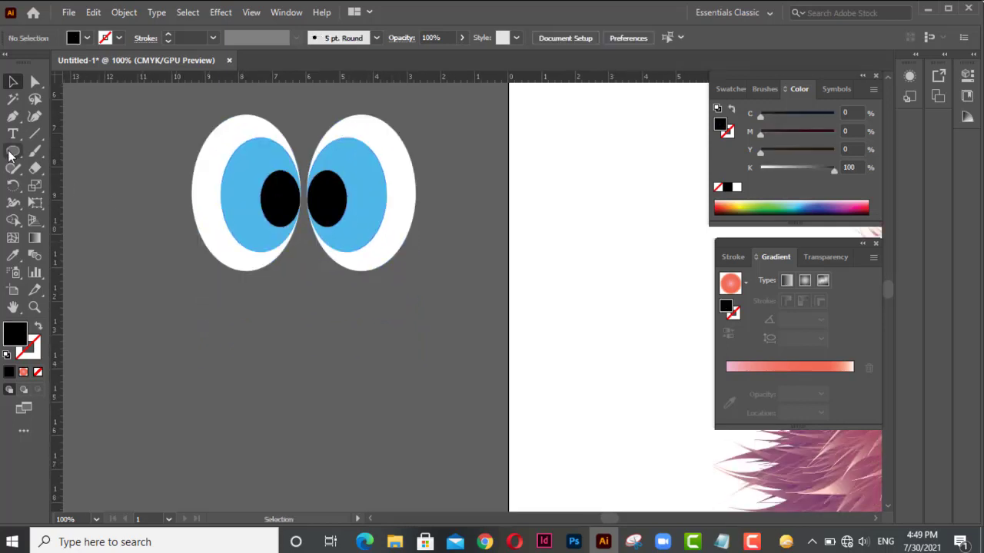
{"action": "left_click", "coordinate": [12, 151]}
{"action": "left_click_drag", "start_coordinate": [216, 286], "coordinate": [307, 408]}
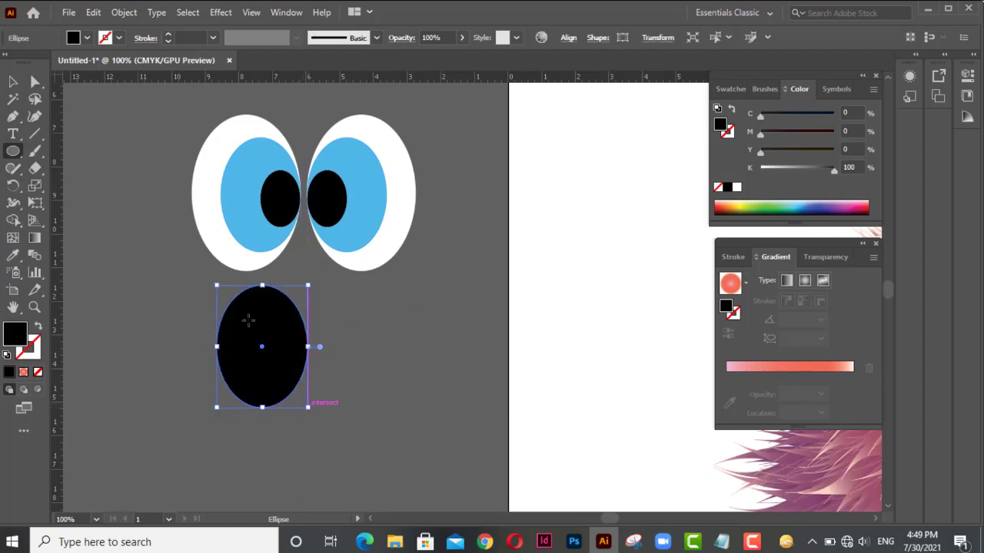
{"action": "left_click", "coordinate": [12, 81]}
{"action": "left_click_drag", "start_coordinate": [262, 350], "coordinate": [254, 192]}
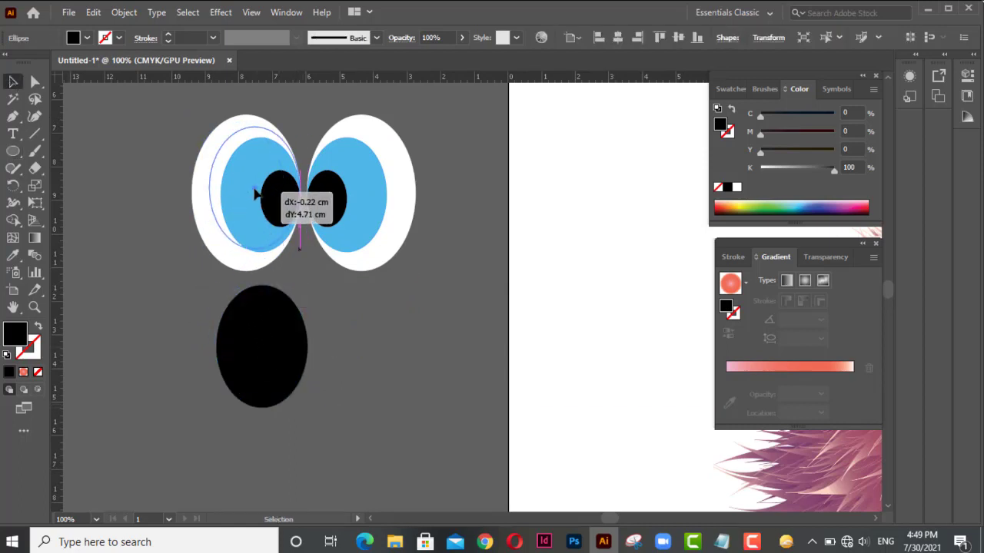
{"action": "left_click_drag", "start_coordinate": [208, 251], "coordinate": [183, 271]}
{"action": "left_click_drag", "start_coordinate": [242, 127], "coordinate": [246, 113]}
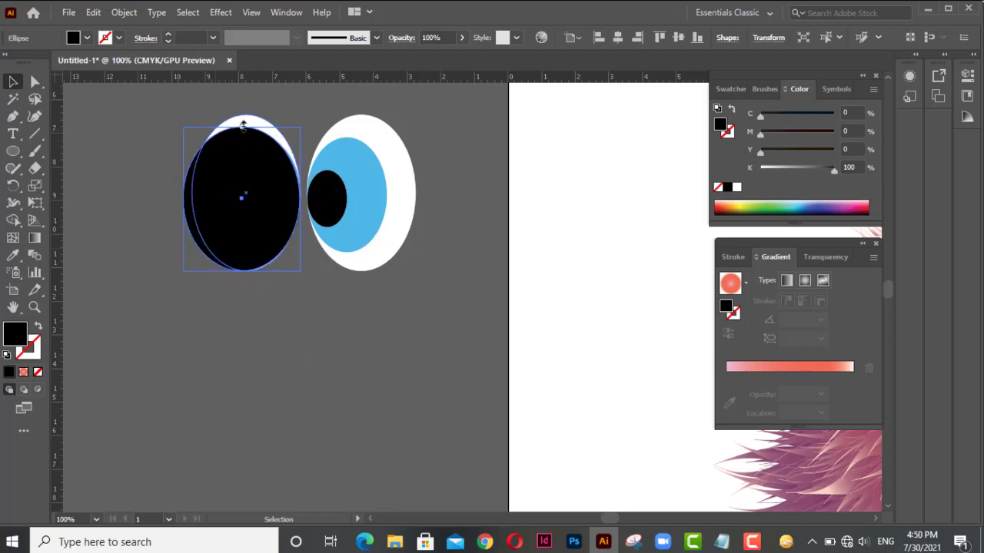
{"action": "left_click_drag", "start_coordinate": [253, 159], "coordinate": [303, 323]}
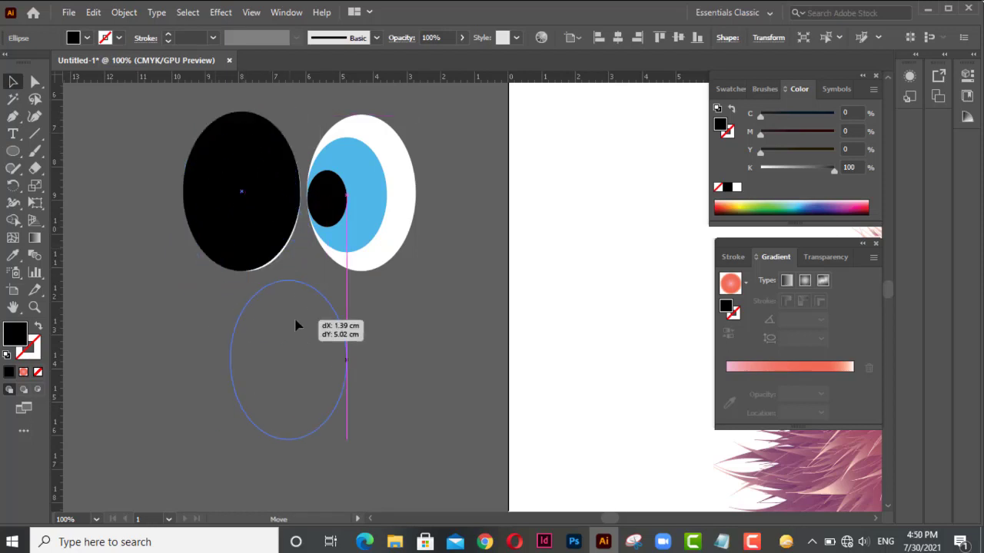
{"action": "key", "text": "ctrl+minus"}
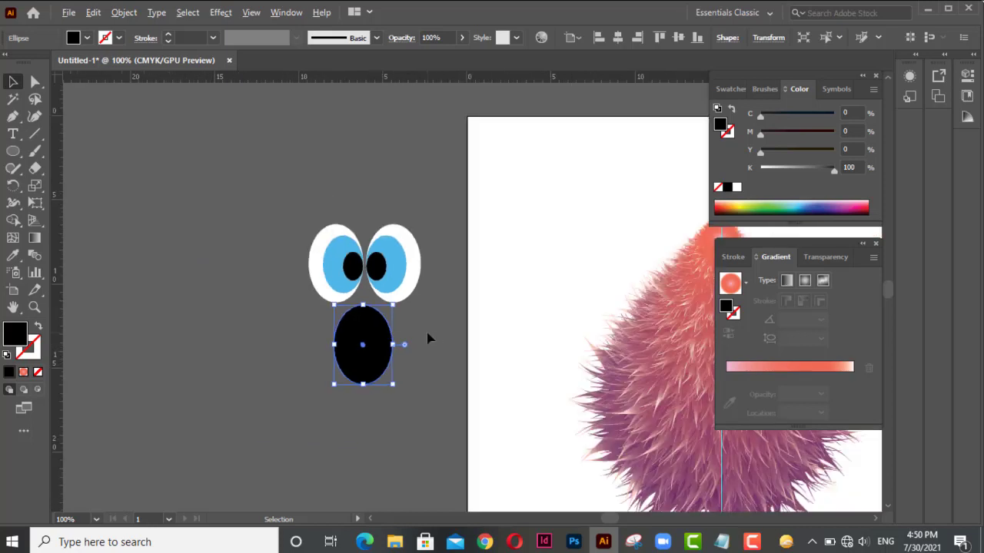
{"action": "key", "text": "ctrl+minus"}
Step: Eyedropper the fur's gradient onto the oval and remove two middle colour stops
{"action": "key", "text": "i"}
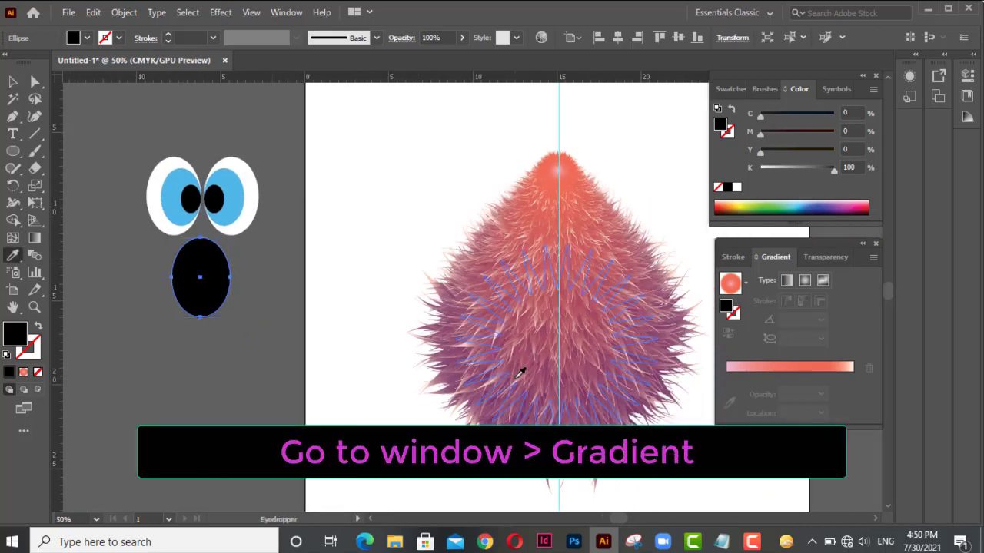
{"action": "left_click", "coordinate": [529, 366]}
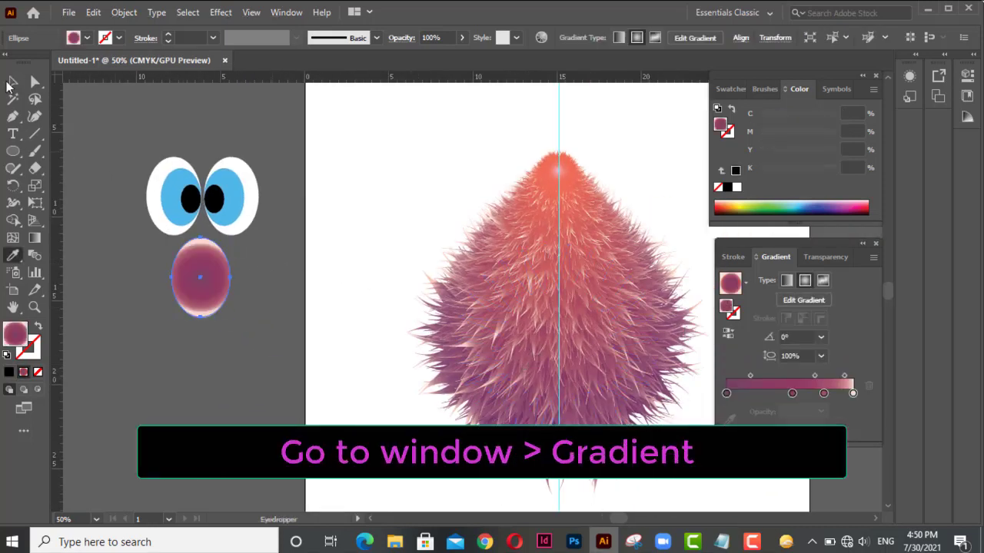
{"action": "left_click", "coordinate": [11, 82]}
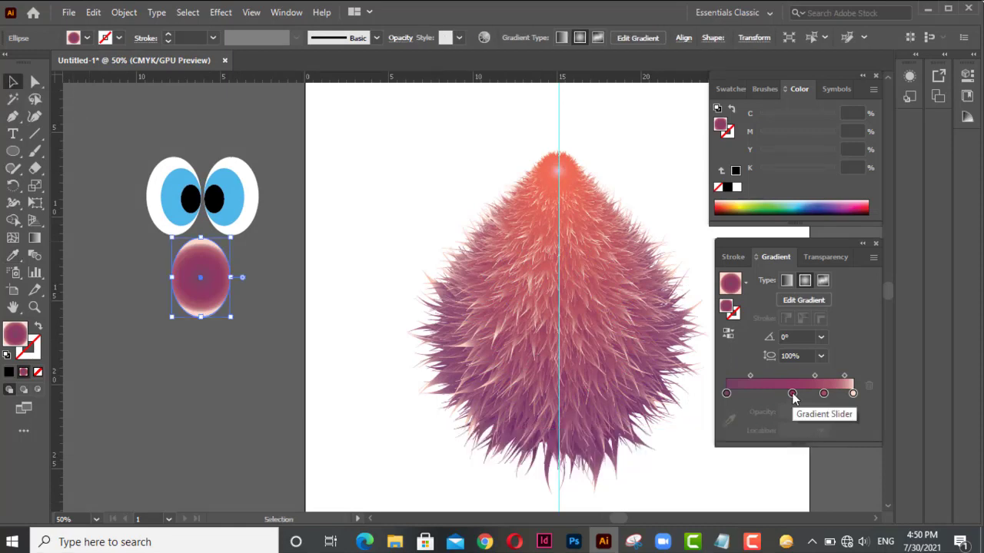
{"action": "left_click_drag", "start_coordinate": [792, 394], "coordinate": [814, 455]}
{"action": "left_click_drag", "start_coordinate": [823, 394], "coordinate": [825, 454]}
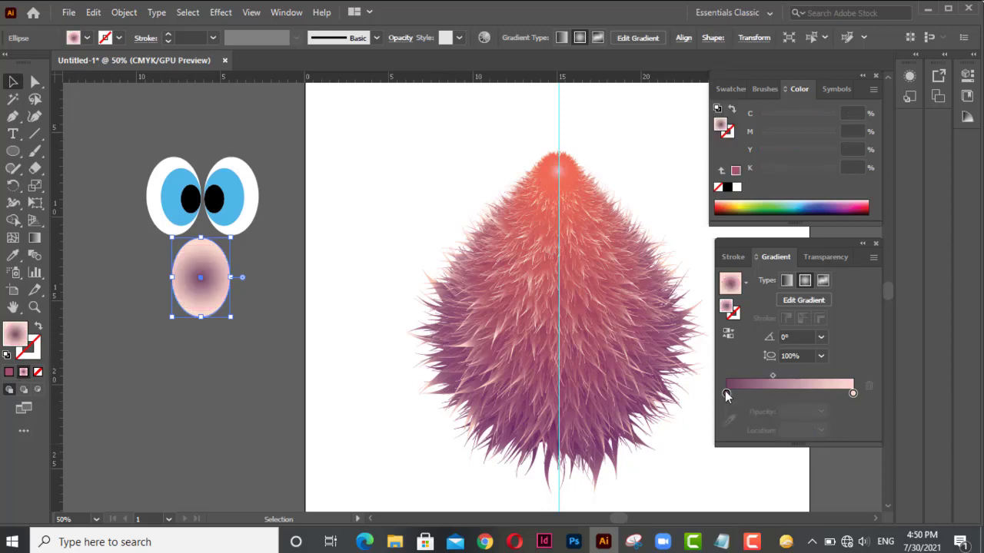
Step: Move the dark purple stop to 24.02% and make the outer stop white
{"action": "left_click_drag", "start_coordinate": [726, 394], "coordinate": [751, 395]}
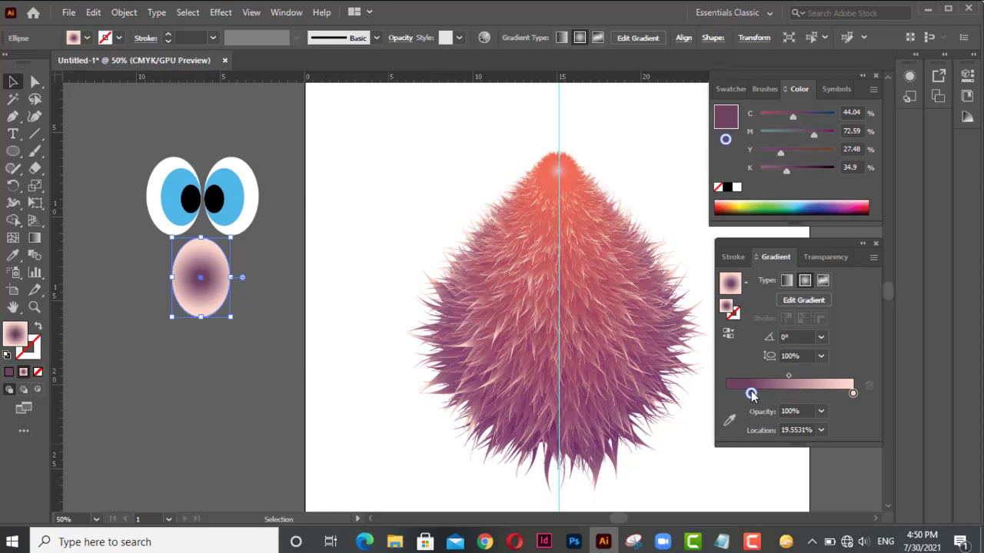
{"action": "left_click_drag", "start_coordinate": [752, 394], "coordinate": [757, 394]}
{"action": "left_click", "coordinate": [853, 393]}
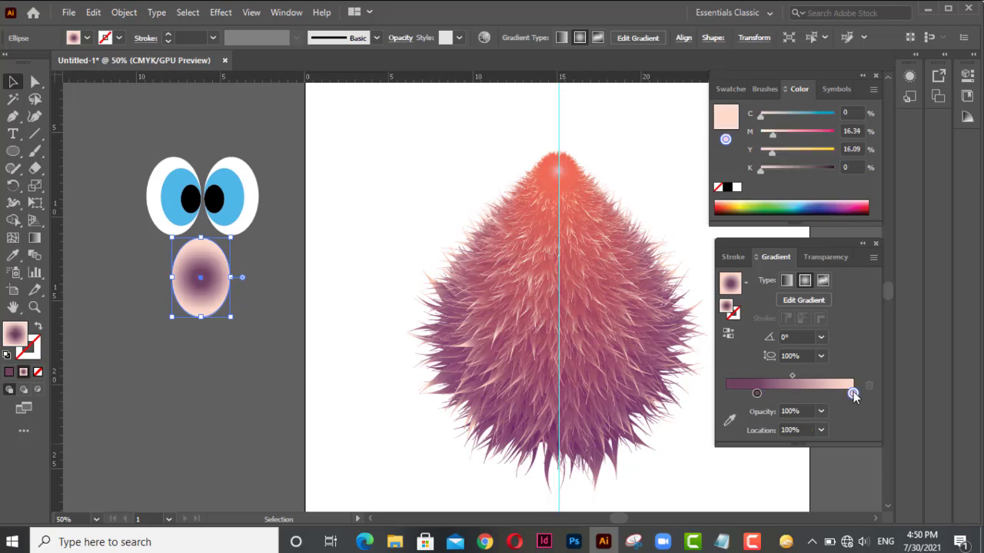
{"action": "left_click", "coordinate": [736, 188]}
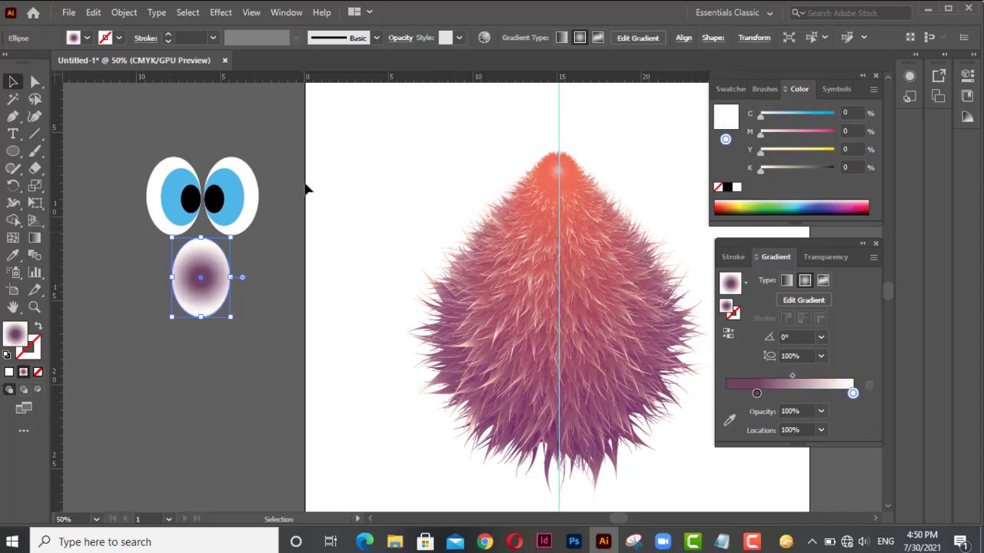
Step: Lower the gradient ellipse's opacity to 44% from the Control bar
{"action": "left_click", "coordinate": [400, 37]}
{"action": "left_click", "coordinate": [391, 62]}
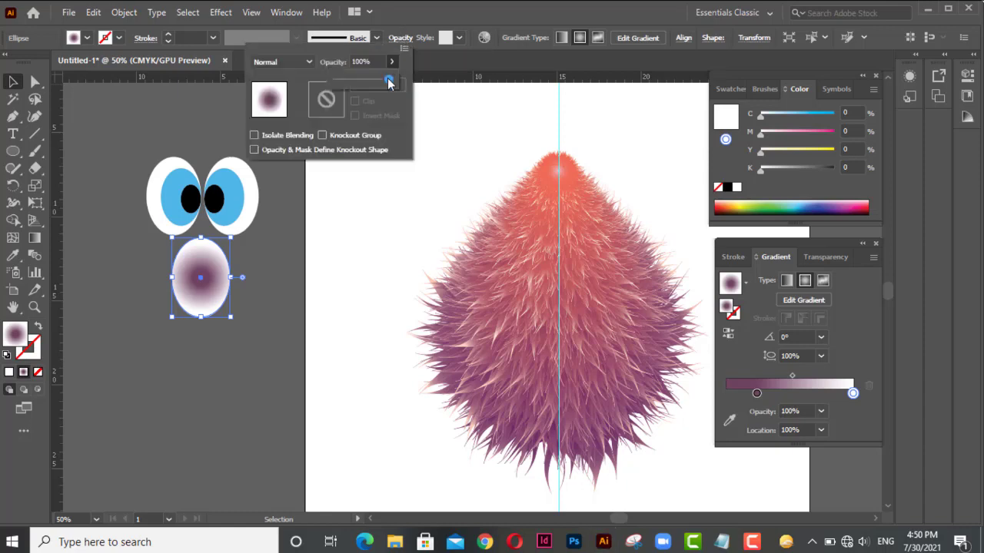
{"action": "left_click_drag", "start_coordinate": [391, 80], "coordinate": [368, 80]}
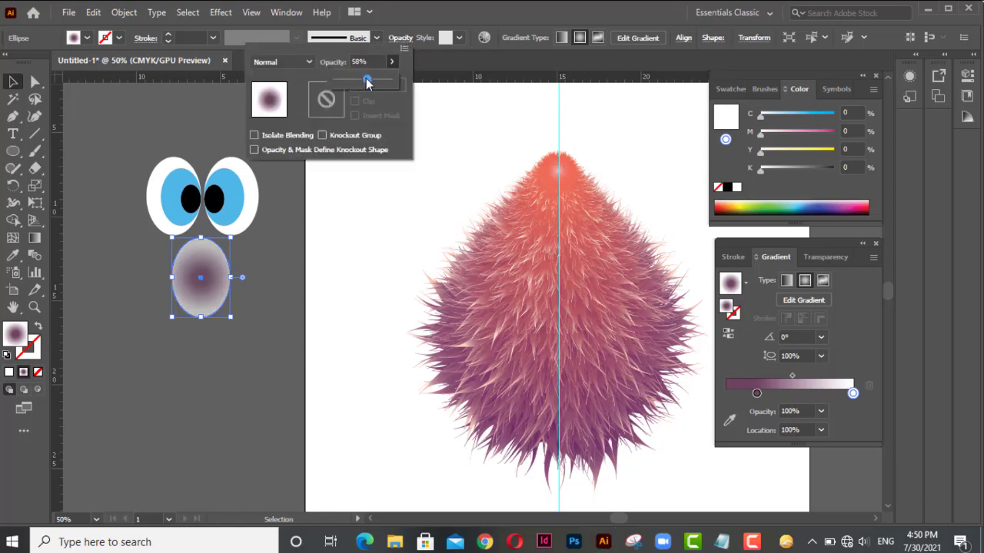
{"action": "left_click_drag", "start_coordinate": [365, 83], "coordinate": [364, 83]}
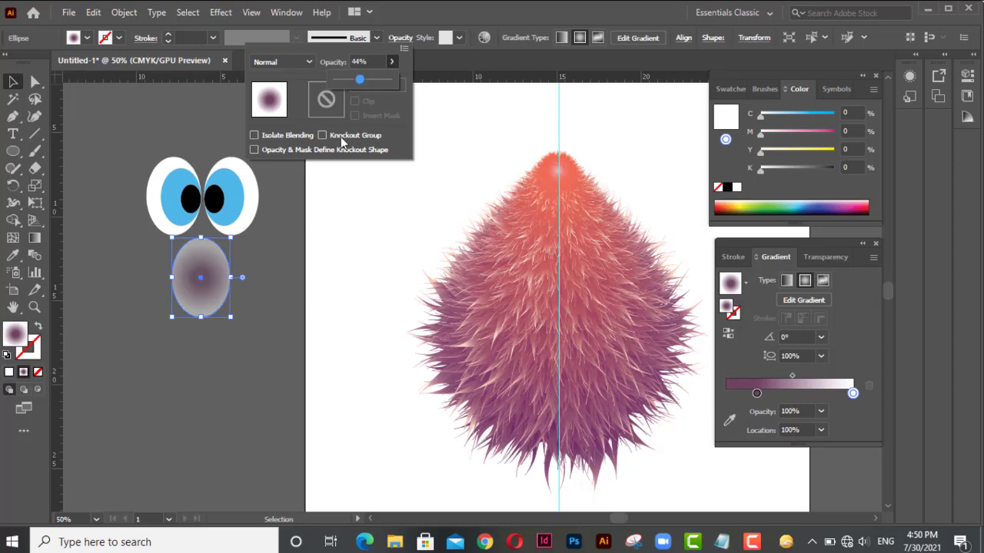
{"action": "left_click", "coordinate": [284, 255]}
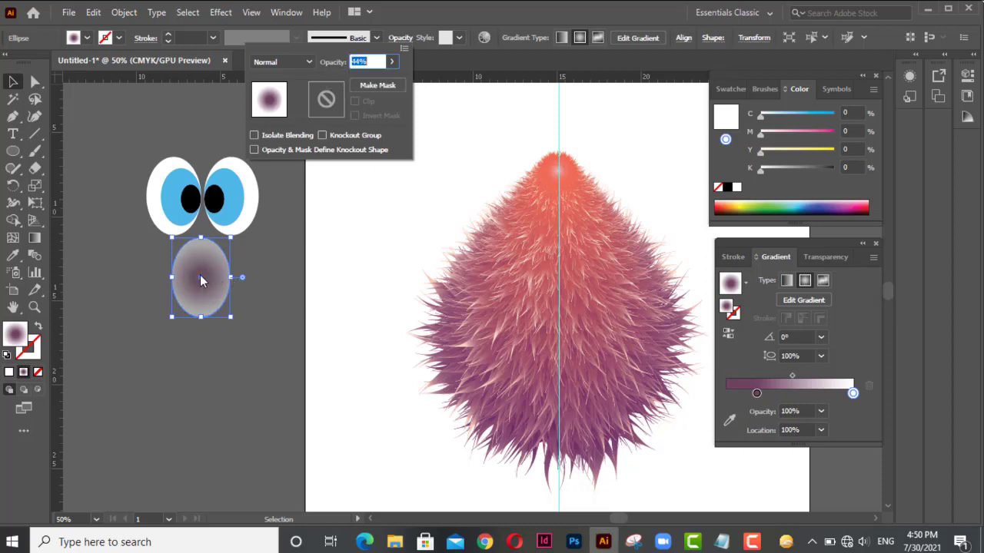
{"action": "key", "text": "Return"}
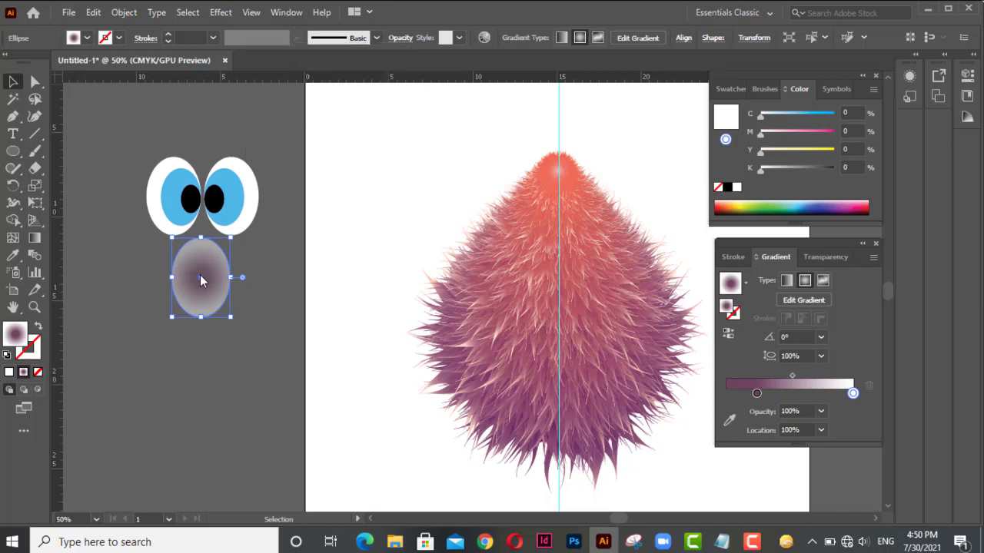
Step: Reflect-copy the ellipse vertically, set it beside the original, and move both onto the fur body
{"action": "right_click", "coordinate": [200, 282]}
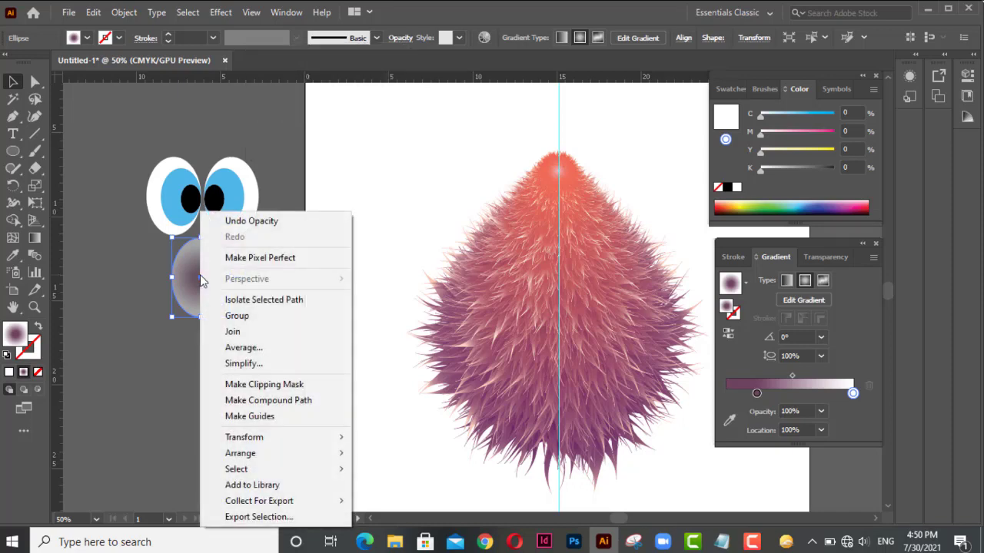
{"action": "mouse_move", "coordinate": [244, 437]}
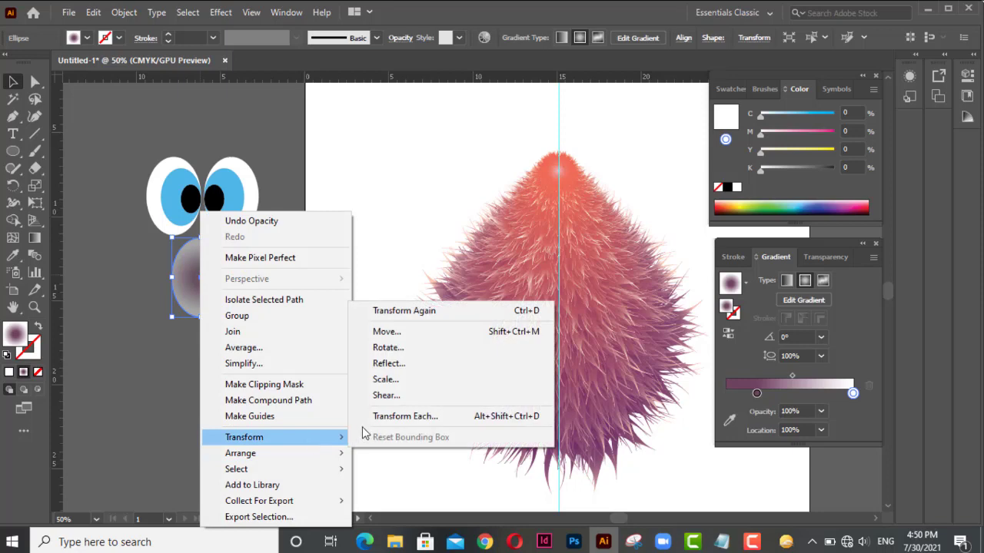
{"action": "left_click", "coordinate": [374, 364]}
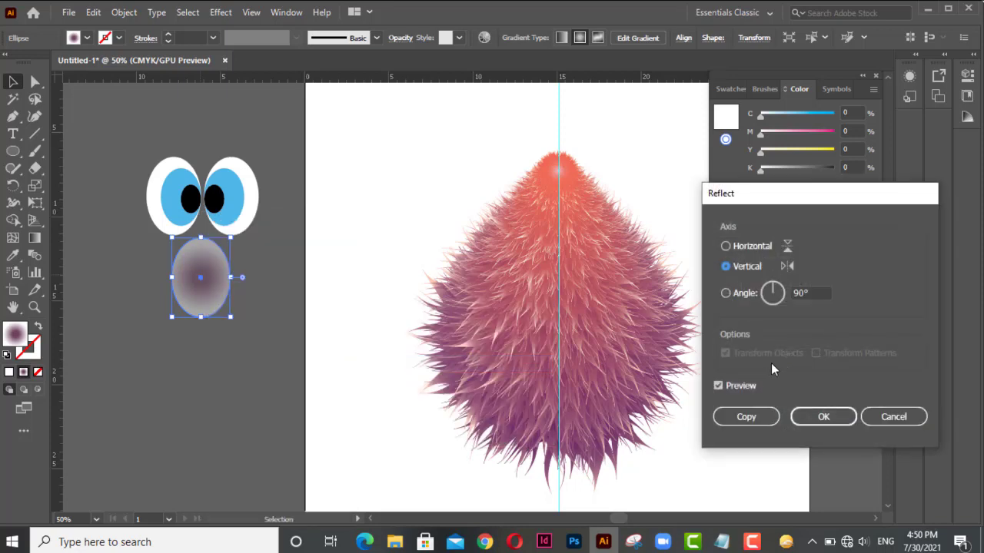
{"action": "left_click", "coordinate": [744, 420]}
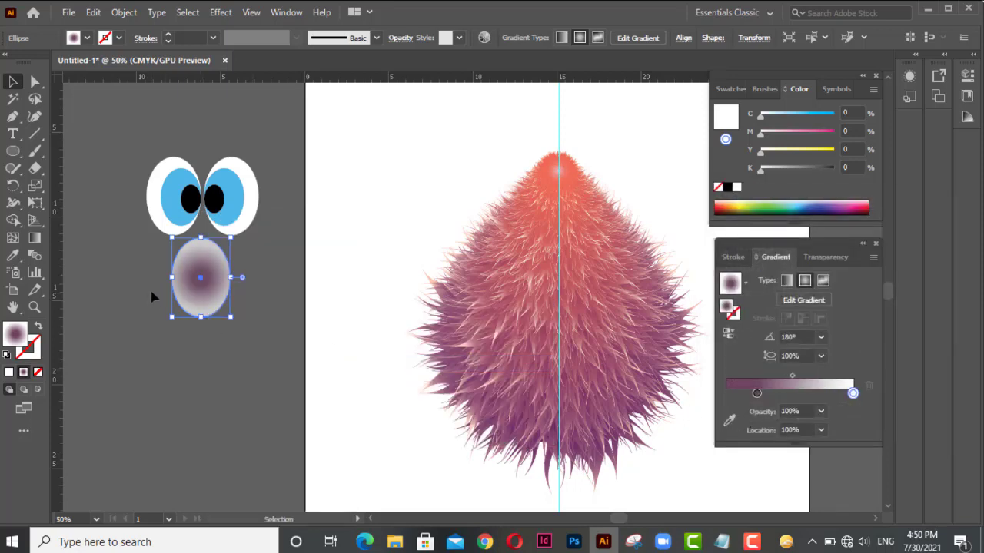
{"action": "left_click_drag", "start_coordinate": [214, 267], "coordinate": [270, 270]}
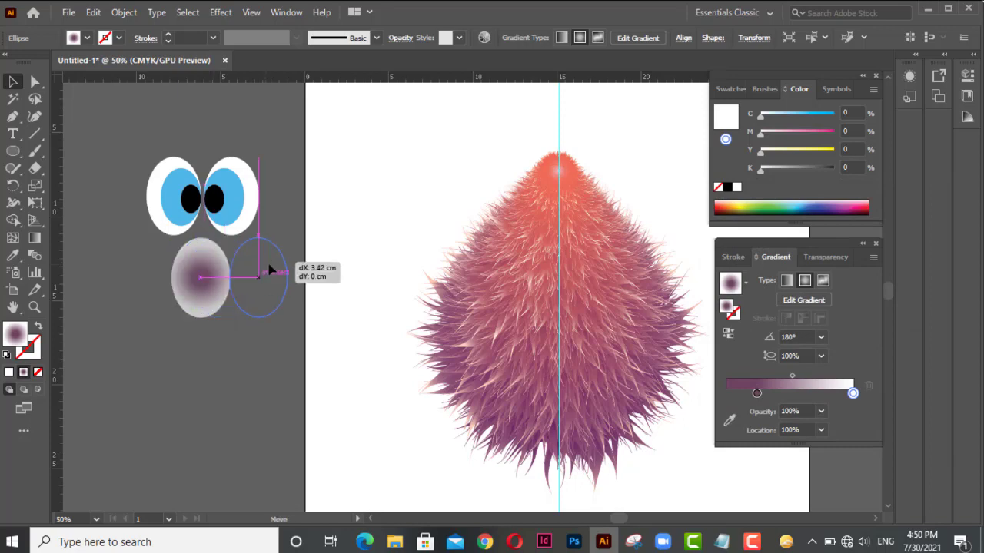
{"action": "left_click_drag", "start_coordinate": [269, 269], "coordinate": [269, 270]}
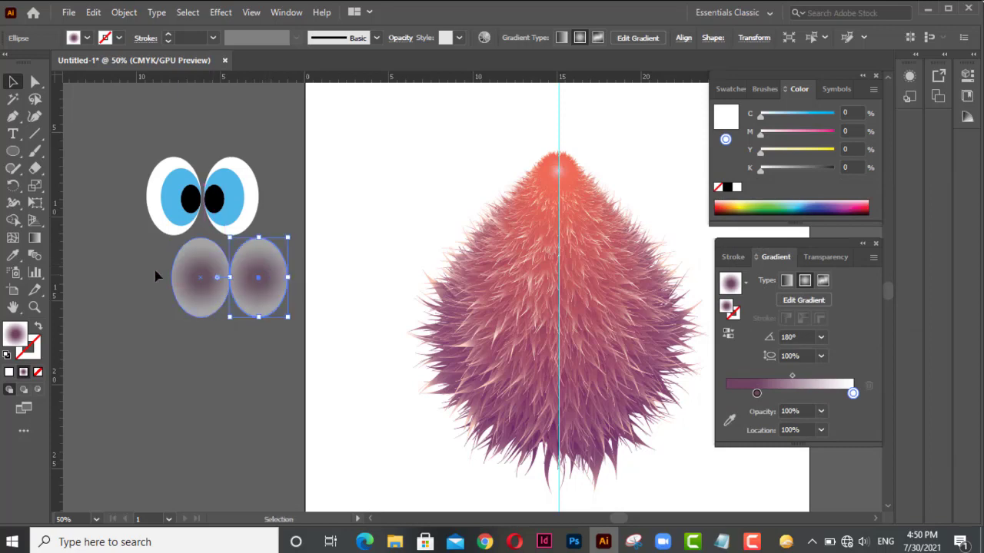
{"action": "mouse_move", "coordinate": [139, 274]}
{"action": "left_mouse_down"}
{"action": "mouse_move", "coordinate": [307, 297]}
{"action": "mouse_move", "coordinate": [588, 301]}
{"action": "left_mouse_up"}
Step: Move the eyes group onto the fur body and bring it to the front
{"action": "left_click", "coordinate": [186, 290]}
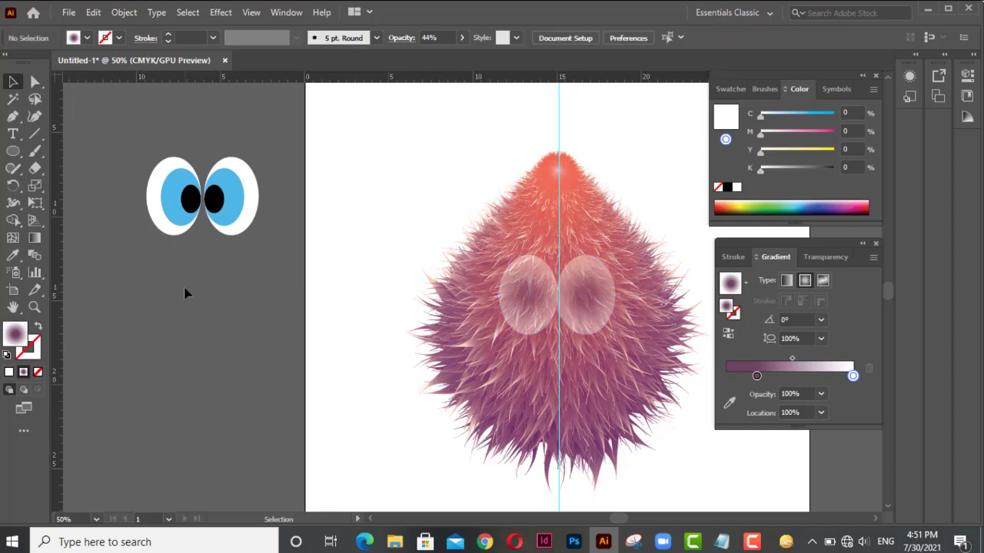
{"action": "left_click_drag", "start_coordinate": [224, 198], "coordinate": [580, 298]}
{"action": "right_click", "coordinate": [581, 299]}
{"action": "mouse_move", "coordinate": [619, 217]}
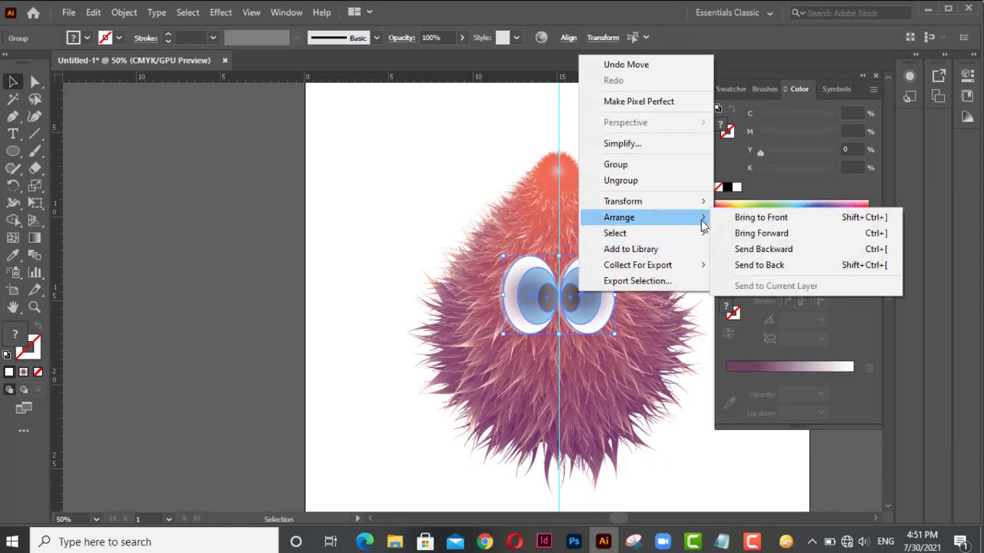
{"action": "left_click", "coordinate": [760, 213]}
{"action": "scroll", "coordinate": [569, 303], "scroll_direction": "up", "scroll_amount": 1}
{"action": "scroll", "coordinate": [538, 307], "scroll_direction": "up", "scroll_amount": 1}
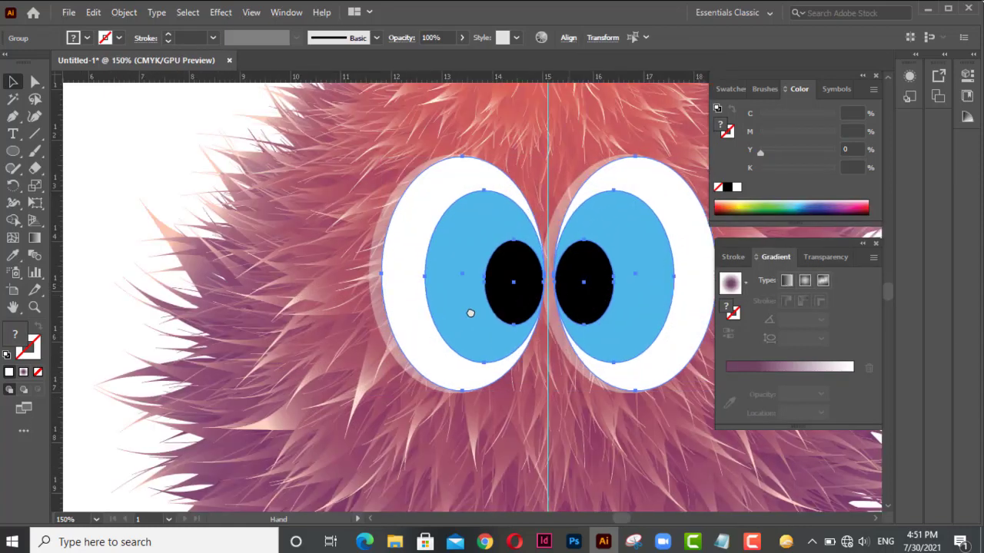
{"action": "scroll", "coordinate": [469, 312], "scroll_direction": "up", "scroll_amount": 1}
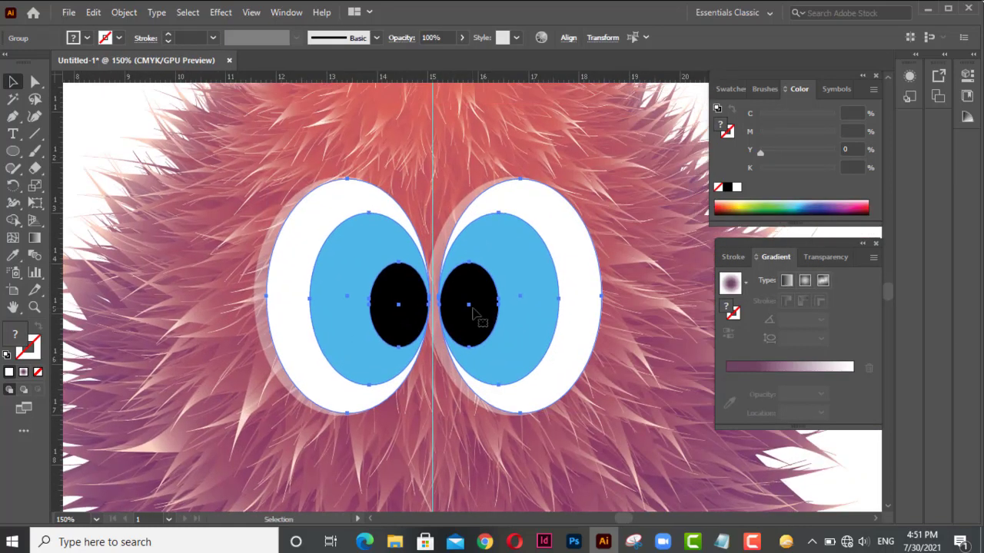
Step: Nudge the right and left eyes until they touch at the centre line
{"action": "left_click", "coordinate": [521, 141]}
{"action": "key", "text": "ctrl+shift+a"}
{"action": "left_click", "coordinate": [505, 233]}
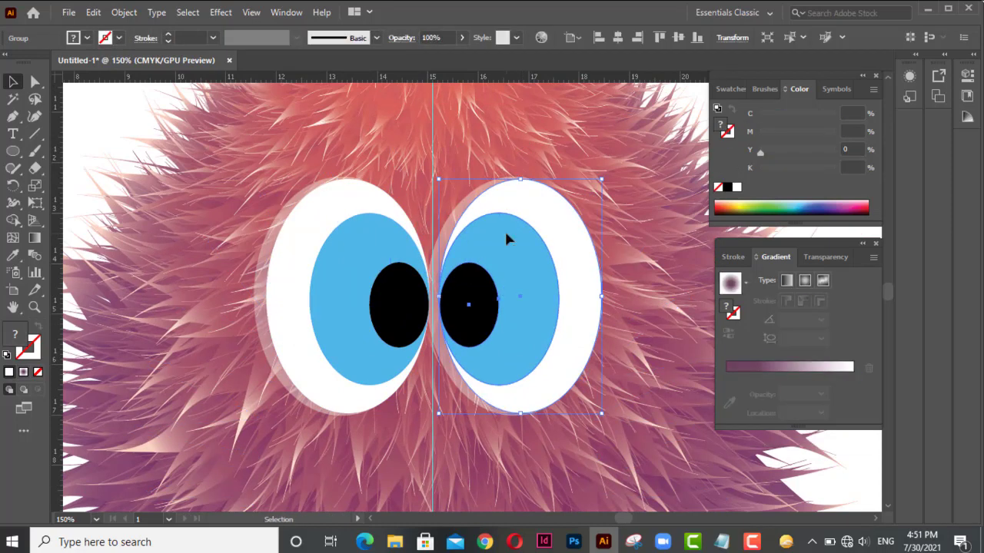
{"action": "key", "text": "Left"}
{"action": "key", "text": "Left"}
{"action": "key", "text": "Left"}
{"action": "key", "text": "Left"}
{"action": "key", "text": "Left"}
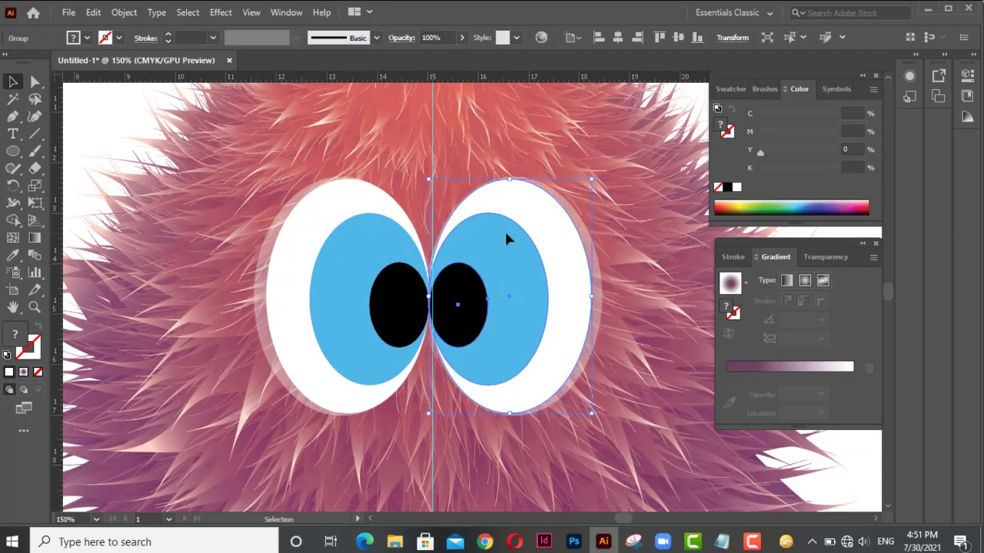
{"action": "key", "text": "Right"}
{"action": "key", "text": "Right"}
{"action": "left_click", "coordinate": [368, 239]}
{"action": "key", "text": "Right"}
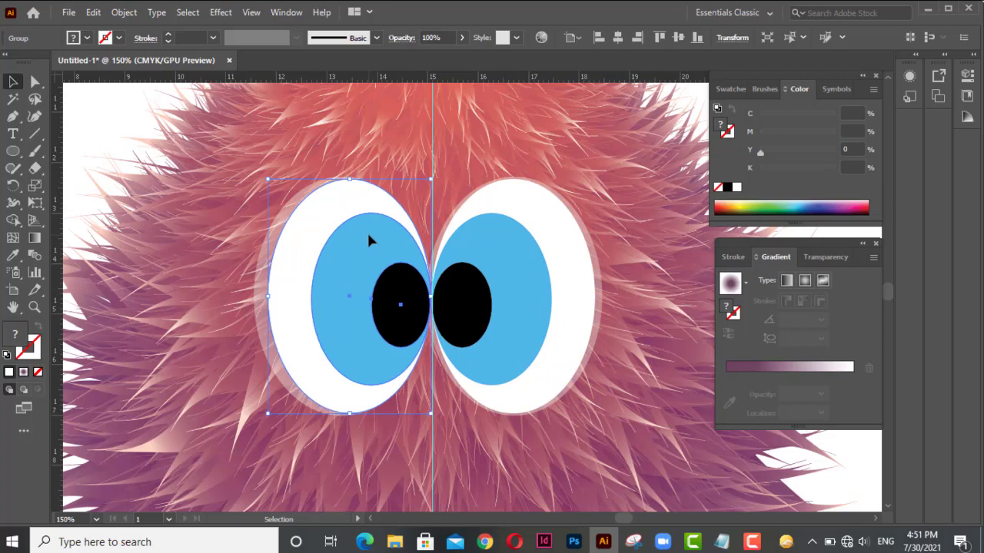
Step: Zoom in, nudge the pale ellipse's inner point behind the right eye two steps right, then zoom out
{"action": "left_click", "coordinate": [631, 315]}
{"action": "scroll", "coordinate": [472, 326], "scroll_direction": "up", "scroll_amount": 1}
{"action": "scroll", "coordinate": [473, 327], "scroll_direction": "up", "scroll_amount": 3}
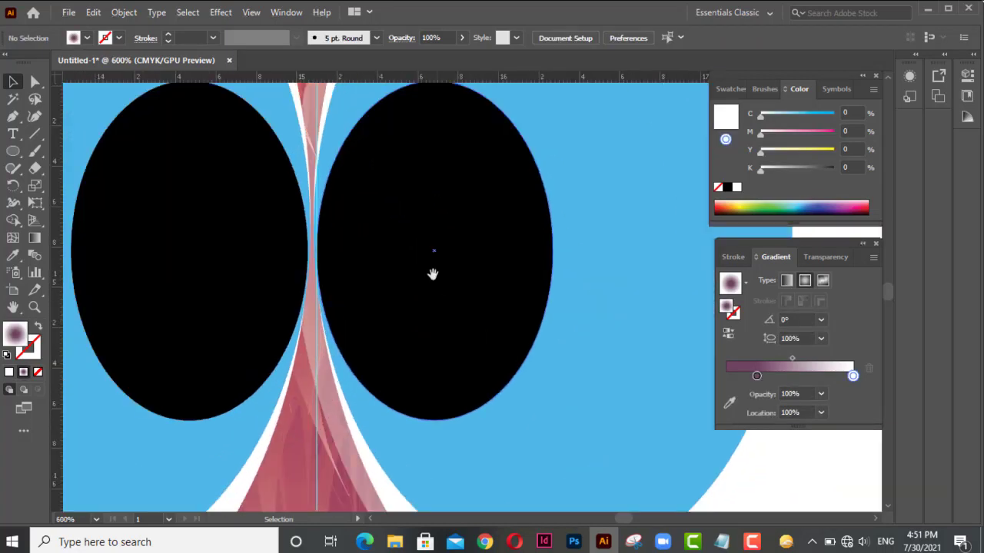
{"action": "scroll", "coordinate": [432, 272], "scroll_direction": "up", "scroll_amount": 2}
{"action": "scroll", "coordinate": [505, 340], "scroll_direction": "left", "scroll_amount": 2}
{"action": "left_click", "coordinate": [575, 348]}
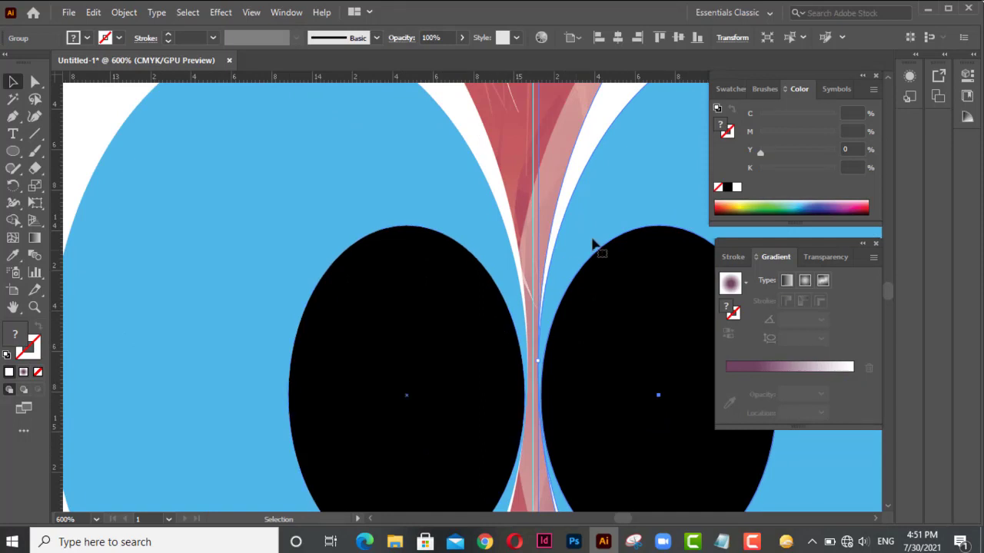
{"action": "left_click", "coordinate": [551, 190]}
{"action": "key", "text": "Right"}
{"action": "key", "text": "Right"}
{"action": "key", "text": "Right"}
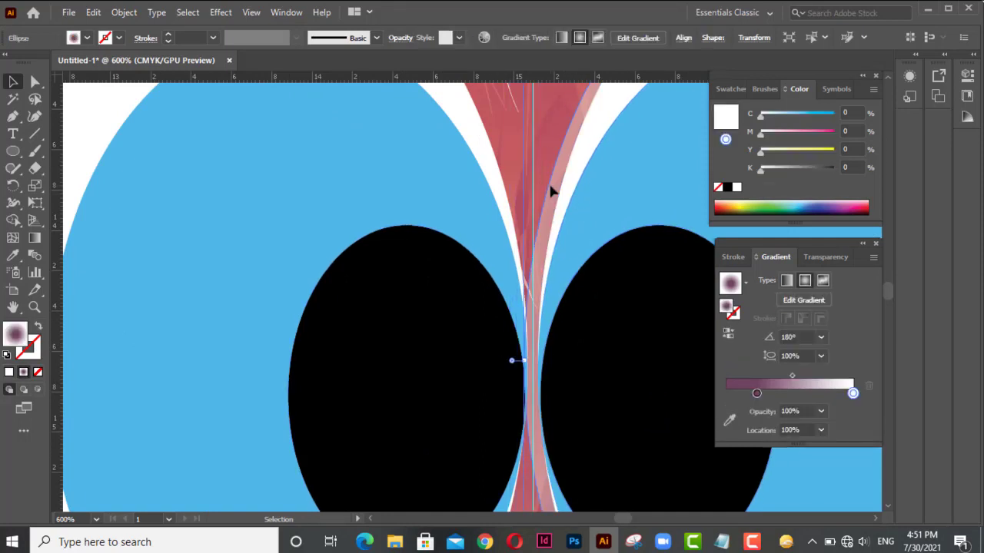
{"action": "key", "text": "Right"}
{"action": "key", "text": "Right"}
{"action": "key", "text": "Right"}
{"action": "key", "text": "Right"}
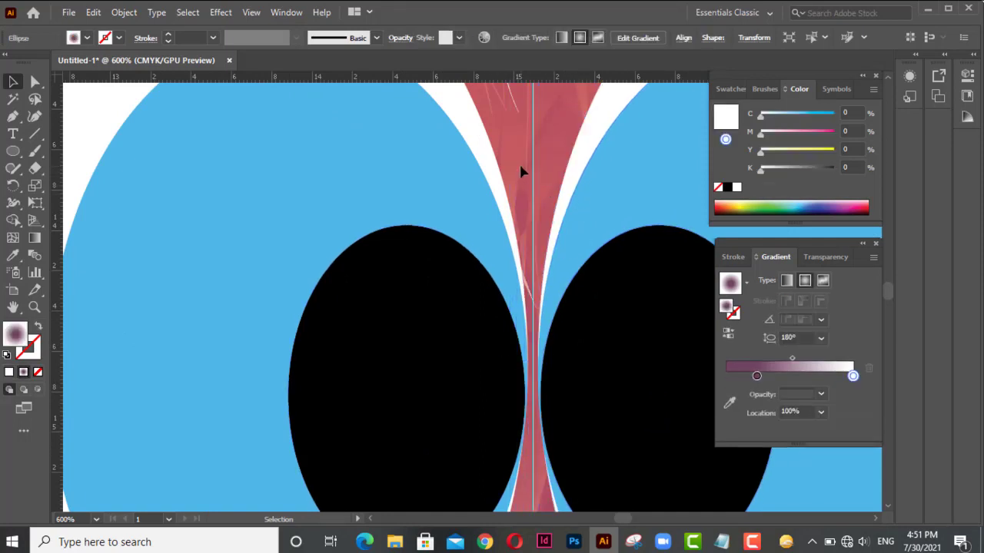
{"action": "key", "text": "ctrl+shift+a"}
{"action": "key", "text": "ctrl+1"}
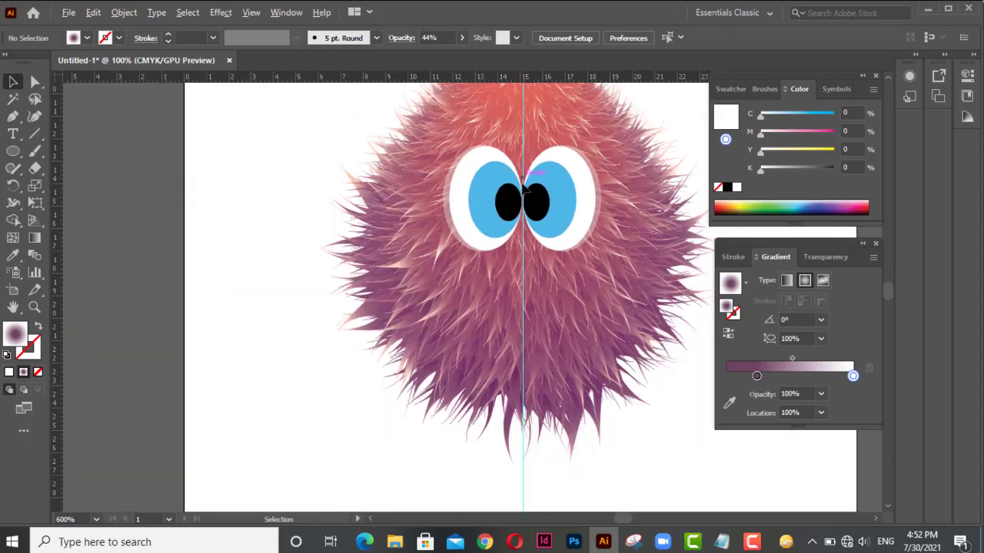
{"action": "key", "text": "ctrl+minus"}
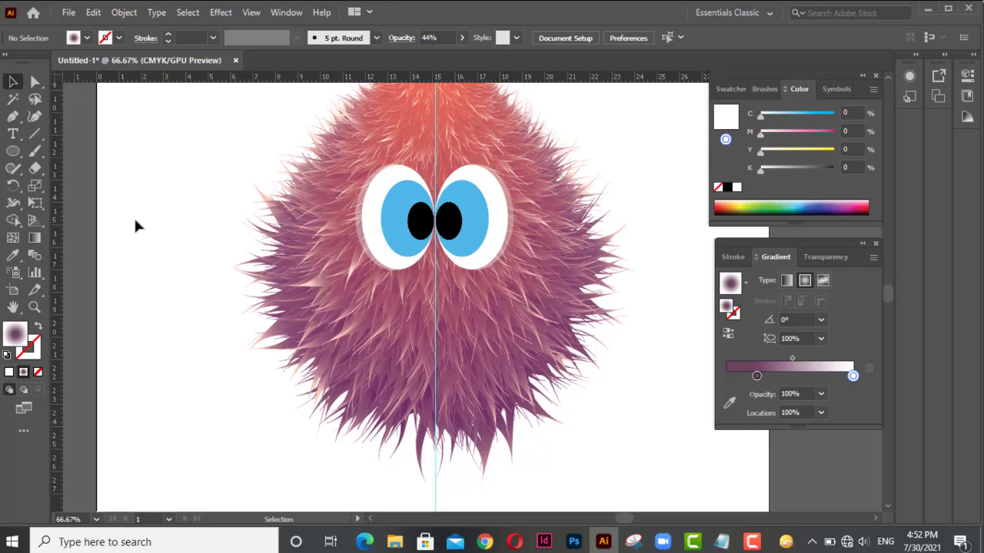
Step: Draw a small ellipse left of the creature and set its left gradient stop to red EF0606
{"action": "left_click", "coordinate": [11, 154]}
{"action": "left_click_drag", "start_coordinate": [147, 249], "coordinate": [199, 314]}
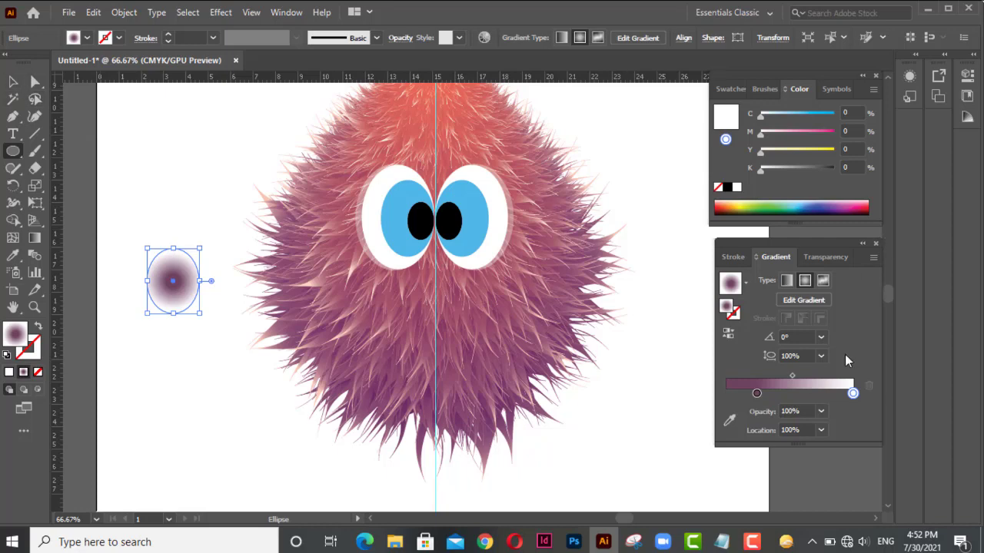
{"action": "left_click", "coordinate": [756, 393]}
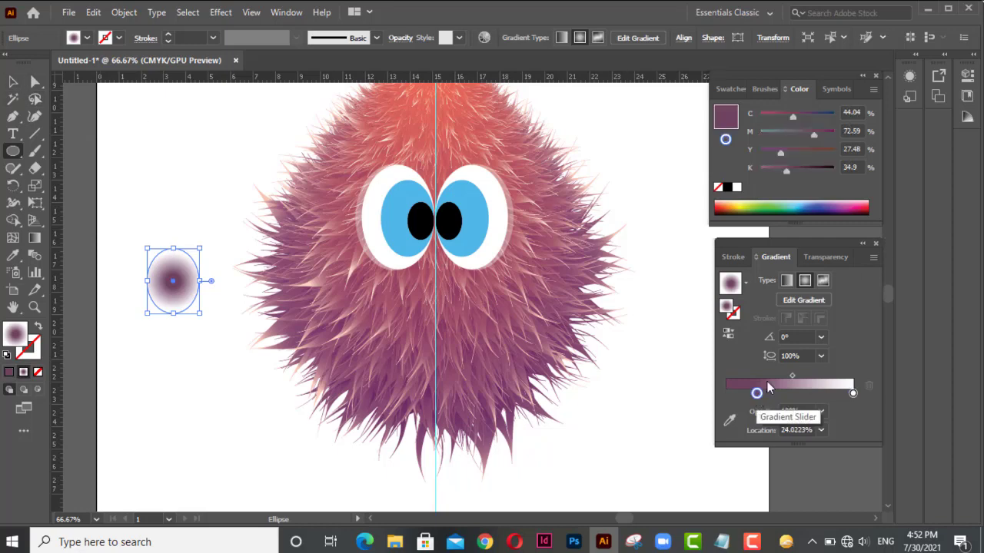
{"action": "left_click", "coordinate": [870, 204]}
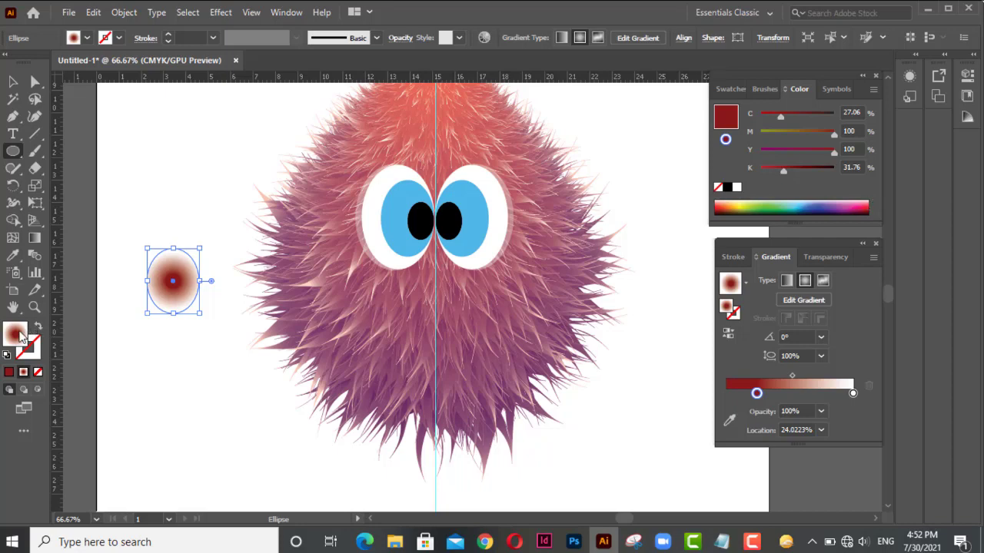
{"action": "double_click", "coordinate": [15, 334]}
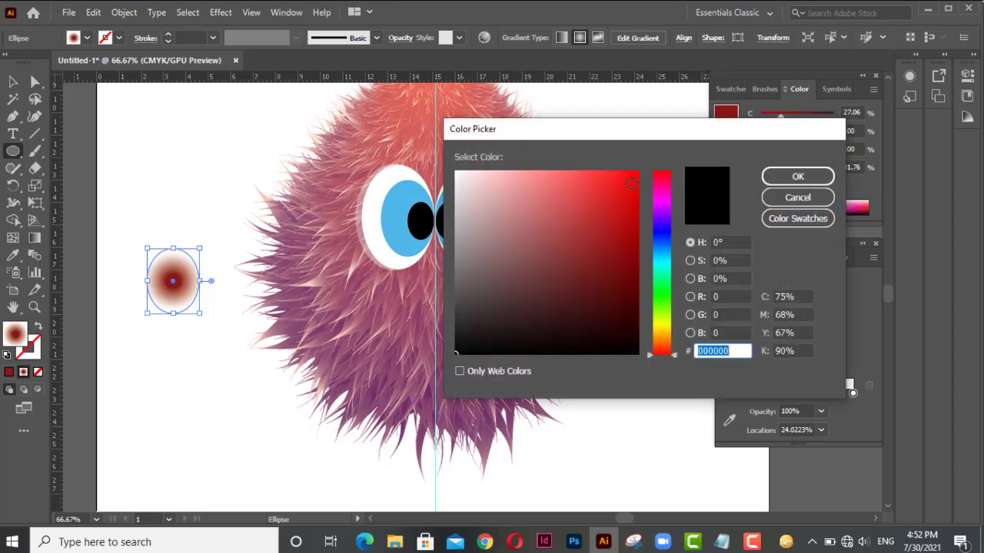
{"action": "type", "text": "EF0606"}
{"action": "left_click", "coordinate": [785, 175]}
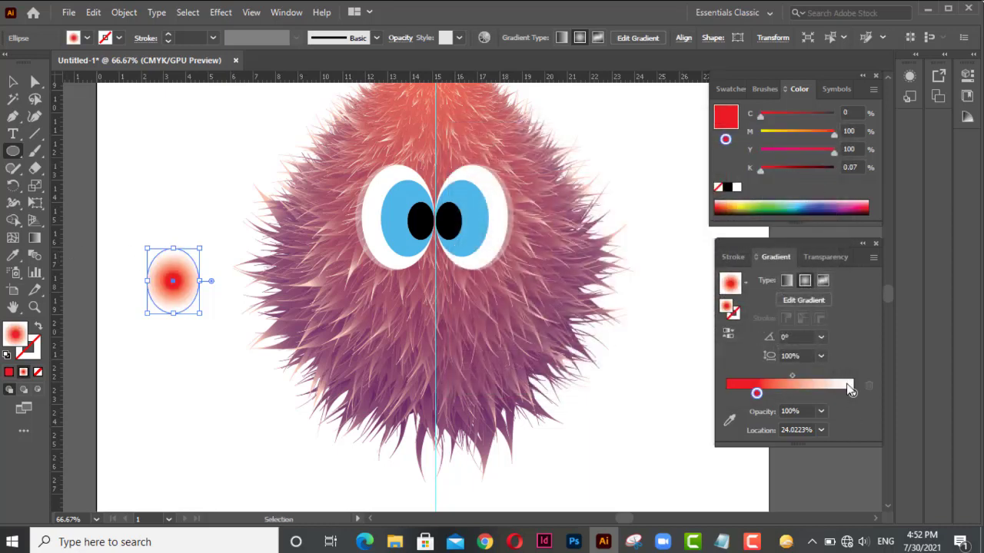
Step: Make the right gradient stop red too and move it to the slider's end
{"action": "left_click", "coordinate": [740, 393]}
{"action": "left_click_drag", "start_coordinate": [851, 393], "coordinate": [849, 452]}
{"action": "left_click", "coordinate": [757, 394]}
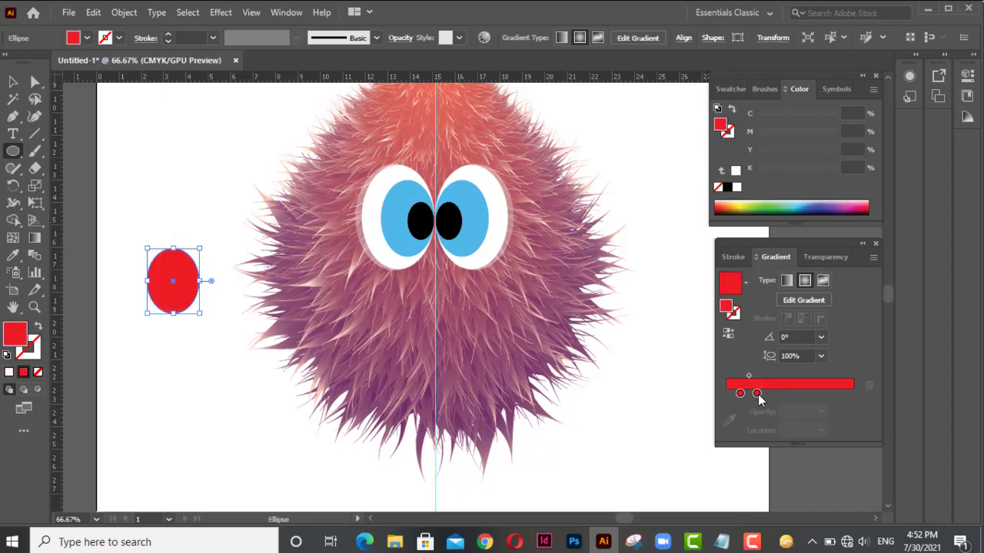
{"action": "left_click_drag", "start_coordinate": [756, 393], "coordinate": [852, 393]}
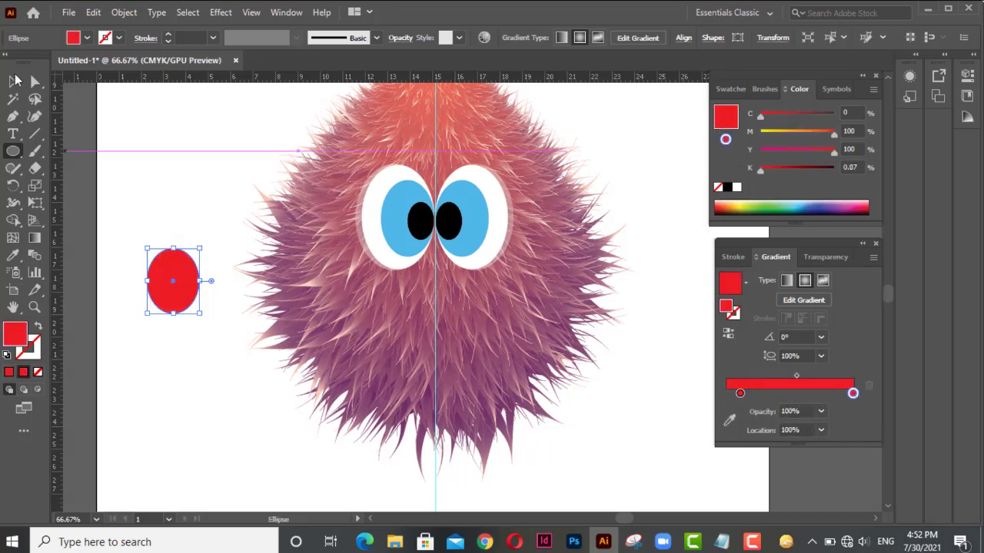
Step: Move the red oval under the eyes and reshape it taller and narrower, centred as a nose
{"action": "key", "text": "v"}
{"action": "left_click_drag", "start_coordinate": [175, 298], "coordinate": [436, 296]}
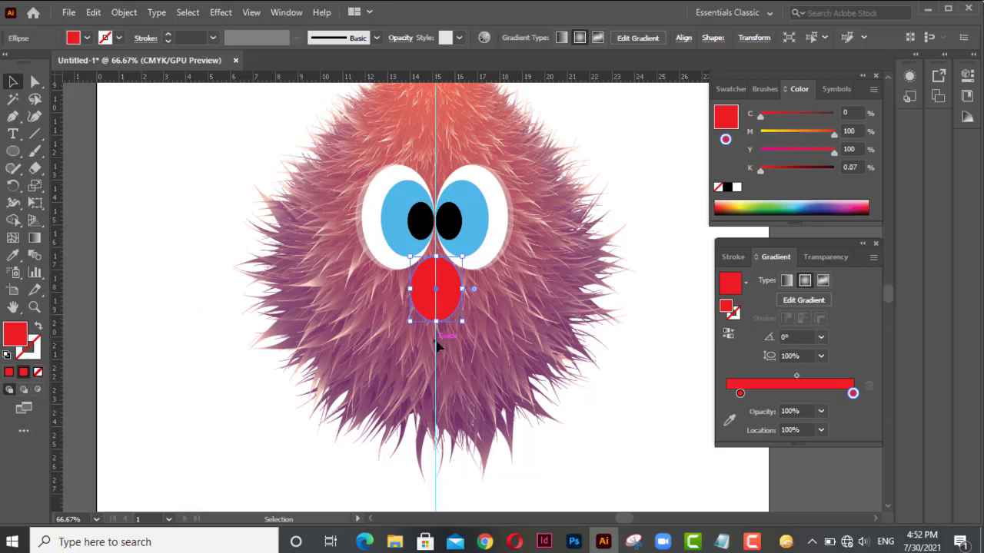
{"action": "key", "text": "ctrl+plus"}
{"action": "key", "text": "ctrl+plus"}
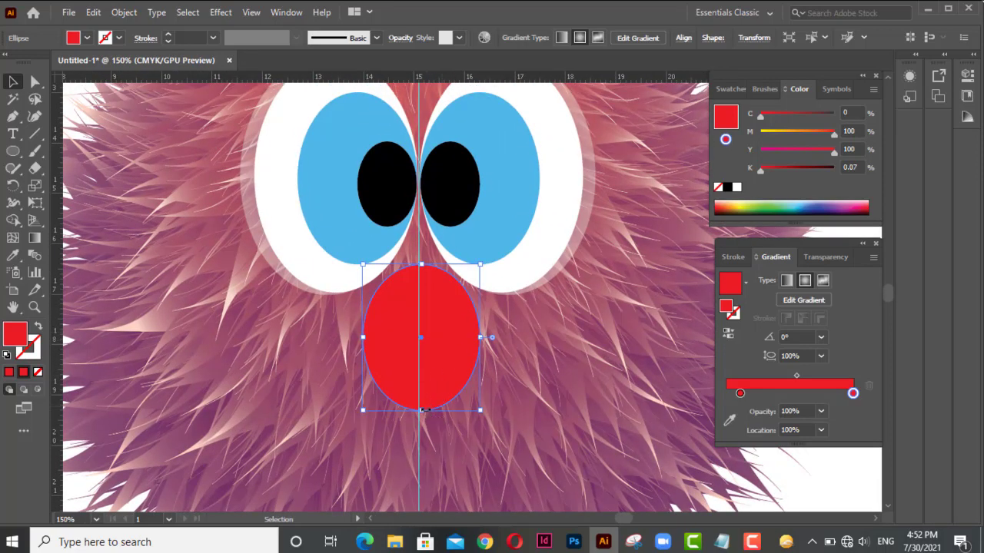
{"action": "left_click_drag", "start_coordinate": [421, 410], "coordinate": [421, 440]}
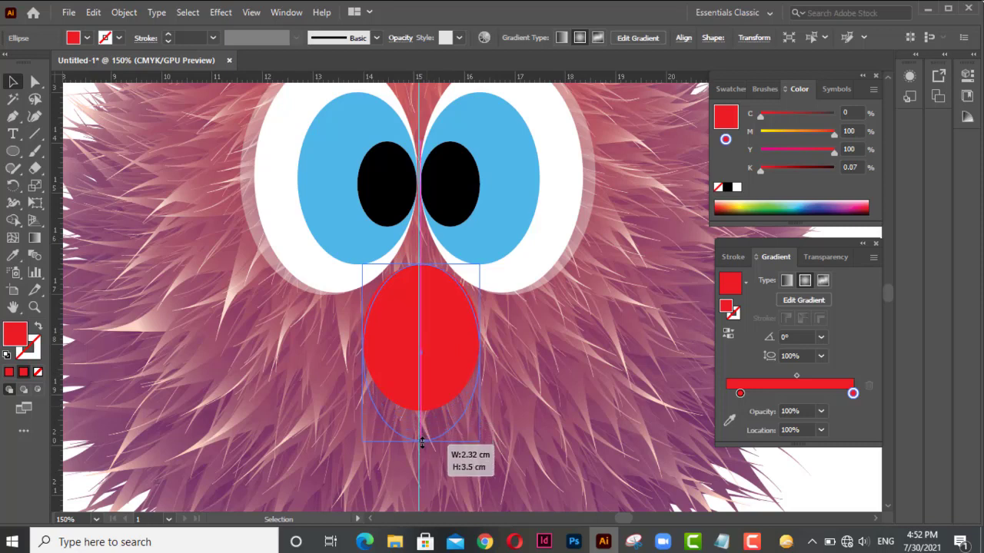
{"action": "left_click_drag", "start_coordinate": [481, 356], "coordinate": [472, 353]}
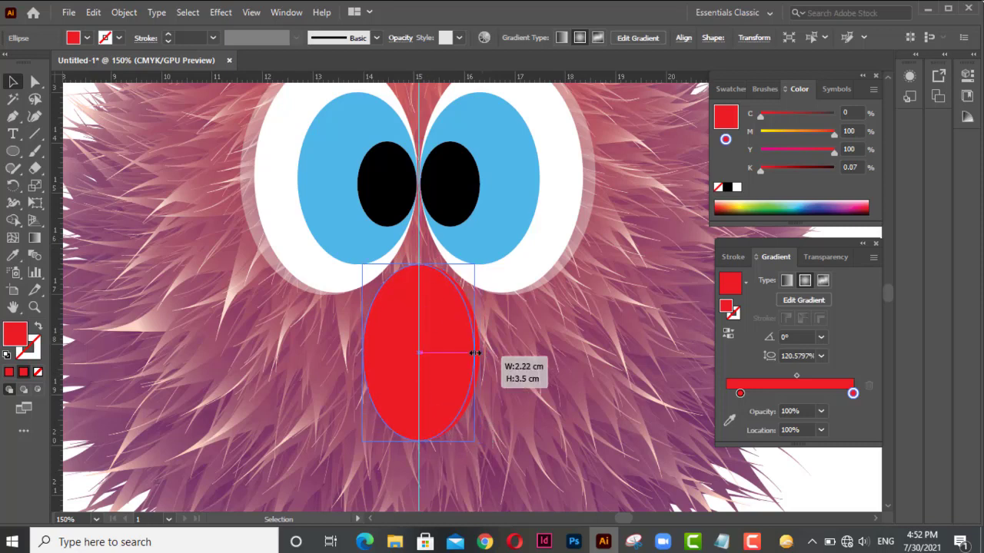
{"action": "left_click_drag", "start_coordinate": [362, 353], "coordinate": [370, 353]}
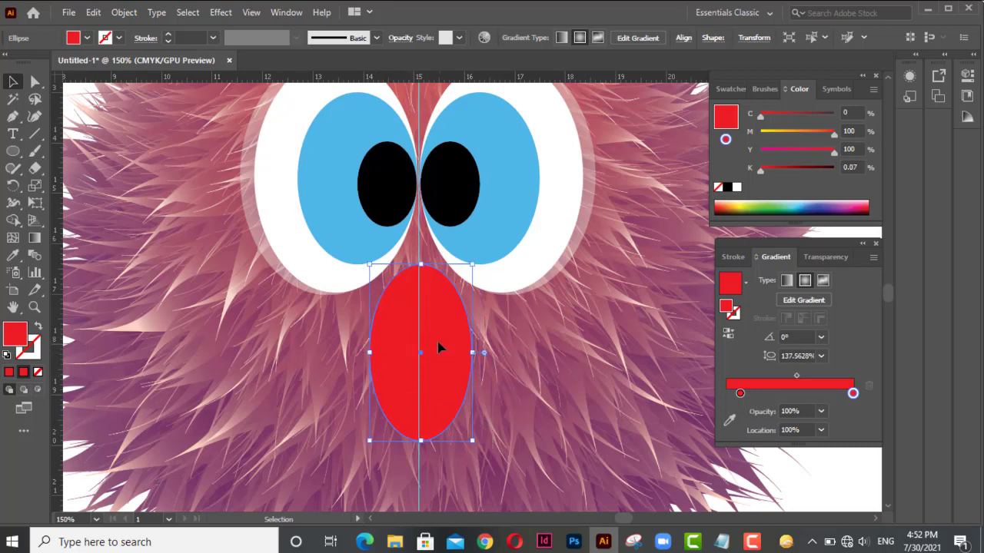
{"action": "left_click_drag", "start_coordinate": [441, 345], "coordinate": [438, 346]}
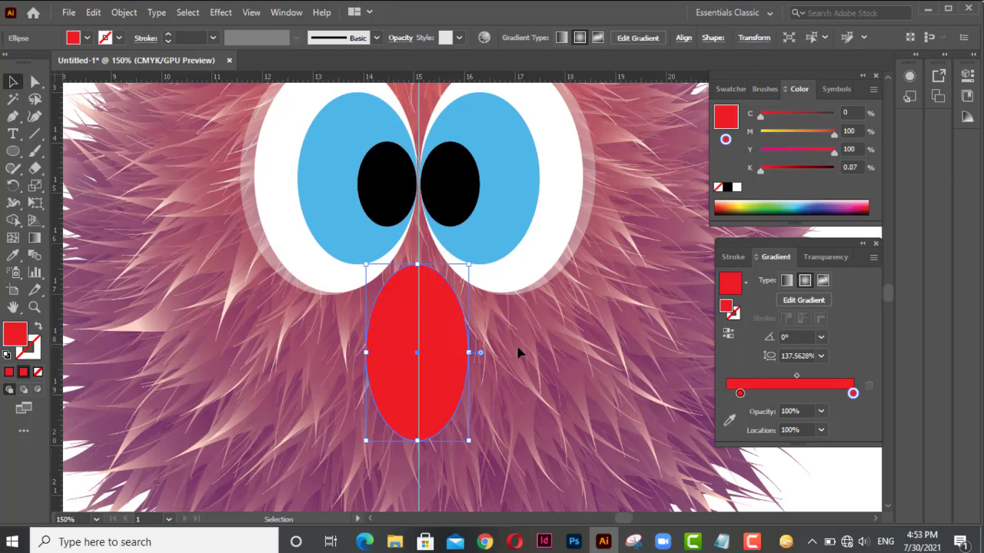
Step: Recolour the nose gradient orange at the centre and red at the edge, widening the orange
{"action": "double_click", "coordinate": [13, 338]}
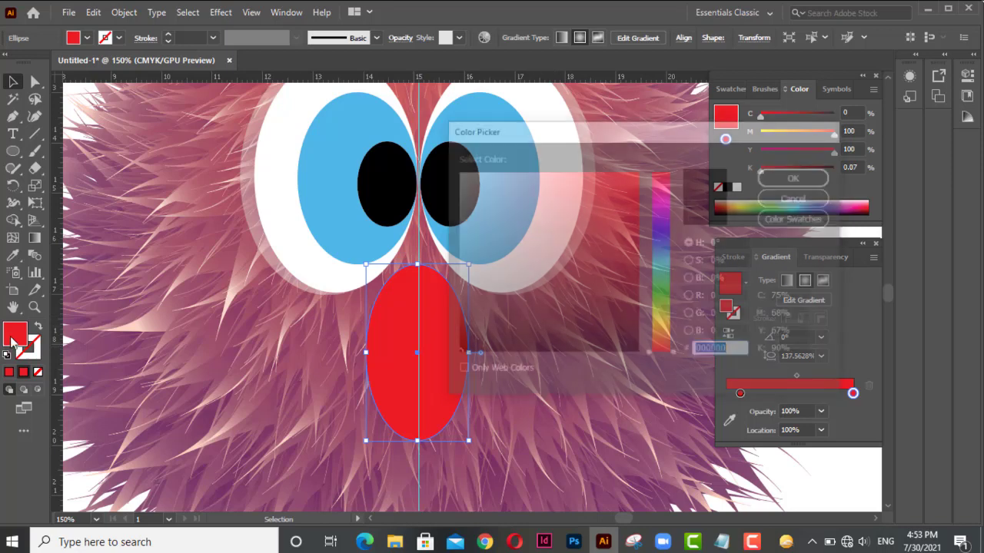
{"action": "left_click_drag", "start_coordinate": [657, 181], "coordinate": [653, 176]}
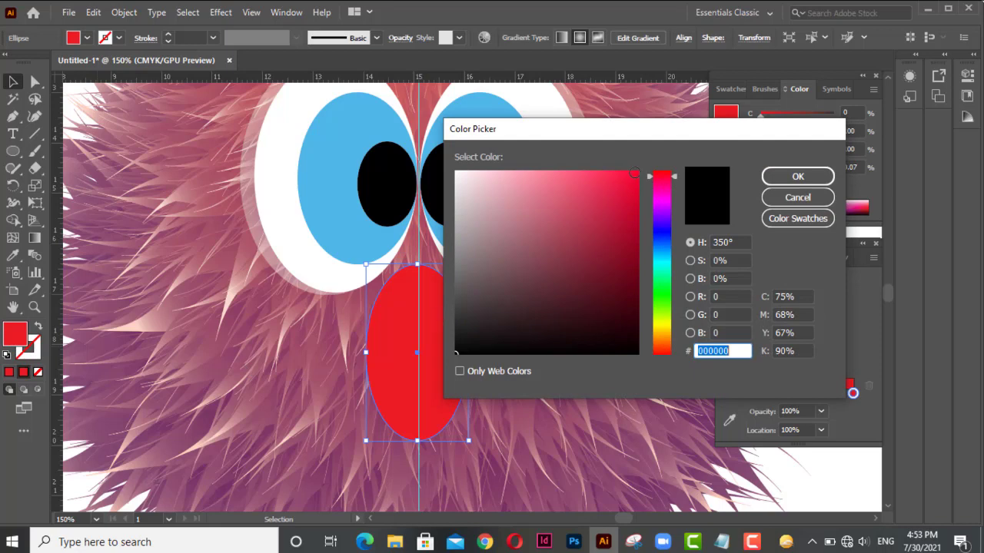
{"action": "left_click", "coordinate": [634, 173]}
{"action": "left_click_drag", "start_coordinate": [653, 178], "coordinate": [652, 342]}
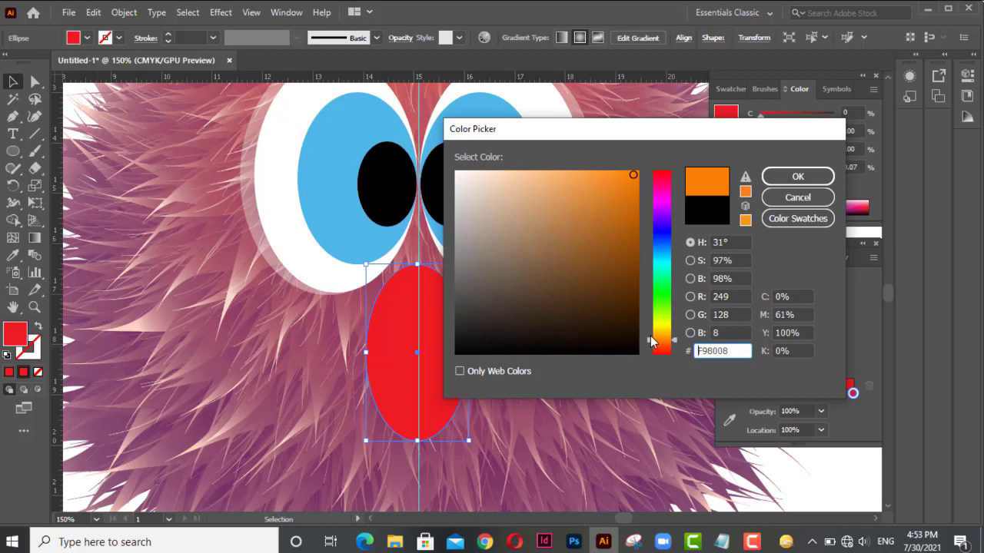
{"action": "left_click_drag", "start_coordinate": [651, 342], "coordinate": [652, 344]}
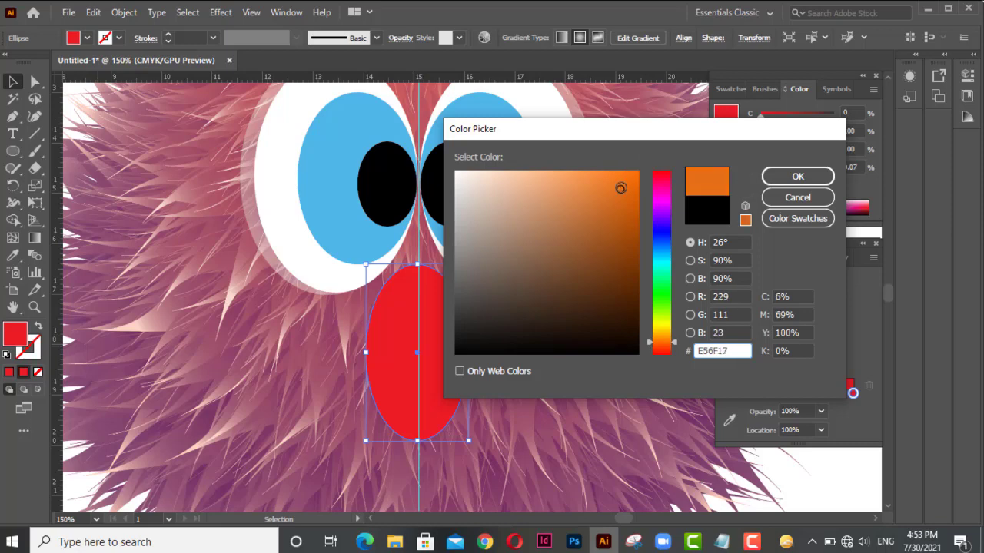
{"action": "left_click", "coordinate": [798, 176]}
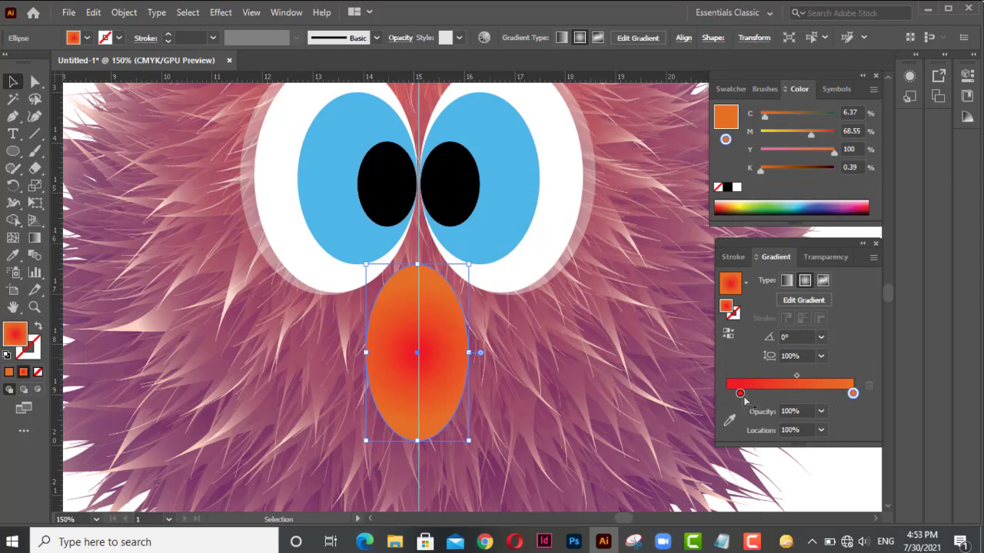
{"action": "mouse_move", "coordinate": [741, 394]}
{"action": "left_mouse_down"}
{"action": "mouse_move", "coordinate": [800, 394]}
{"action": "mouse_move", "coordinate": [726, 394]}
{"action": "left_mouse_up"}
{"action": "left_click_drag", "start_coordinate": [801, 394], "coordinate": [852, 394]}
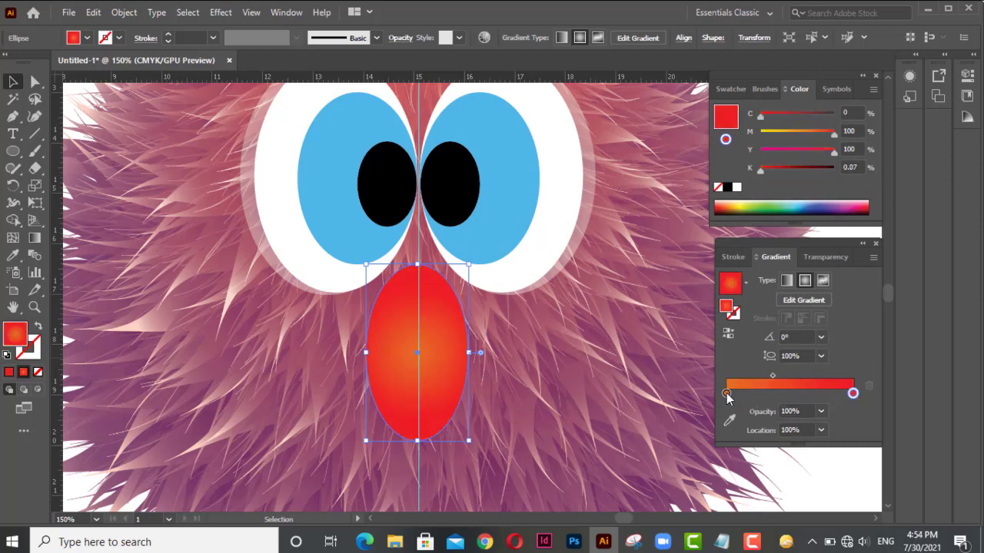
{"action": "left_click_drag", "start_coordinate": [726, 394], "coordinate": [775, 393]}
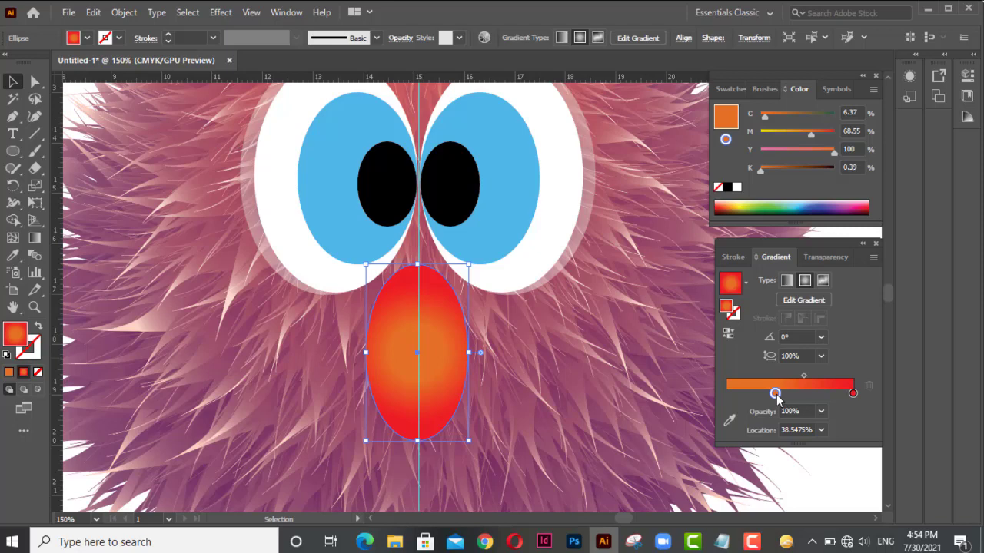
Step: Make the nose shorter and narrower and move it up just under the eyes
{"action": "left_click_drag", "start_coordinate": [417, 440], "coordinate": [425, 415]}
{"action": "left_click_drag", "start_coordinate": [367, 338], "coordinate": [374, 338]}
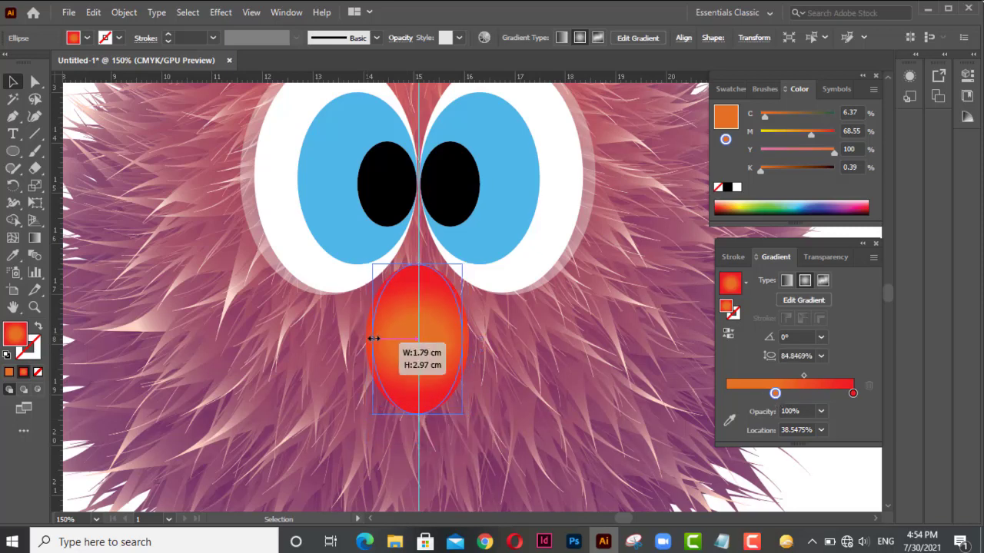
{"action": "left_click_drag", "start_coordinate": [441, 323], "coordinate": [436, 289]}
Step: Zoom out and unlock the guides
{"action": "key", "text": "ctrl+minus"}
{"action": "key", "text": "ctrl+minus"}
{"action": "key", "text": "ctrl+minus"}
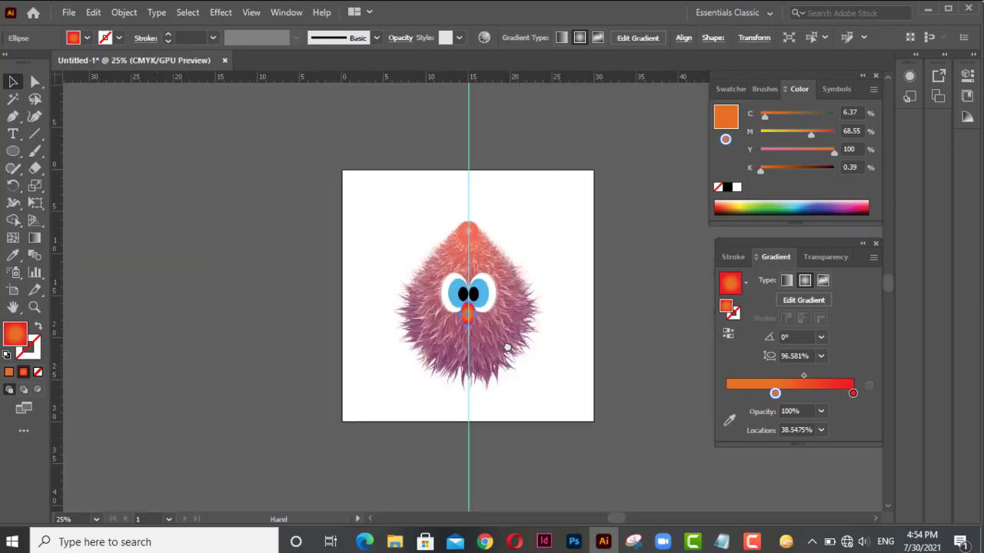
{"action": "left_click", "coordinate": [546, 386]}
{"action": "right_click", "coordinate": [509, 165]}
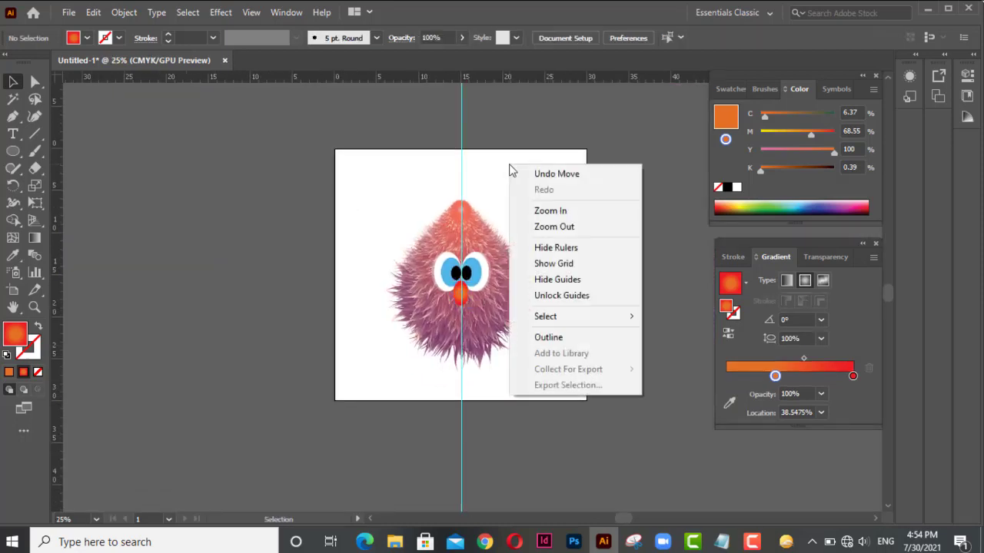
{"action": "left_click", "coordinate": [564, 297]}
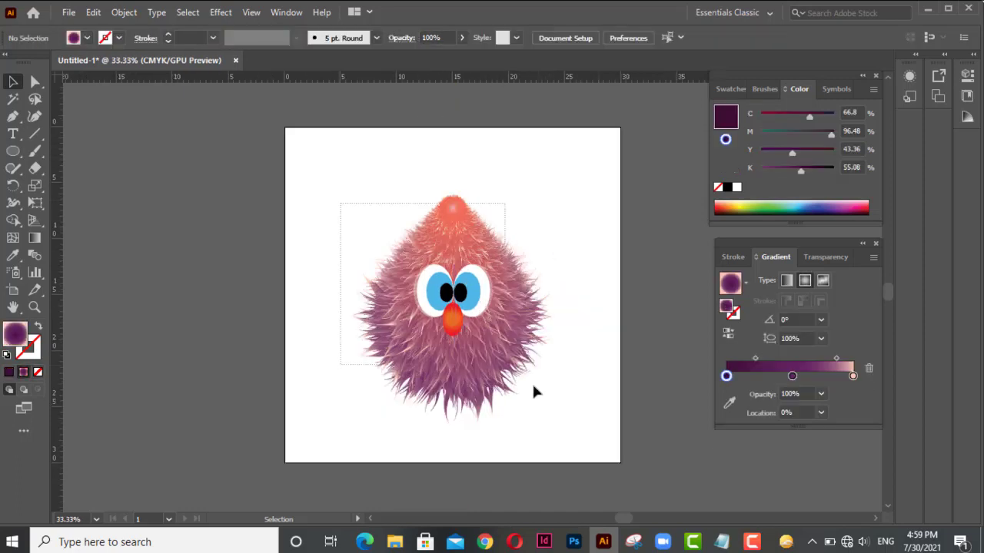
Step: Duplicate the fuzzy creature and move the copy toward the artboard's right edge
{"action": "left_click_drag", "start_coordinate": [489, 336], "coordinate": [388, 336]}
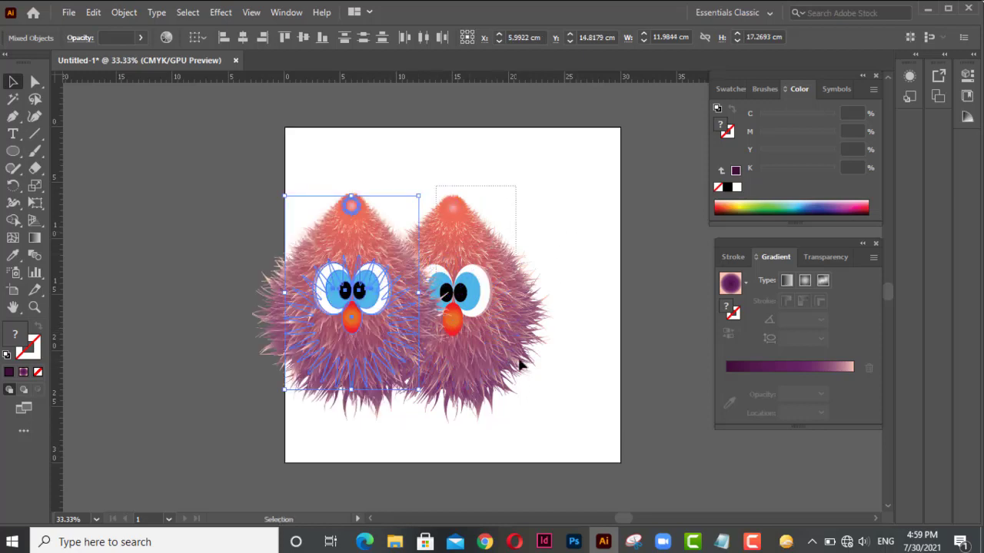
{"action": "left_click", "coordinate": [519, 362]}
{"action": "left_click_drag", "start_coordinate": [472, 245], "coordinate": [559, 245]}
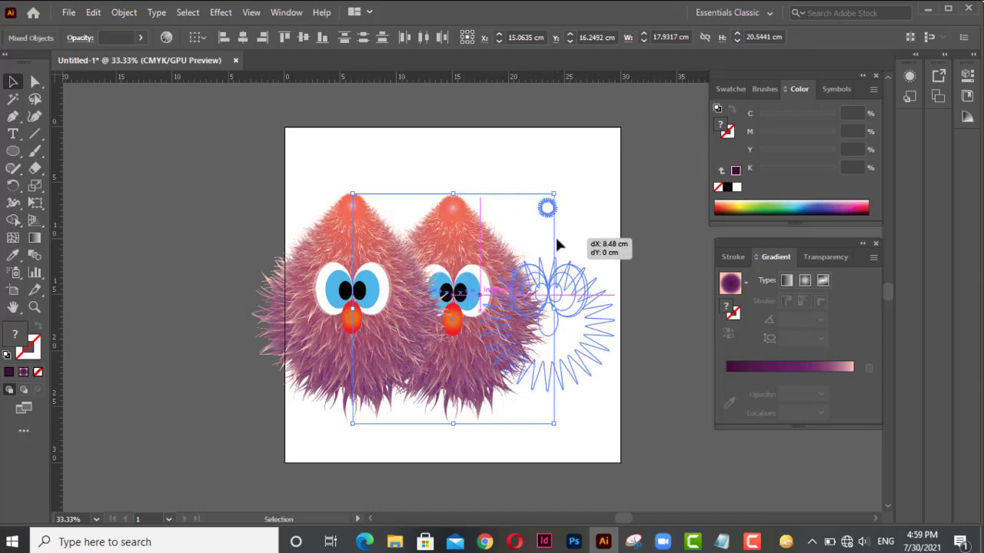
{"action": "left_click", "coordinate": [431, 203]}
Step: Scale both creatures together and centre them on the artboard
{"action": "left_click_drag", "start_coordinate": [271, 195], "coordinate": [624, 389]}
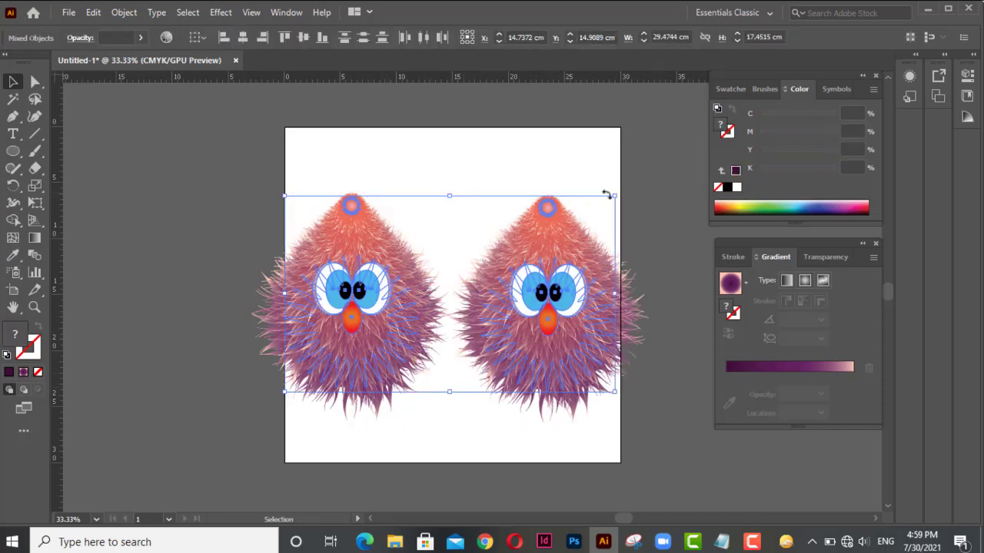
{"action": "left_click_drag", "start_coordinate": [616, 196], "coordinate": [598, 219]}
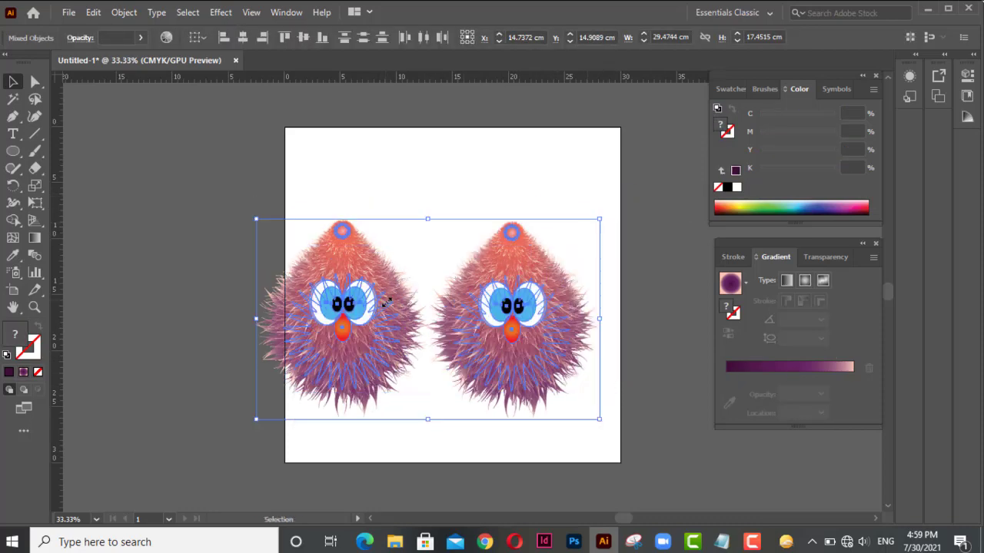
{"action": "left_click_drag", "start_coordinate": [369, 303], "coordinate": [466, 248]}
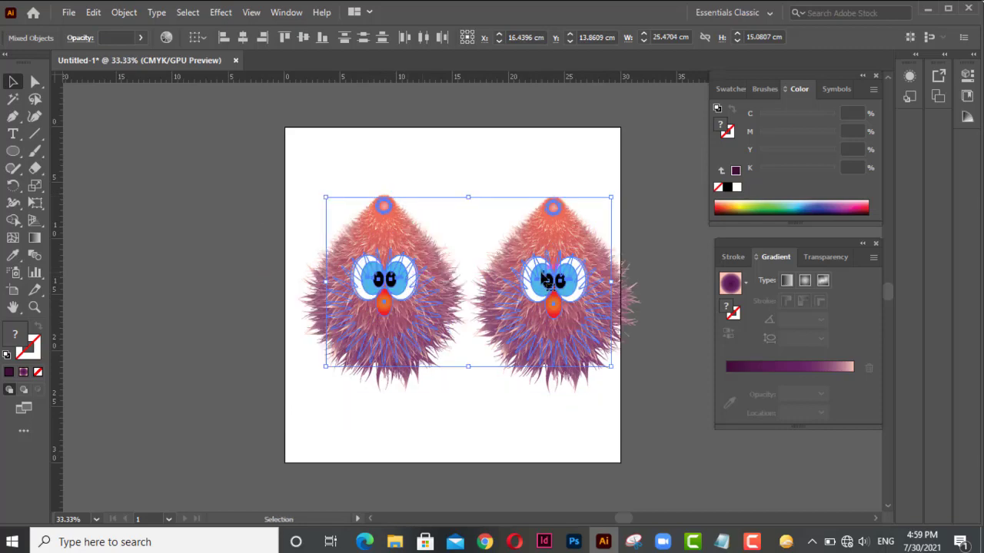
{"action": "left_click_drag", "start_coordinate": [542, 279], "coordinate": [529, 284]}
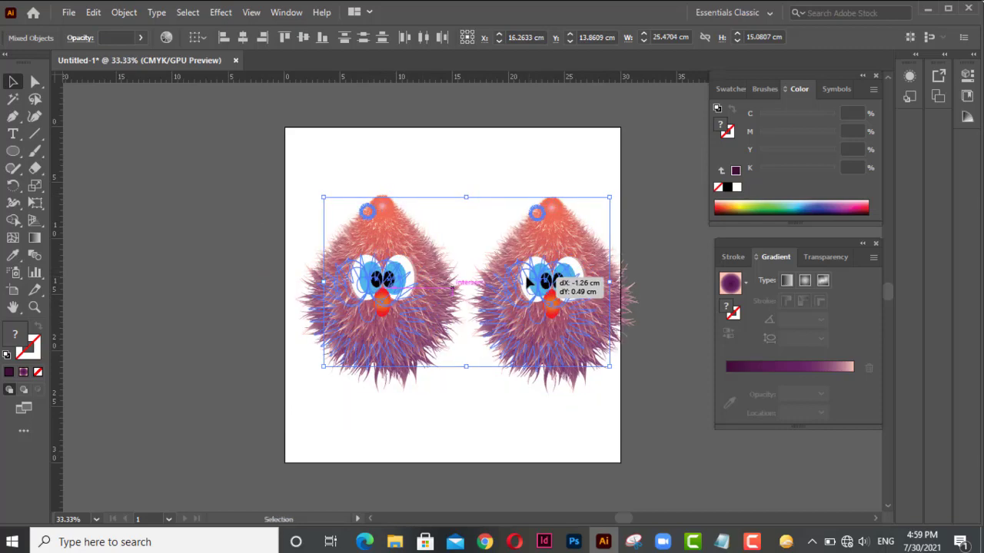
{"action": "left_click", "coordinate": [582, 248]}
{"action": "left_click", "coordinate": [582, 351]}
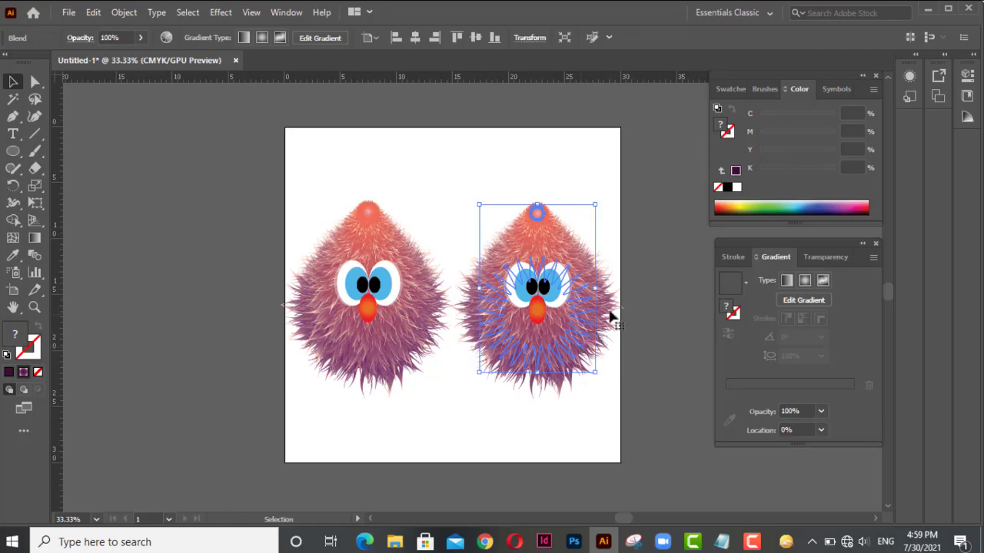
{"action": "left_click", "coordinate": [603, 334]}
Step: Select the right creature's fur blend and apply Isolate Selected Group
{"action": "scroll", "coordinate": [603, 335], "scroll_direction": "up", "scroll_amount": 3}
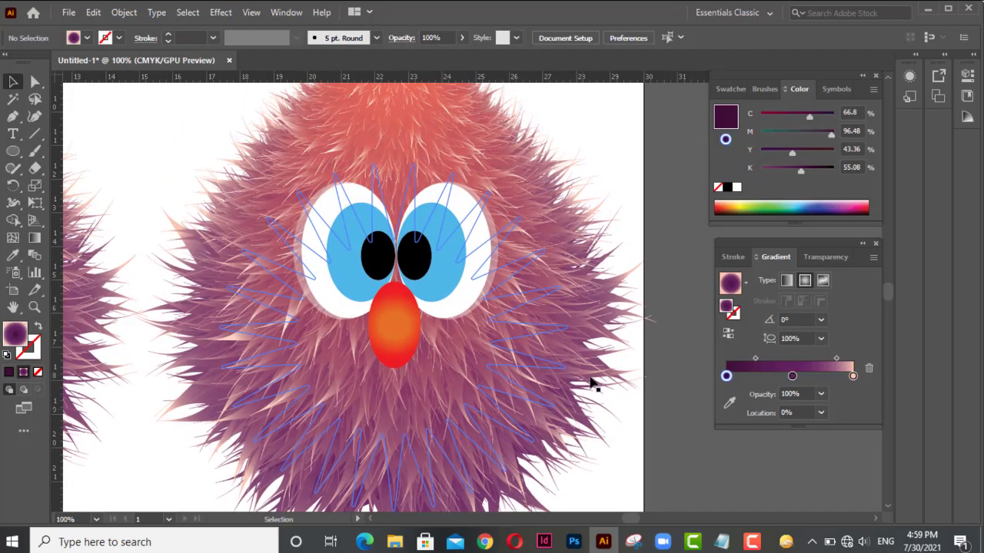
{"action": "left_click", "coordinate": [596, 342]}
{"action": "left_click", "coordinate": [626, 402]}
{"action": "left_click", "coordinate": [562, 352]}
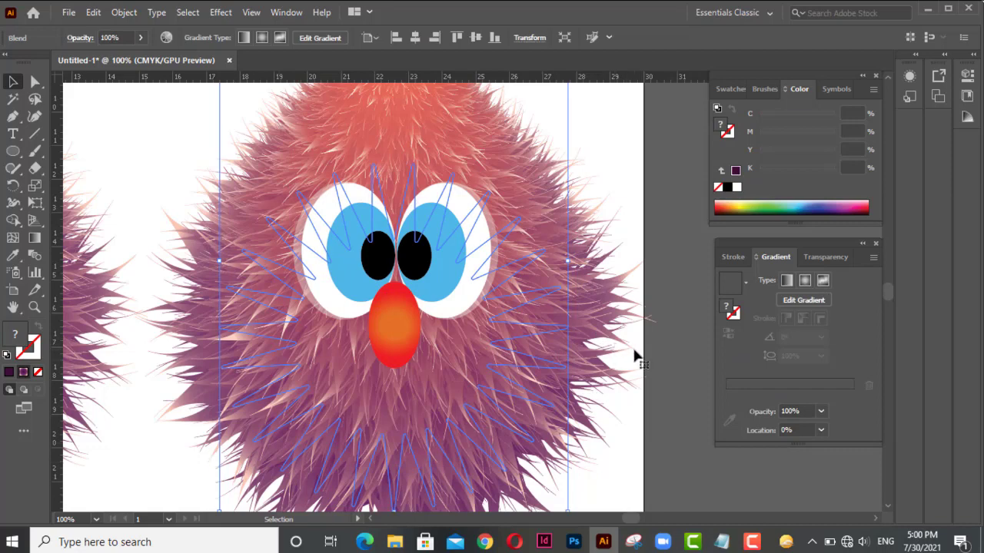
{"action": "right_click", "coordinate": [586, 319]}
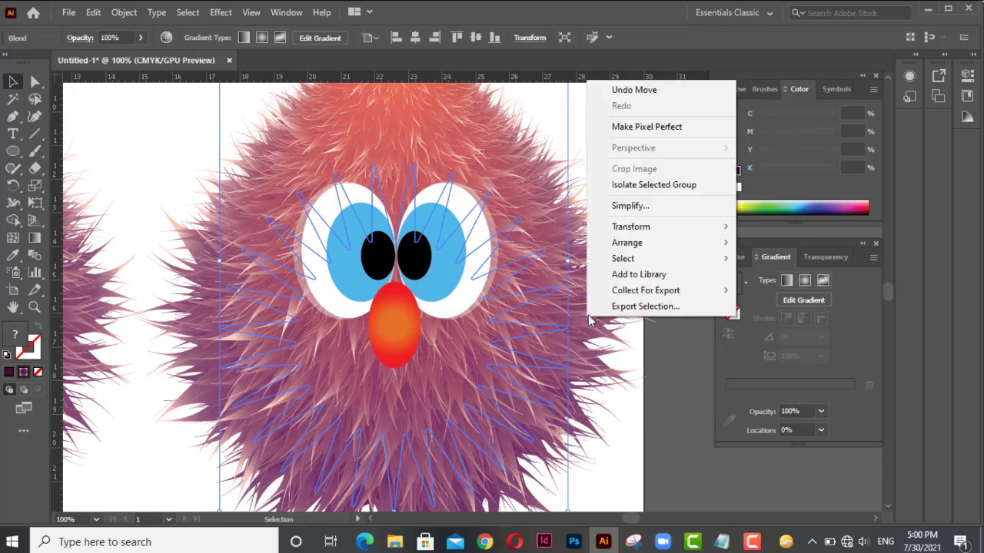
{"action": "left_click", "coordinate": [653, 184]}
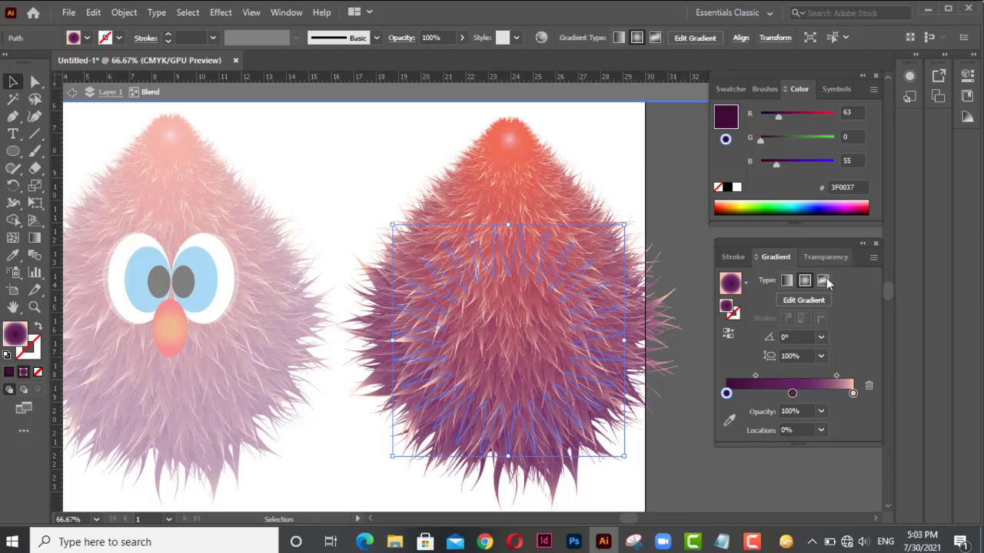
Step: Set the first gradient stop to RGB 243, 160, 123, then to bright yellow
{"action": "double_click", "coordinate": [842, 113]}
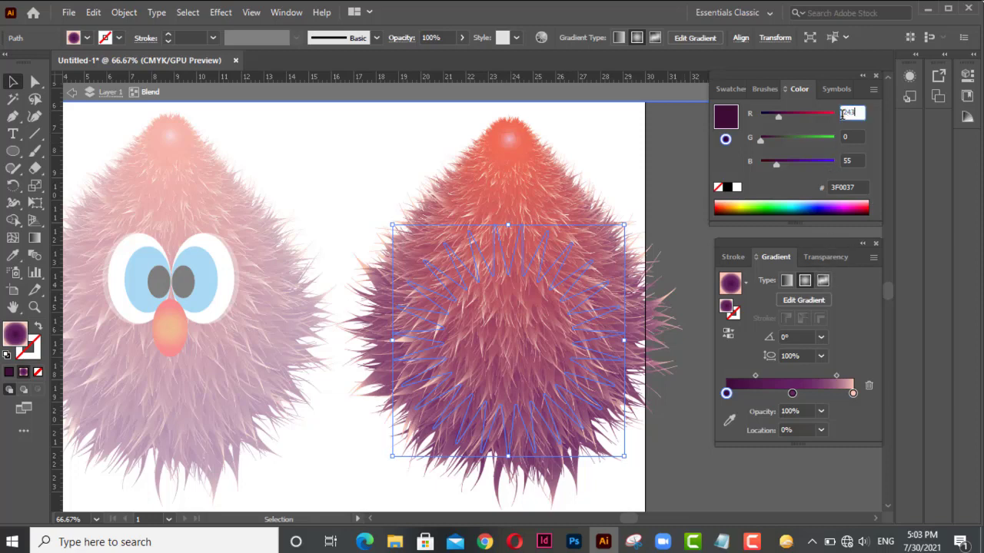
{"action": "left_click", "coordinate": [846, 136]}
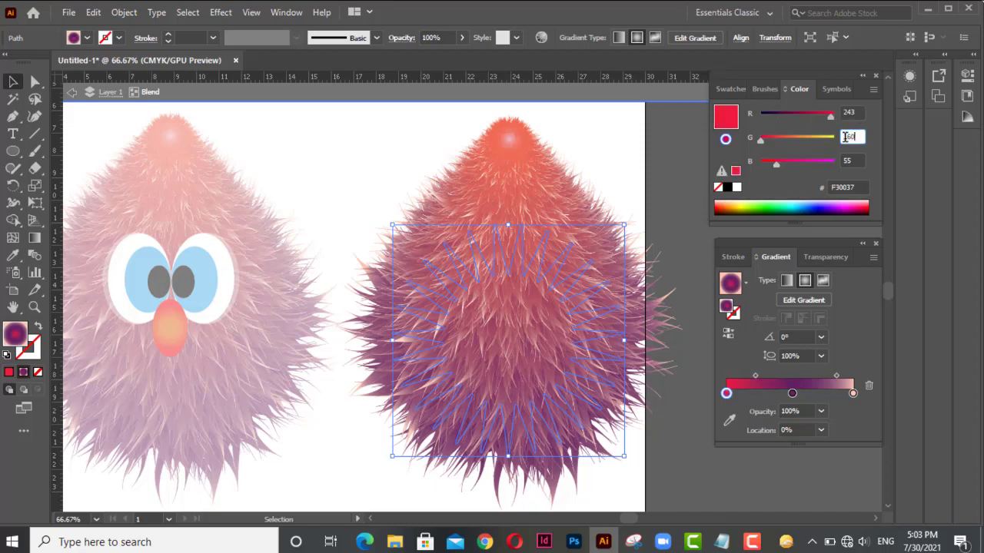
{"action": "left_click", "coordinate": [848, 160]}
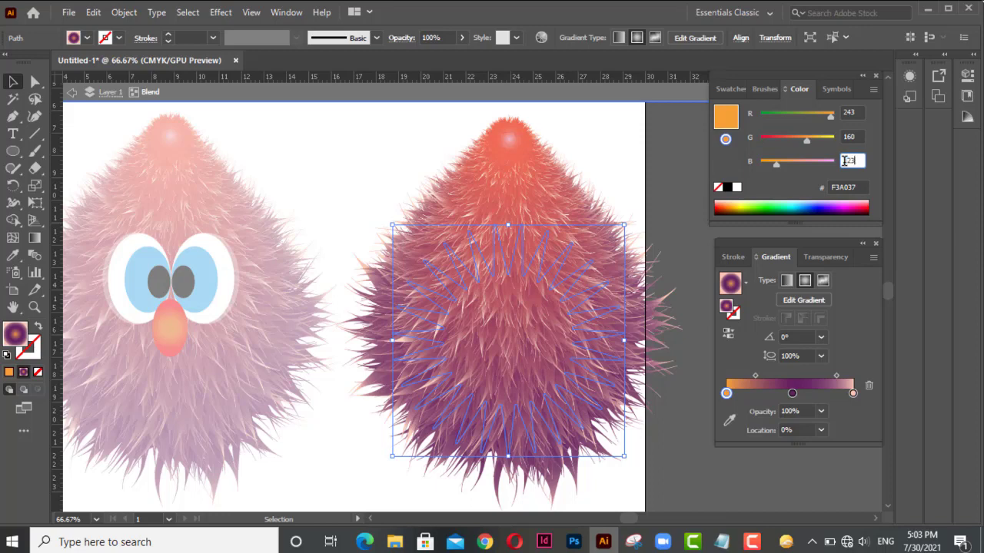
{"action": "key", "text": "Return"}
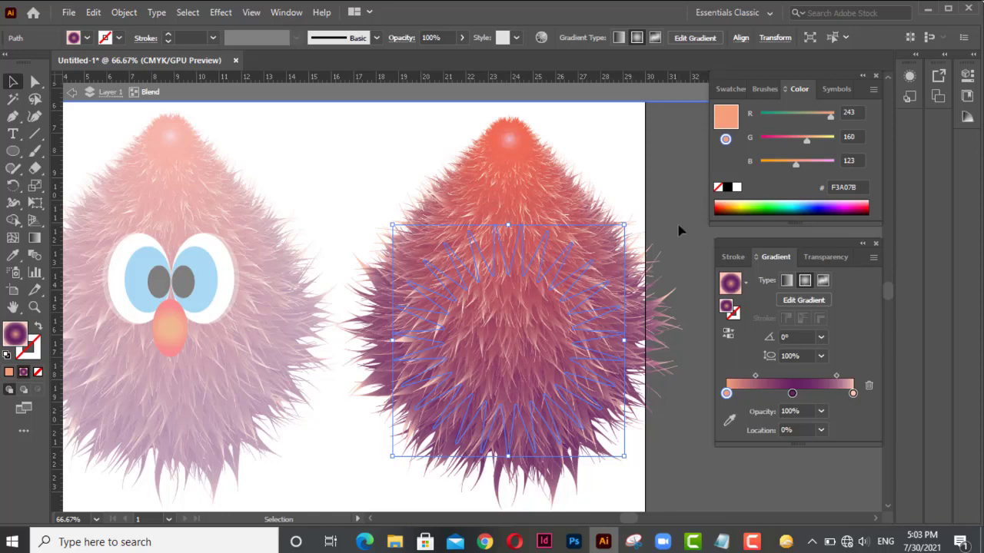
{"action": "key", "text": "a"}
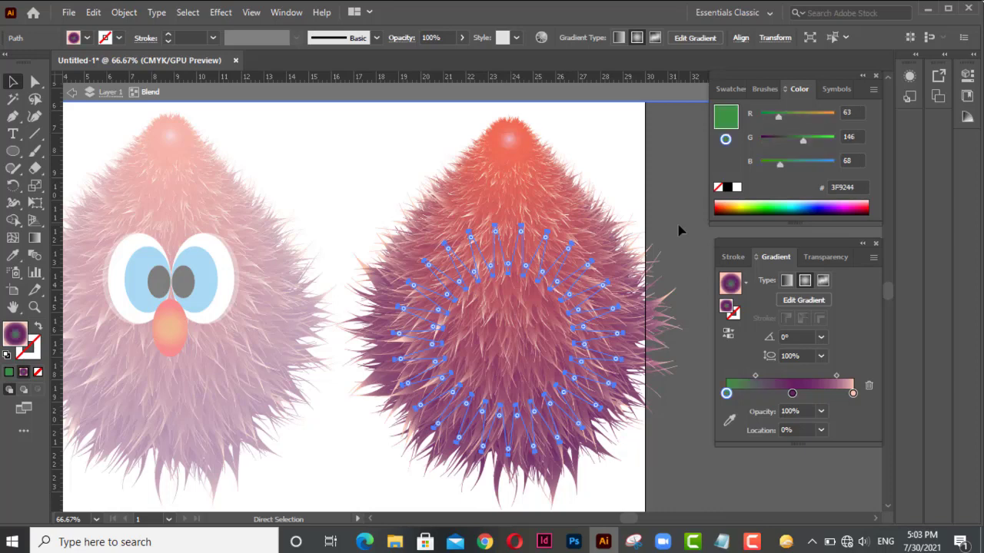
{"action": "key", "text": "v"}
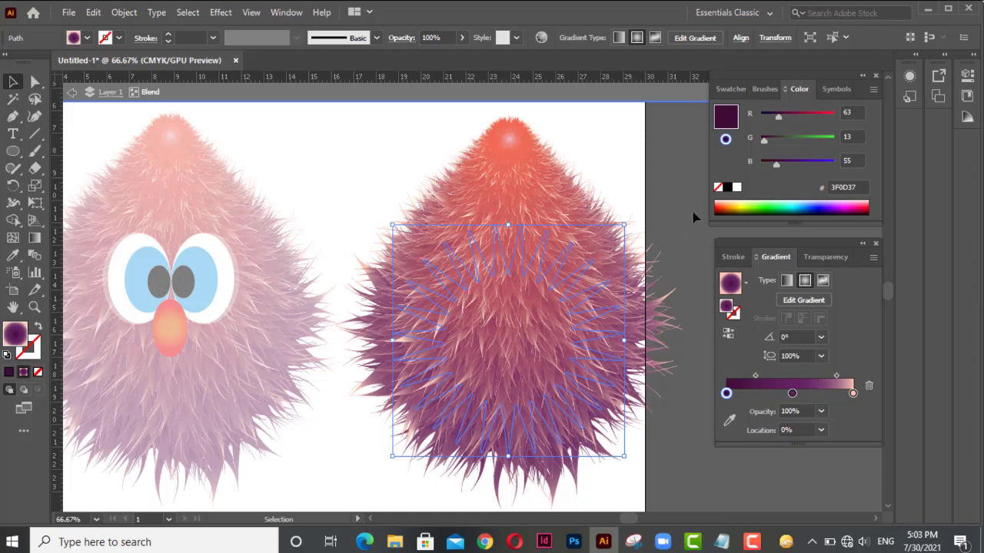
{"action": "left_click", "coordinate": [743, 203]}
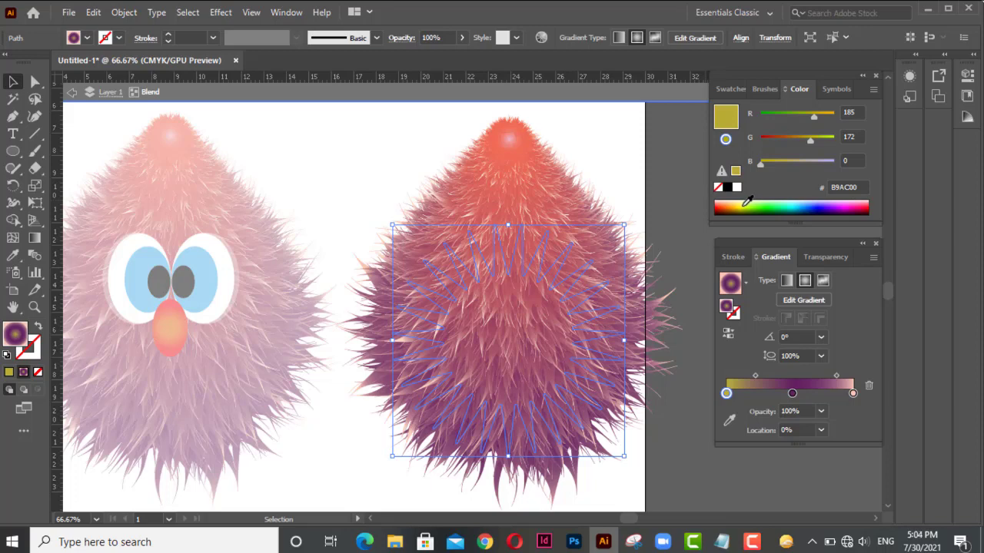
{"action": "left_click", "coordinate": [744, 202]}
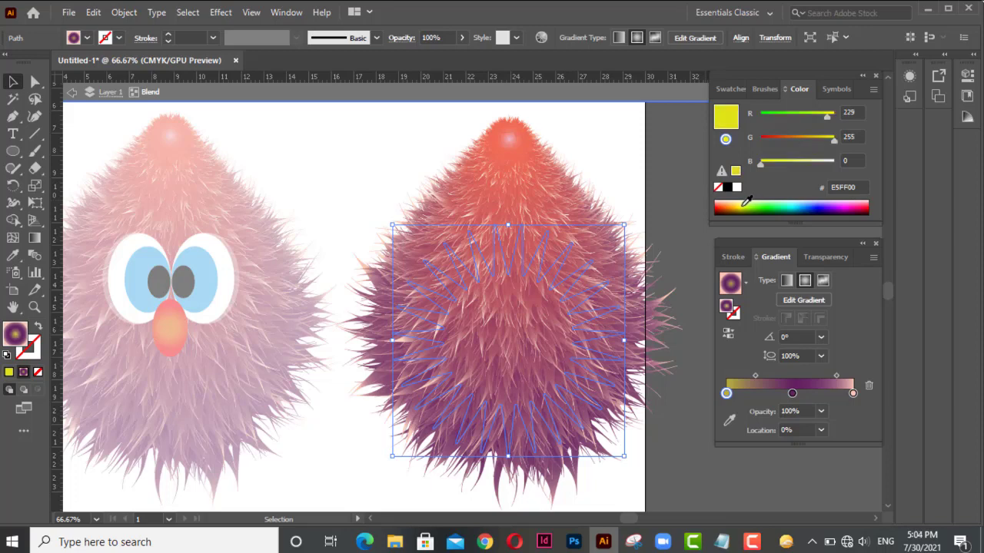
Step: Make the middle gradient stop pale yellow and the last stop white
{"action": "left_click", "coordinate": [793, 393]}
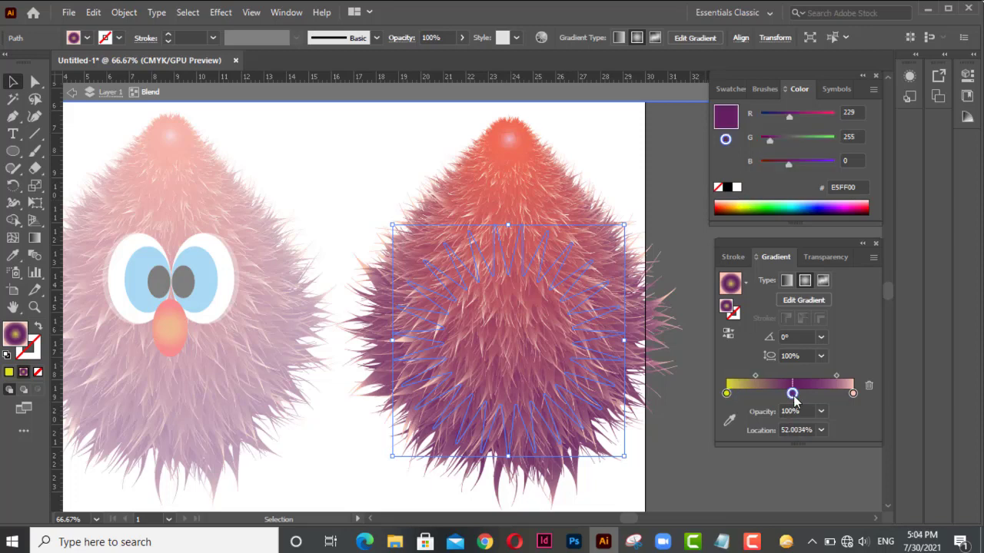
{"action": "left_click", "coordinate": [745, 203]}
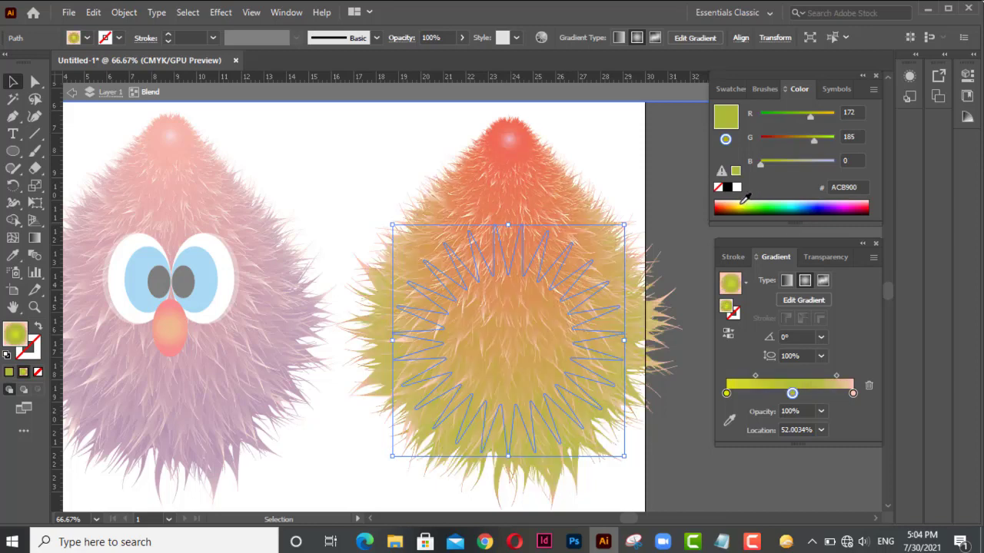
{"action": "left_click", "coordinate": [744, 201]}
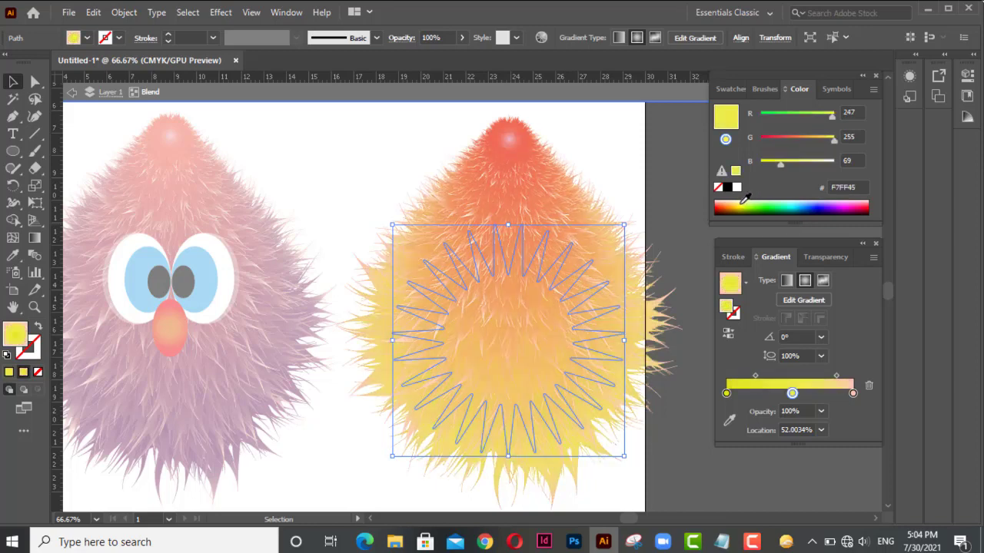
{"action": "left_click", "coordinate": [853, 394]}
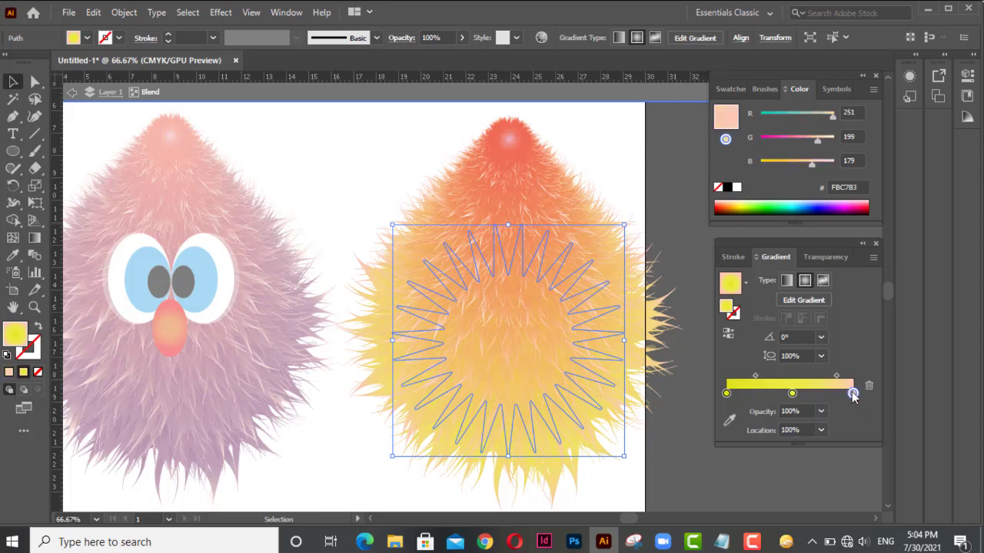
{"action": "left_click", "coordinate": [737, 188]}
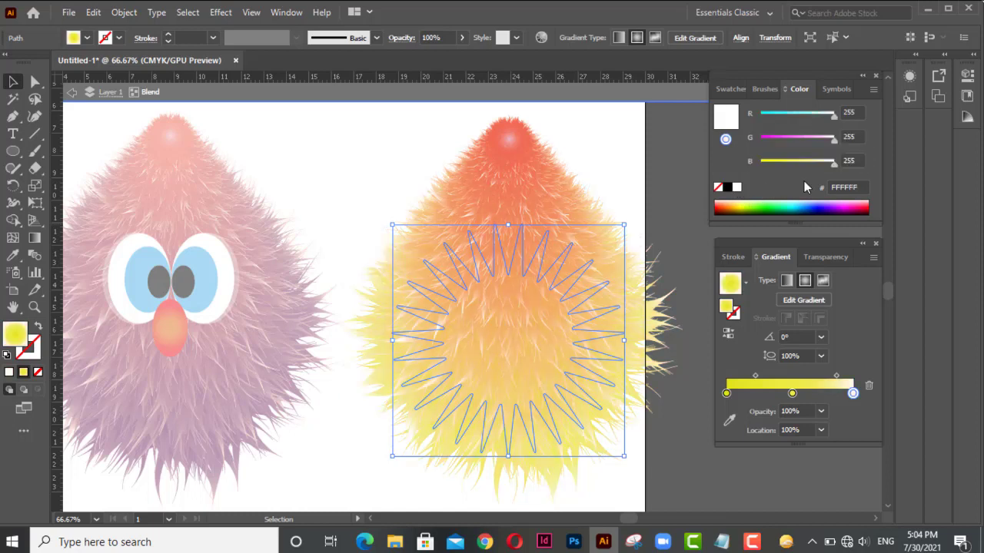
Step: Exit isolation mode, zoom out, and briefly re-isolate the yellow creature blend before leaving again
{"action": "double_click", "coordinate": [680, 203]}
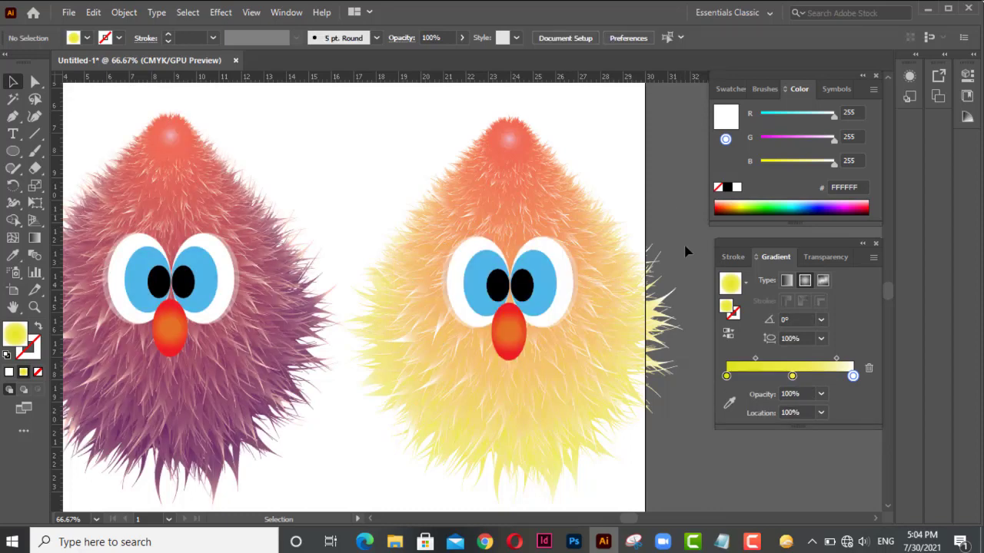
{"action": "scroll", "coordinate": [428, 336], "scroll_direction": "down", "scroll_amount": 2}
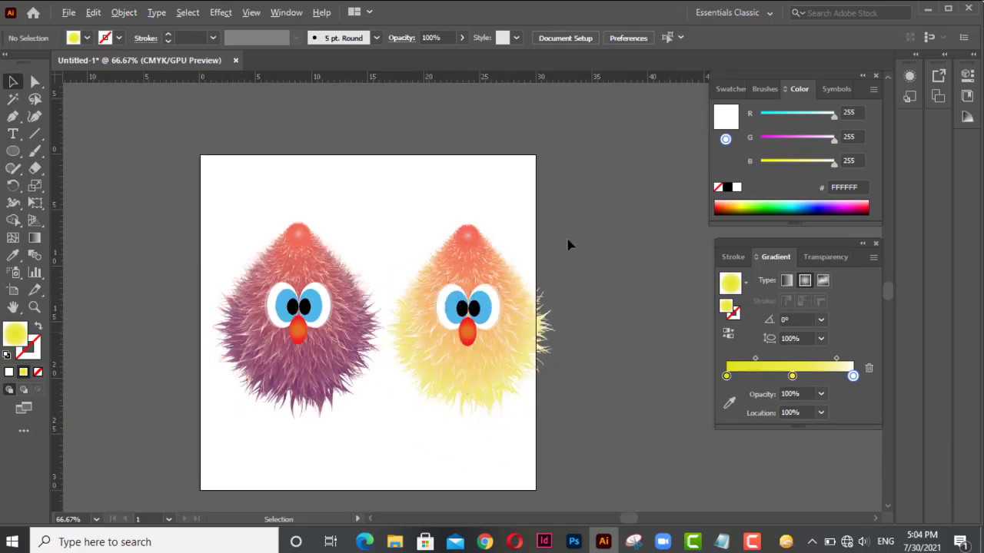
{"action": "left_click", "coordinate": [498, 374]}
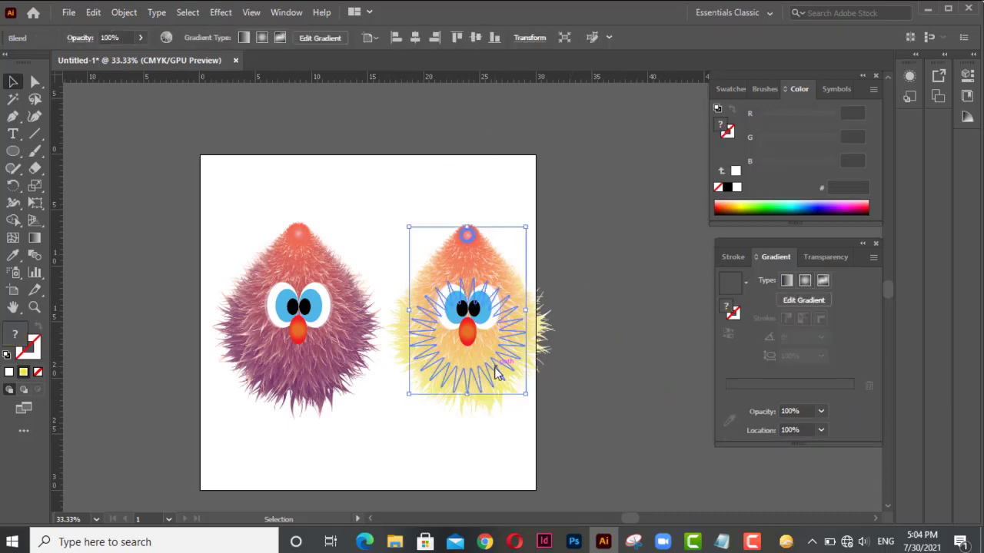
{"action": "right_click", "coordinate": [496, 369]}
{"action": "left_click", "coordinate": [555, 237]}
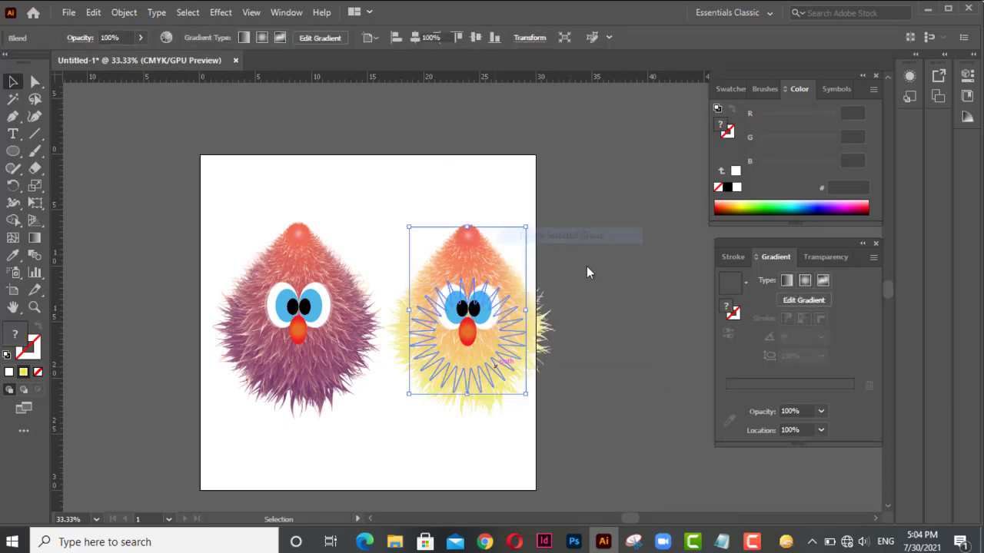
{"action": "double_click", "coordinate": [607, 288]}
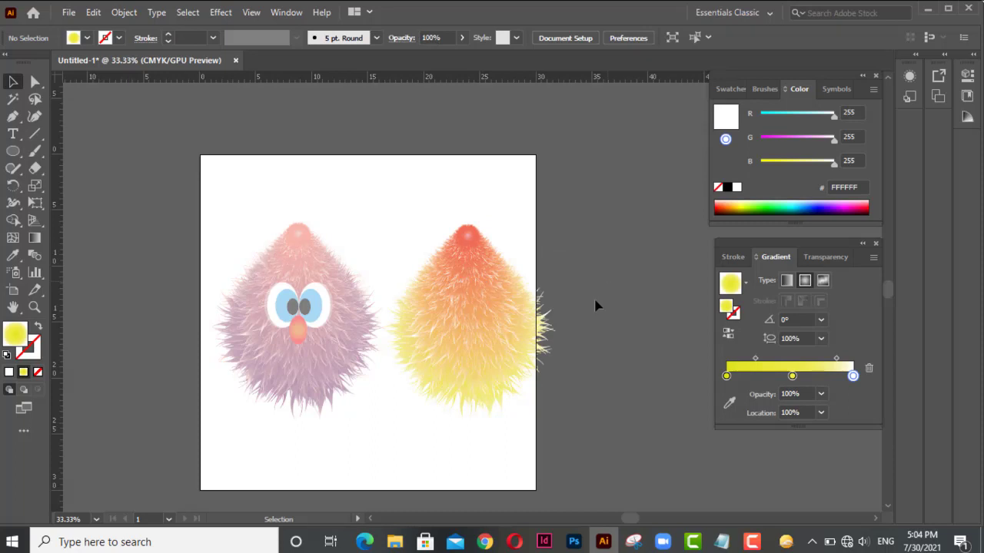
Step: Select the yellow creature blend and fill it with flat olive-green ACB900
{"action": "left_click", "coordinate": [515, 355]}
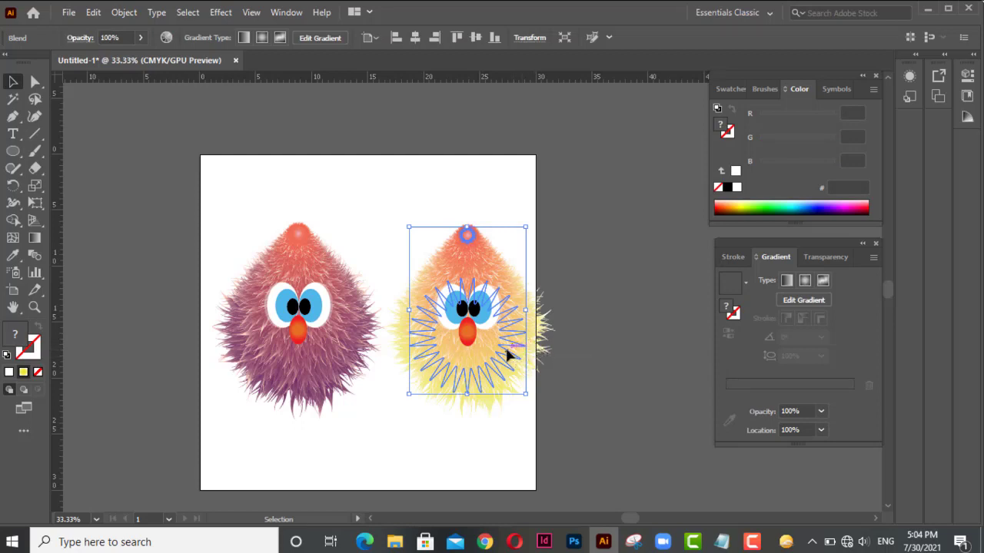
{"action": "left_click", "coordinate": [564, 341]}
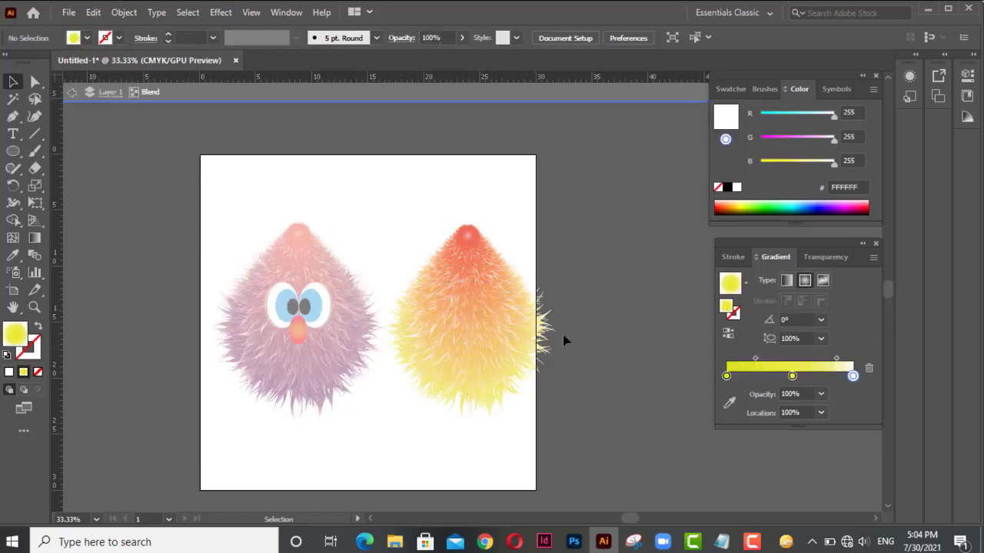
{"action": "left_click", "coordinate": [511, 354]}
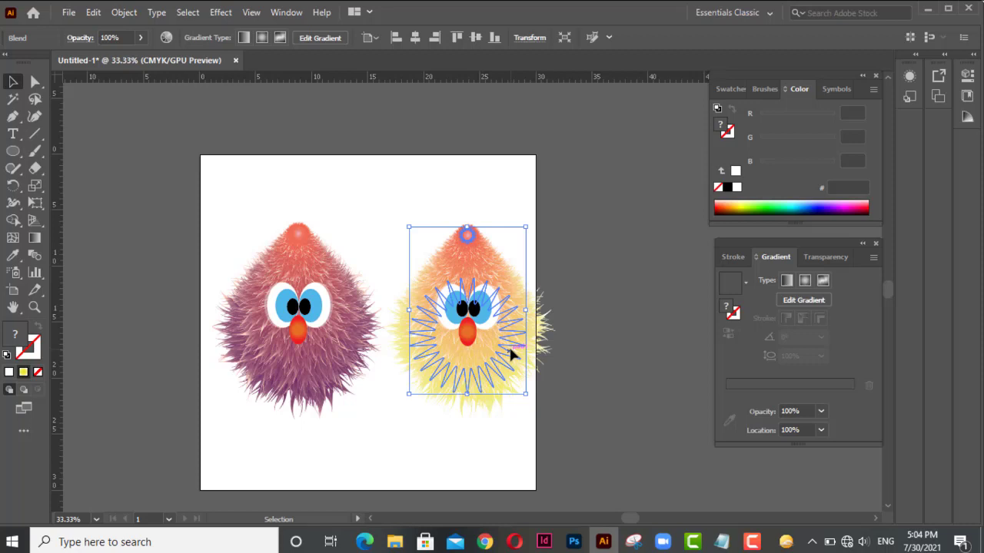
{"action": "left_click", "coordinate": [567, 276]}
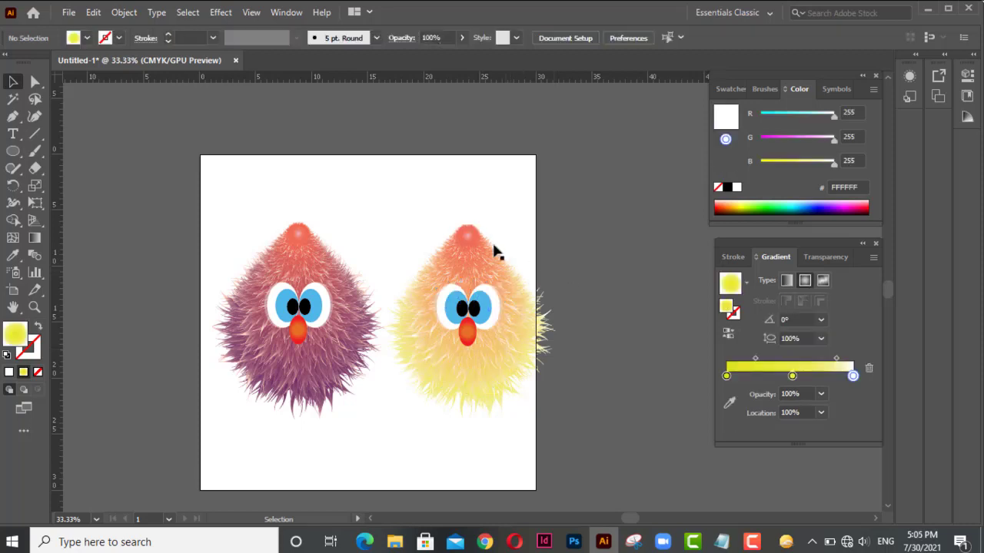
{"action": "left_click", "coordinate": [473, 238]}
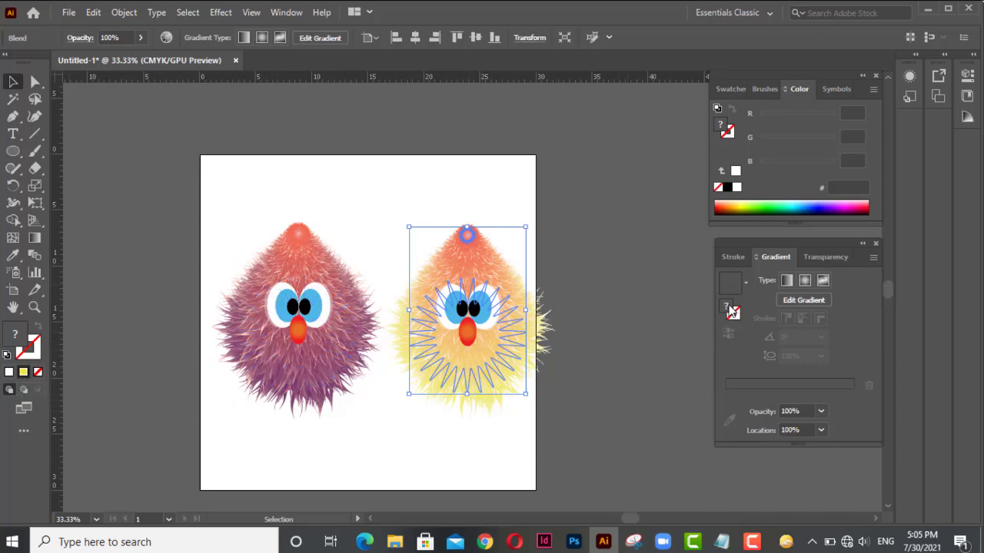
{"action": "left_click", "coordinate": [745, 203]}
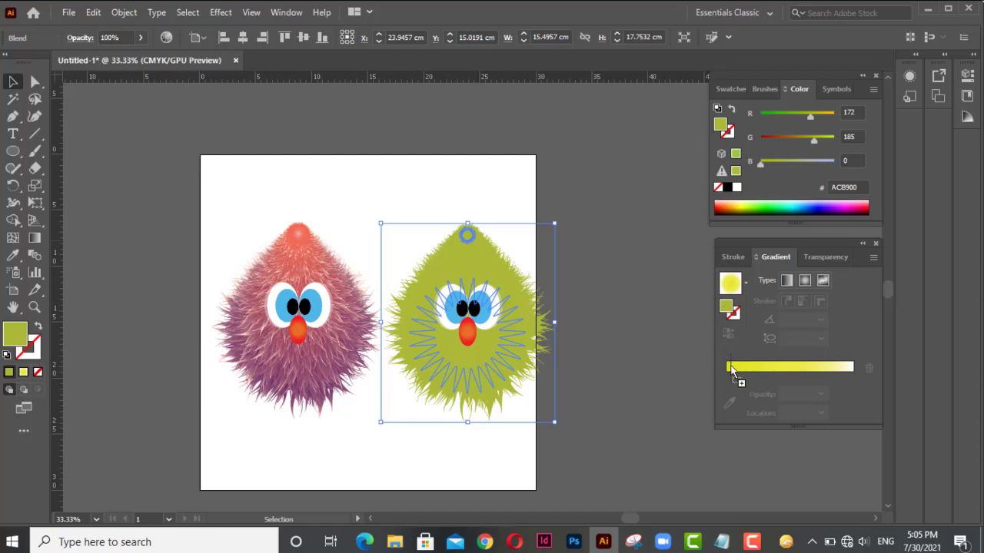
Step: Reapply the yellow gradient, drop the white stop and shift the olive ABBA37 stop near 53.91%
{"action": "left_click", "coordinate": [730, 375]}
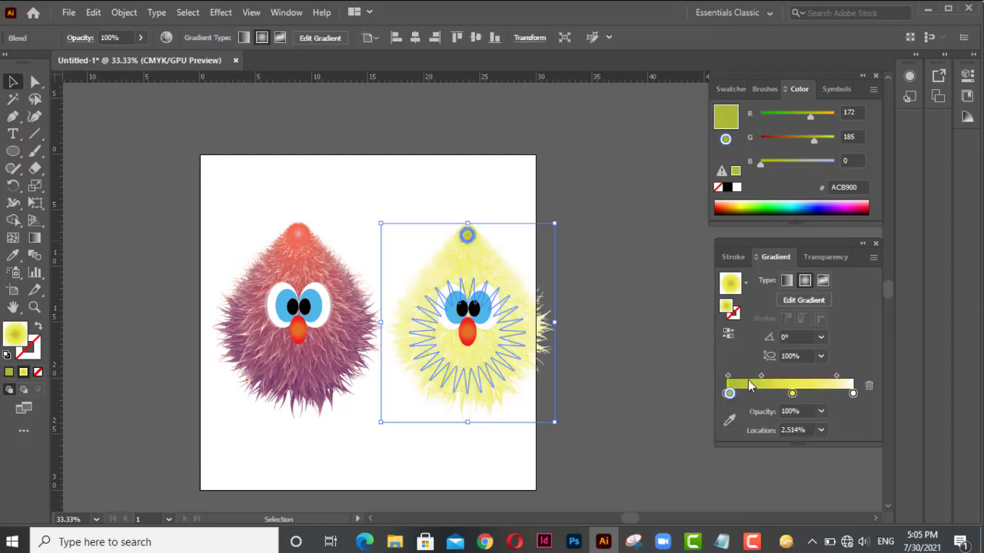
{"action": "left_click_drag", "start_coordinate": [729, 393], "coordinate": [750, 393]}
{"action": "left_click_drag", "start_coordinate": [853, 394], "coordinate": [865, 448]}
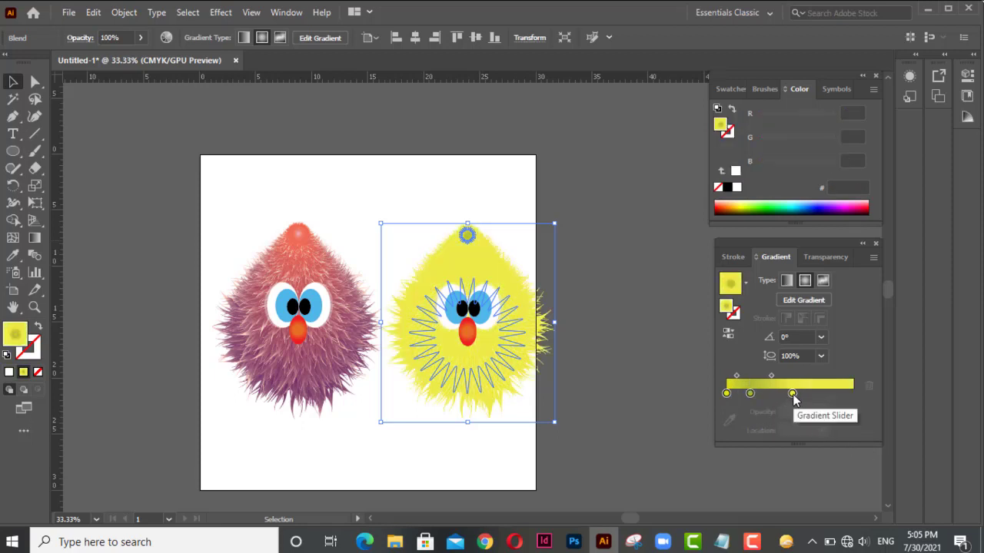
{"action": "left_click_drag", "start_coordinate": [793, 394], "coordinate": [854, 394]}
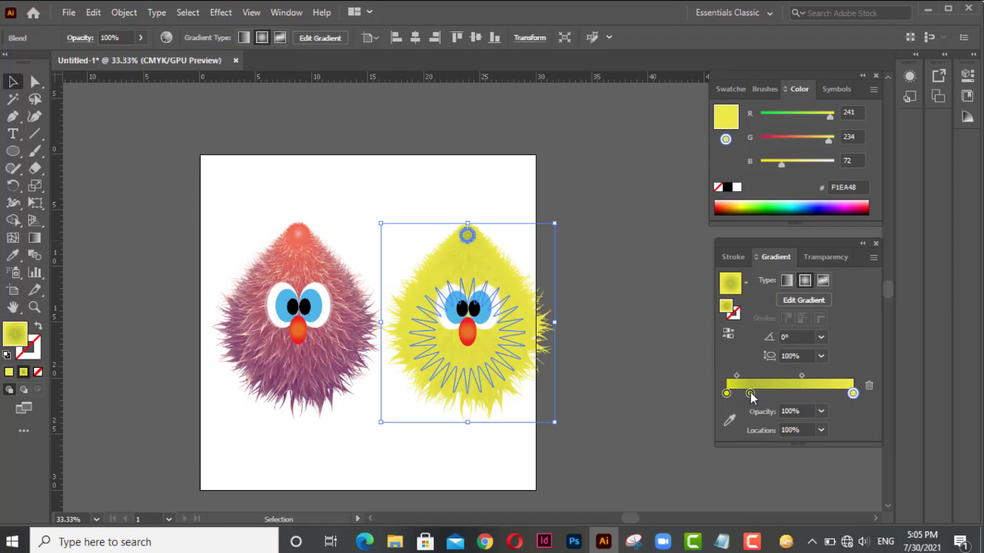
{"action": "left_click_drag", "start_coordinate": [752, 395], "coordinate": [796, 393]}
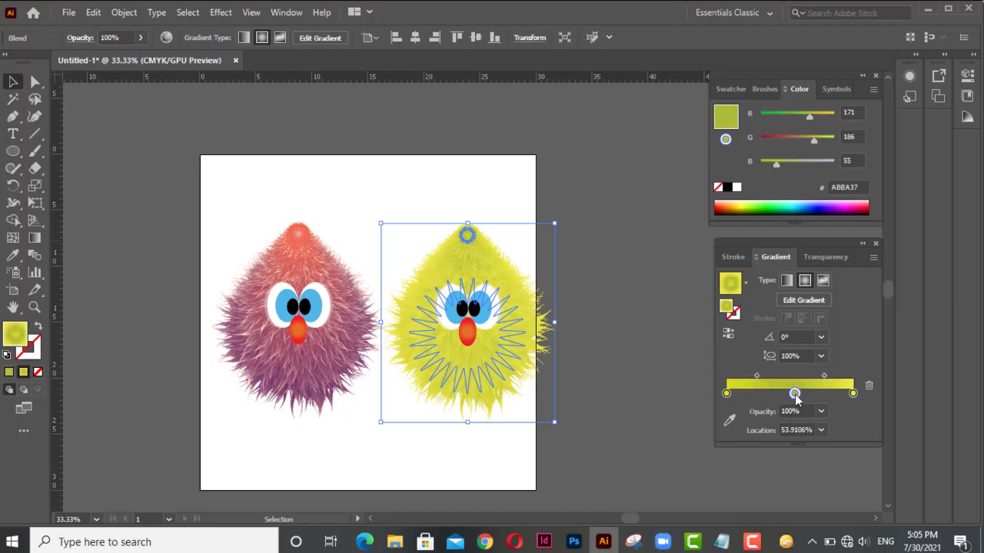
{"action": "left_click", "coordinate": [617, 318]}
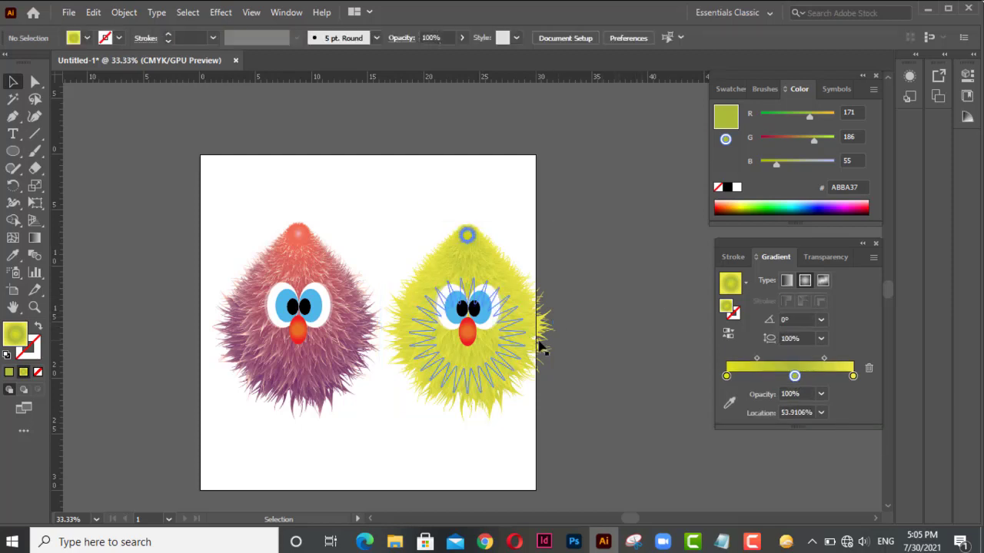
{"action": "left_click", "coordinate": [535, 343]}
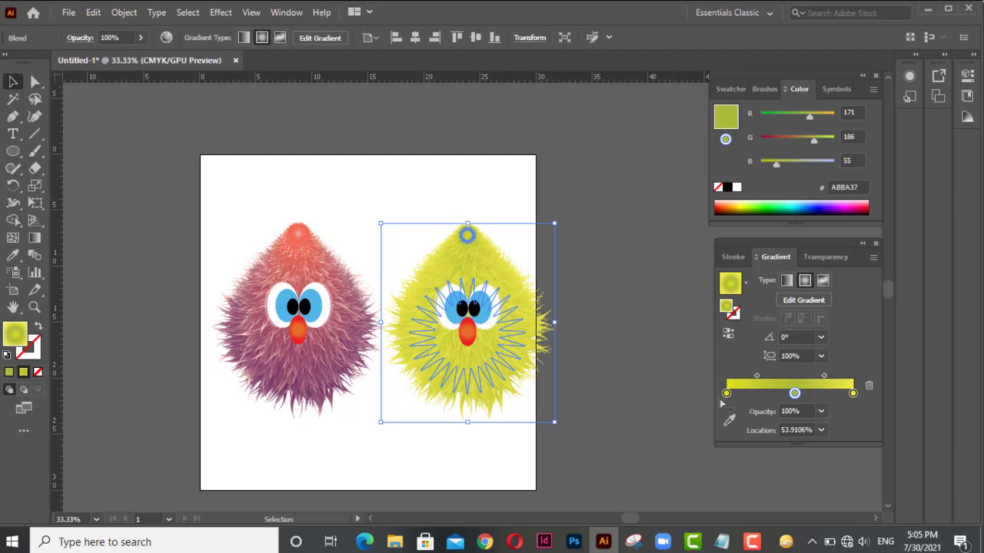
Step: Brighten the yellow creature's middle fur gradient stop to E5D537 (R 229, G 213)
{"action": "double_click", "coordinate": [796, 393]}
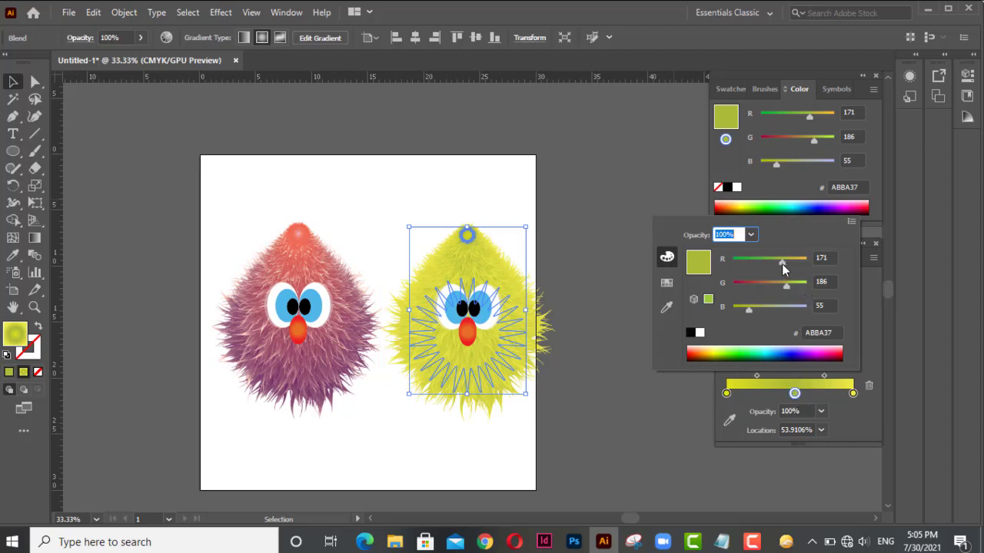
{"action": "left_click_drag", "start_coordinate": [782, 262], "coordinate": [784, 261]}
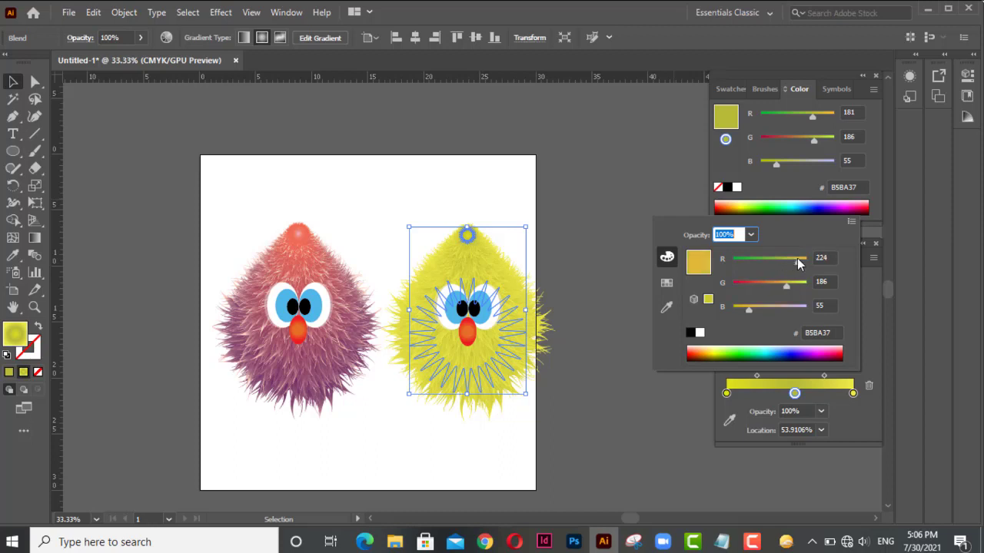
{"action": "left_click_drag", "start_coordinate": [797, 258], "coordinate": [797, 259]}
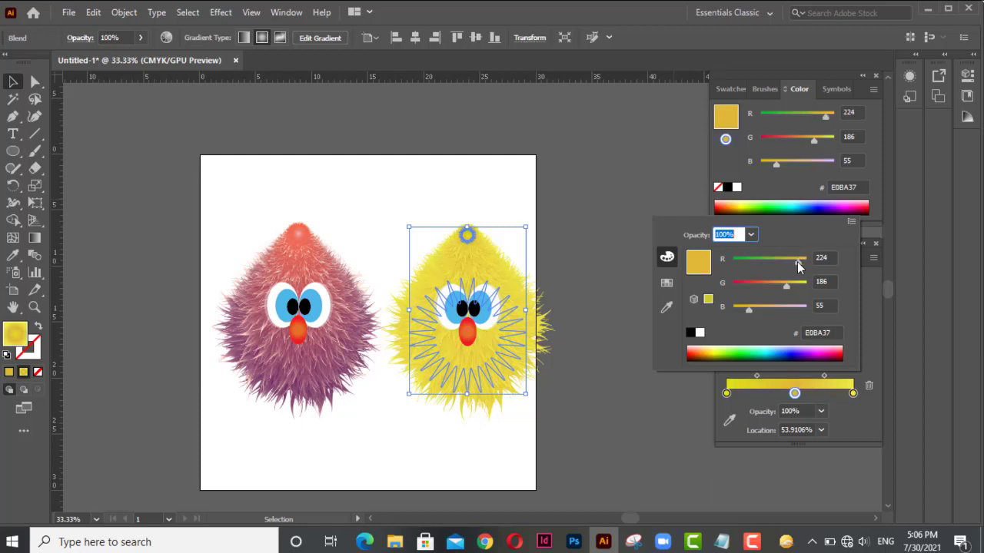
{"action": "left_click_drag", "start_coordinate": [785, 286], "coordinate": [793, 283]}
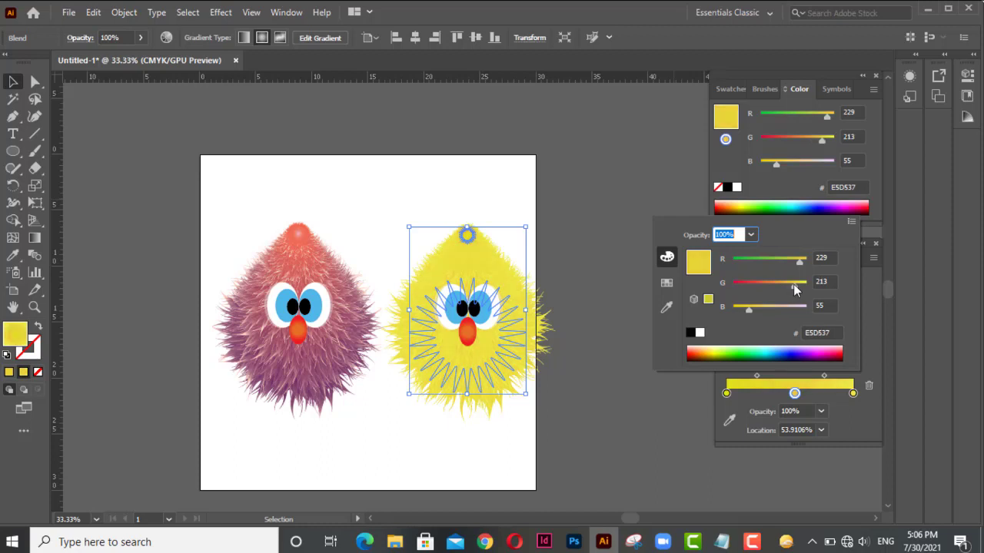
{"action": "left_click", "coordinate": [795, 393]}
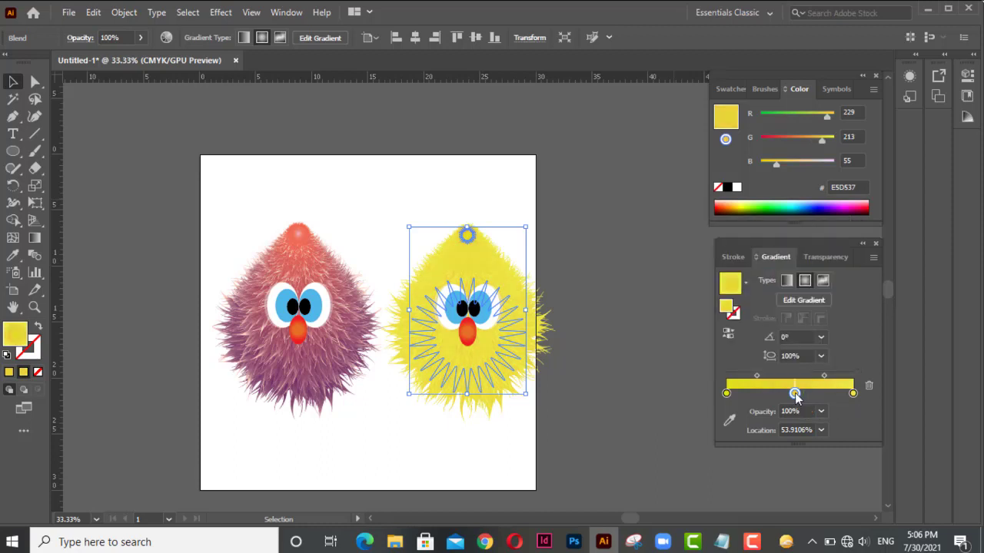
Step: Inspect the colours of the first and middle fur gradient stops without changing them
{"action": "left_click", "coordinate": [726, 393]}
{"action": "double_click", "coordinate": [726, 394]}
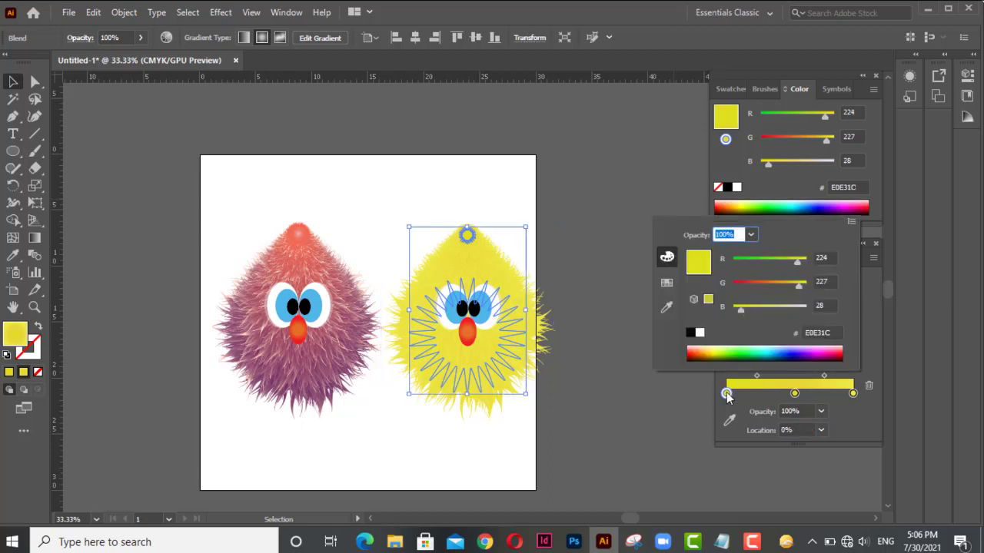
{"action": "left_click", "coordinate": [794, 394]}
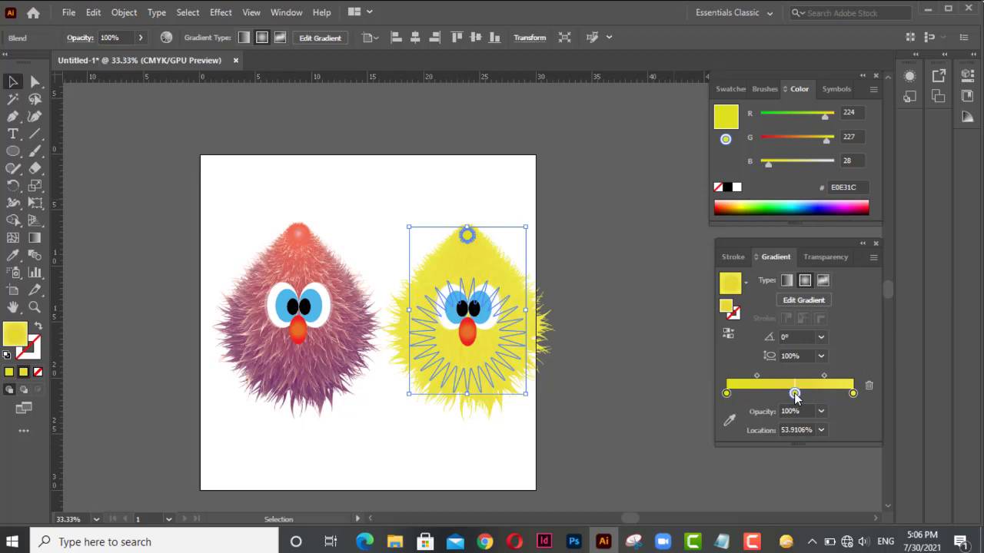
{"action": "double_click", "coordinate": [794, 393]}
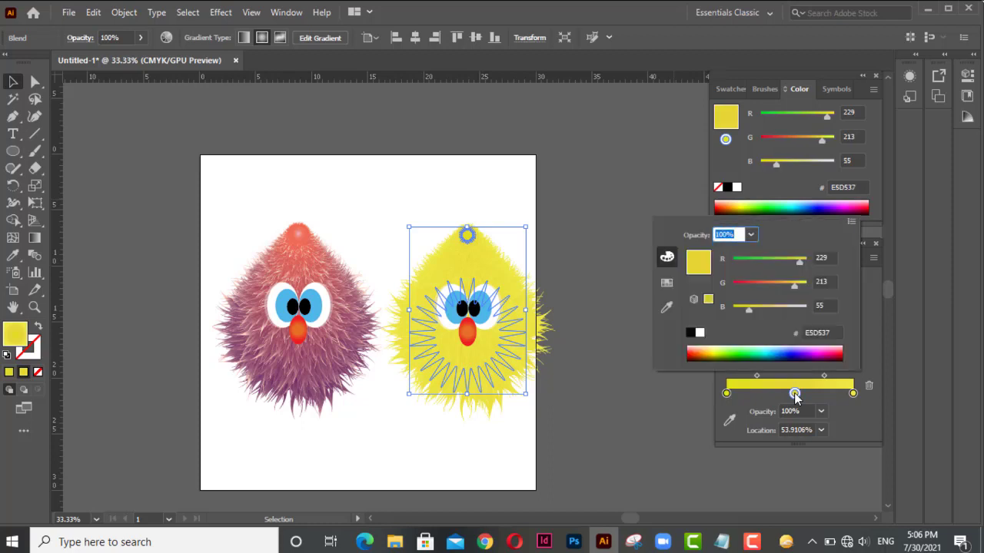
{"action": "left_click", "coordinate": [605, 366]}
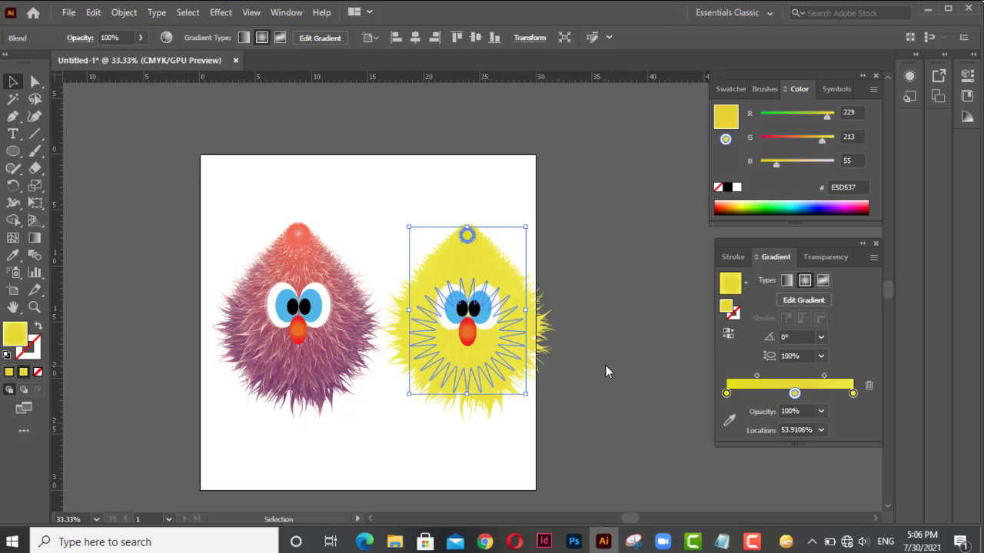
Step: Set the last fur gradient stop to DBE350 (RGB 219, 227, 80) and deselect
{"action": "left_click", "coordinate": [852, 393]}
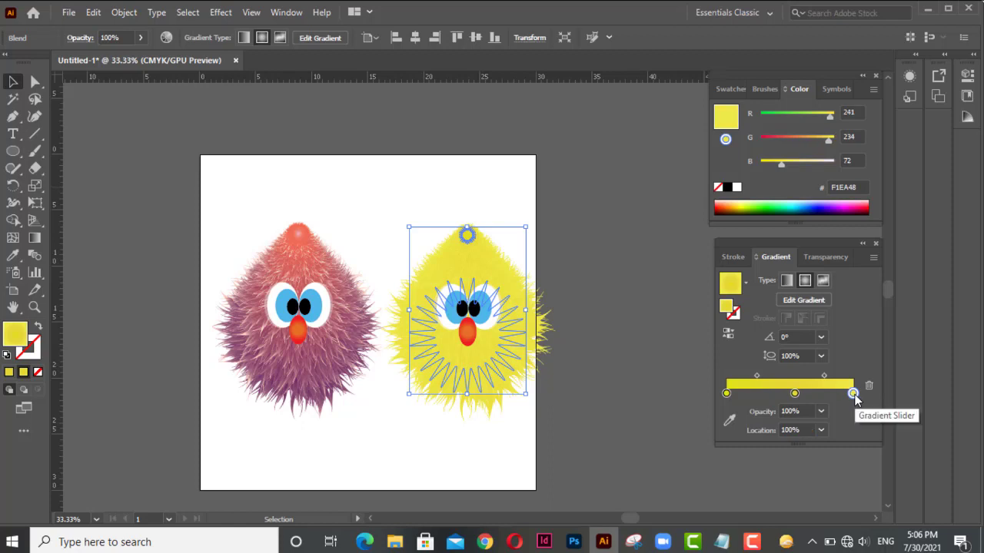
{"action": "double_click", "coordinate": [853, 394]}
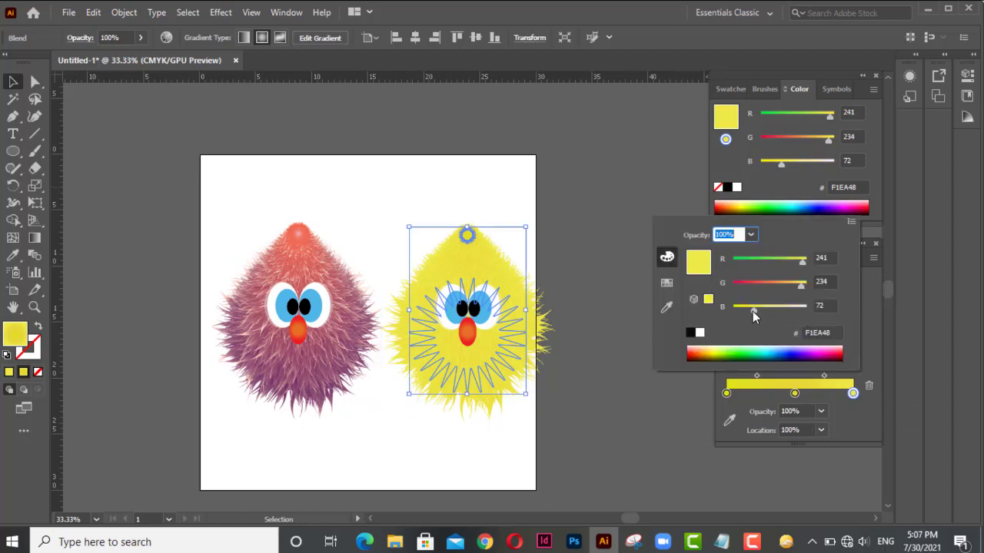
{"action": "mouse_move", "coordinate": [752, 311]}
{"action": "left_mouse_down"}
{"action": "mouse_move", "coordinate": [781, 308]}
{"action": "mouse_move", "coordinate": [767, 308]}
{"action": "left_mouse_up"}
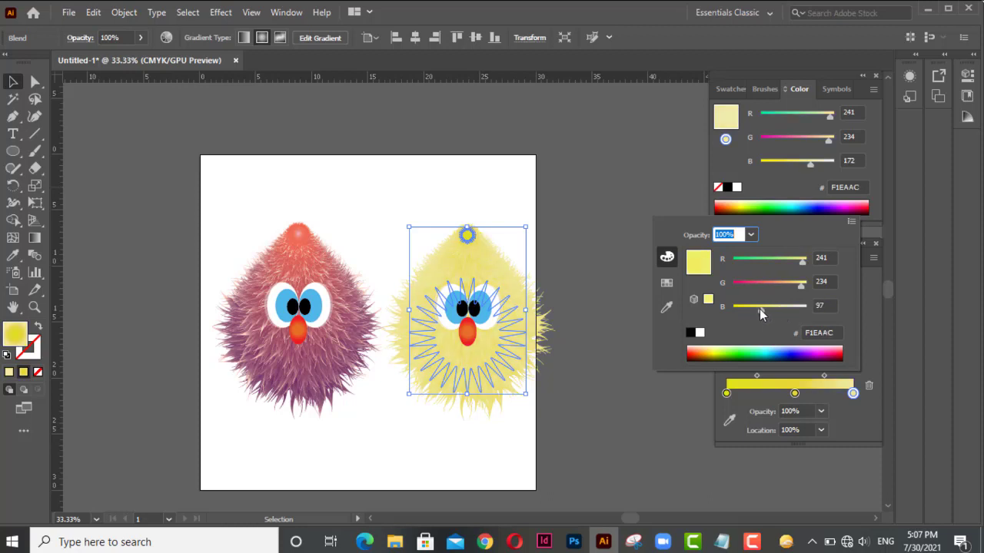
{"action": "left_click_drag", "start_coordinate": [759, 309], "coordinate": [754, 309]}
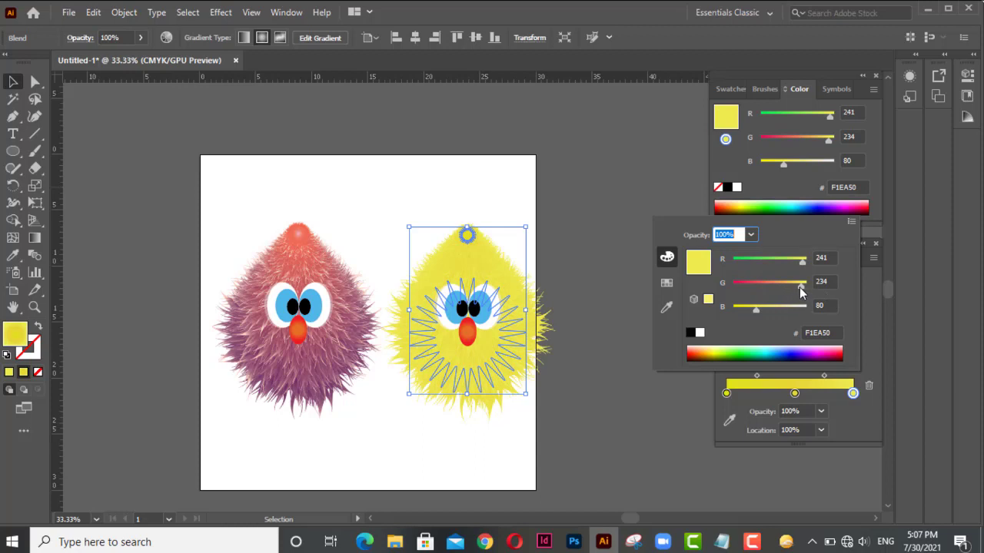
{"action": "left_click_drag", "start_coordinate": [800, 284], "coordinate": [792, 284]}
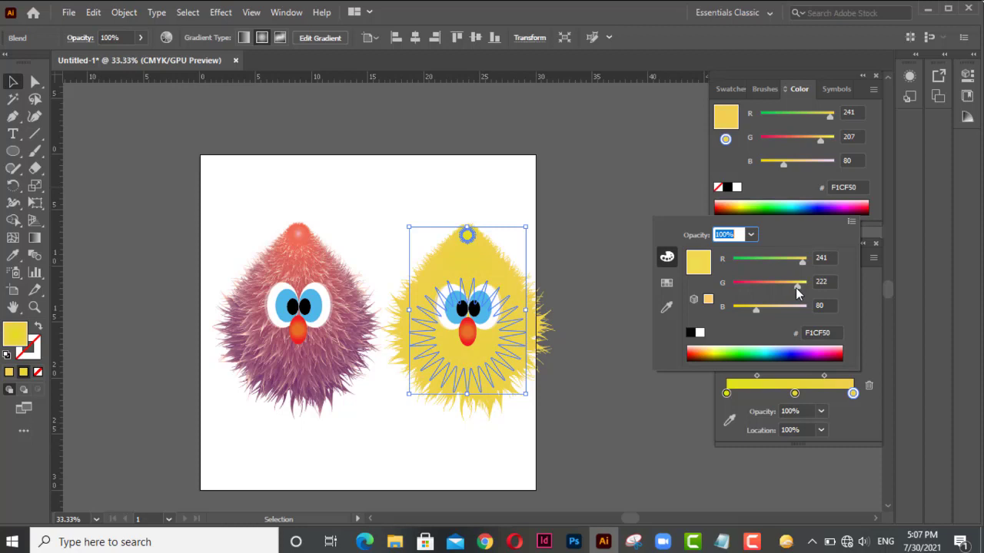
{"action": "left_click_drag", "start_coordinate": [797, 287], "coordinate": [795, 267]}
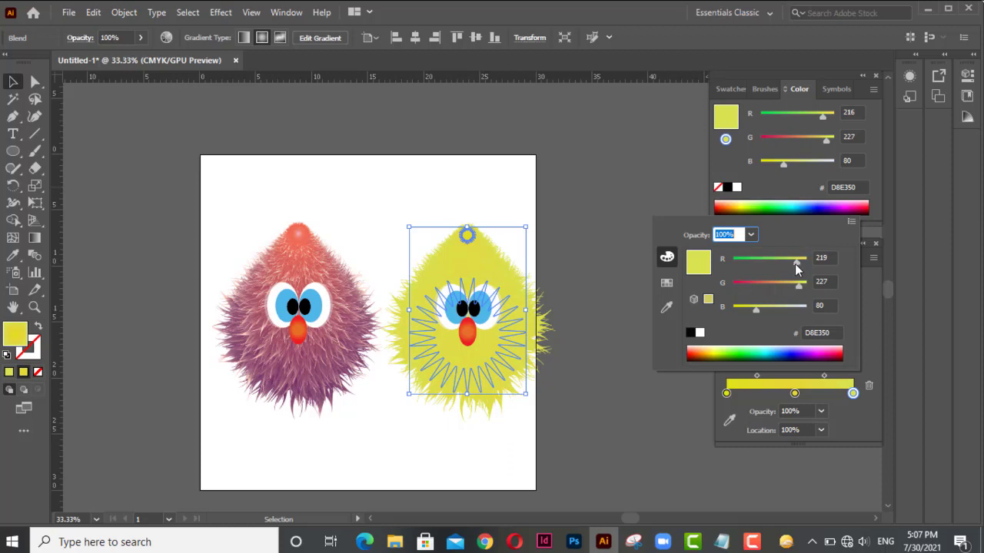
{"action": "left_click", "coordinate": [547, 265]}
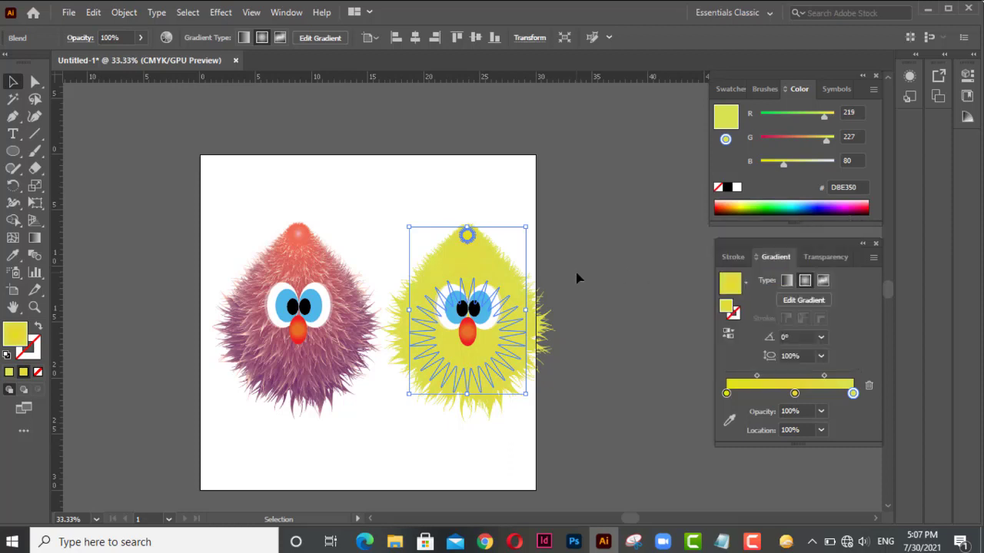
{"action": "left_click", "coordinate": [578, 278]}
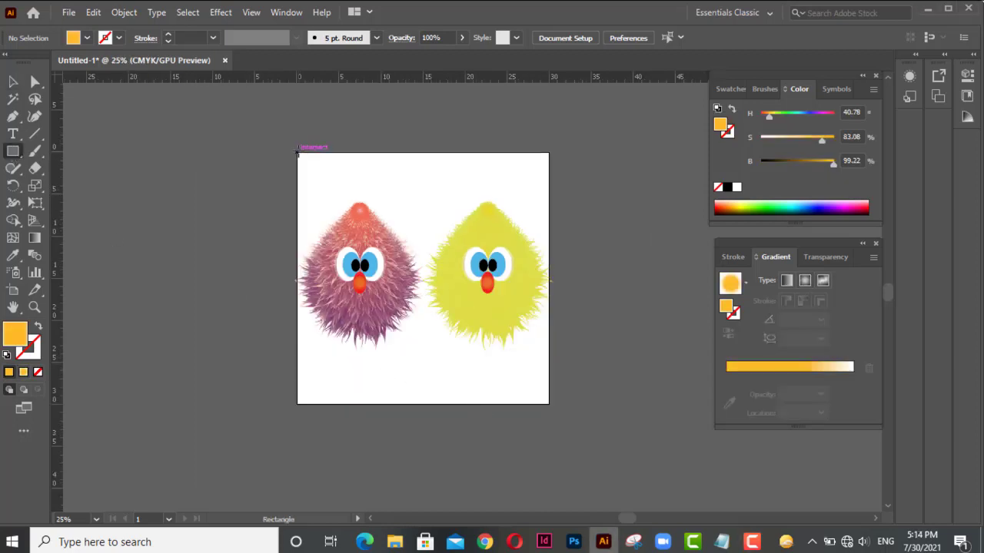
Step: Draw an artboard-sized orange square with a radial gradient, no white stop, and a pale centre
{"action": "left_click_drag", "start_coordinate": [297, 153], "coordinate": [549, 403]}
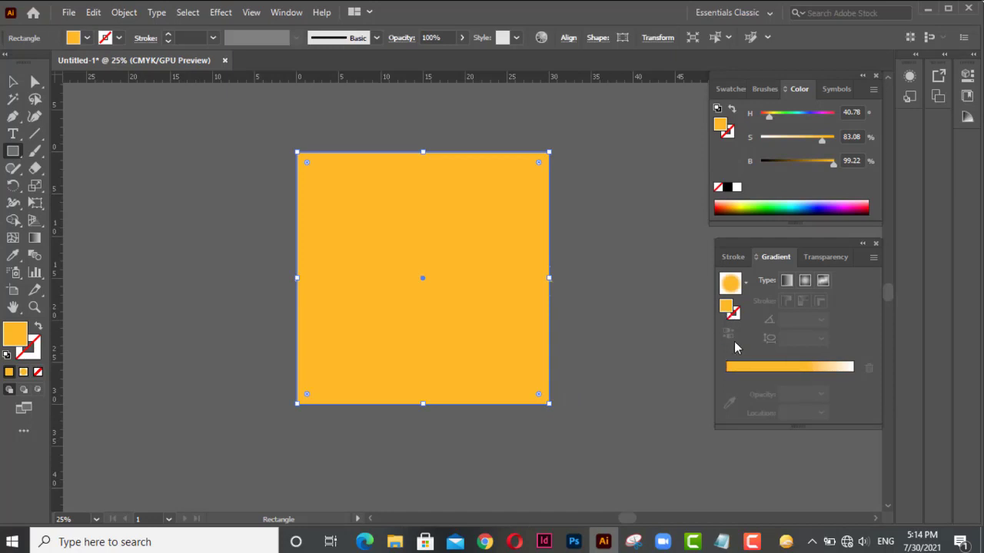
{"action": "left_click", "coordinate": [734, 375]}
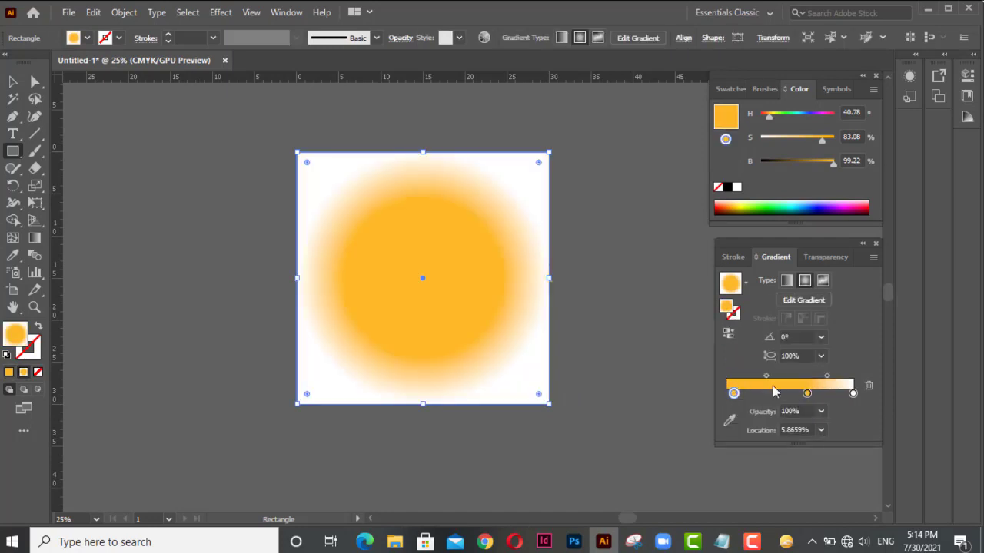
{"action": "left_click_drag", "start_coordinate": [853, 393], "coordinate": [857, 437]}
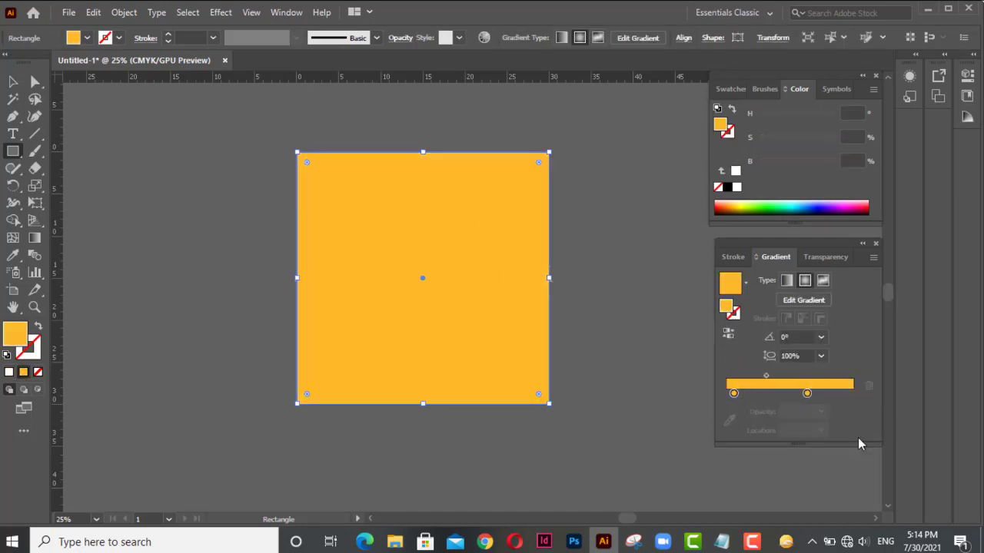
{"action": "left_click", "coordinate": [807, 394]}
{"action": "left_click", "coordinate": [786, 280]}
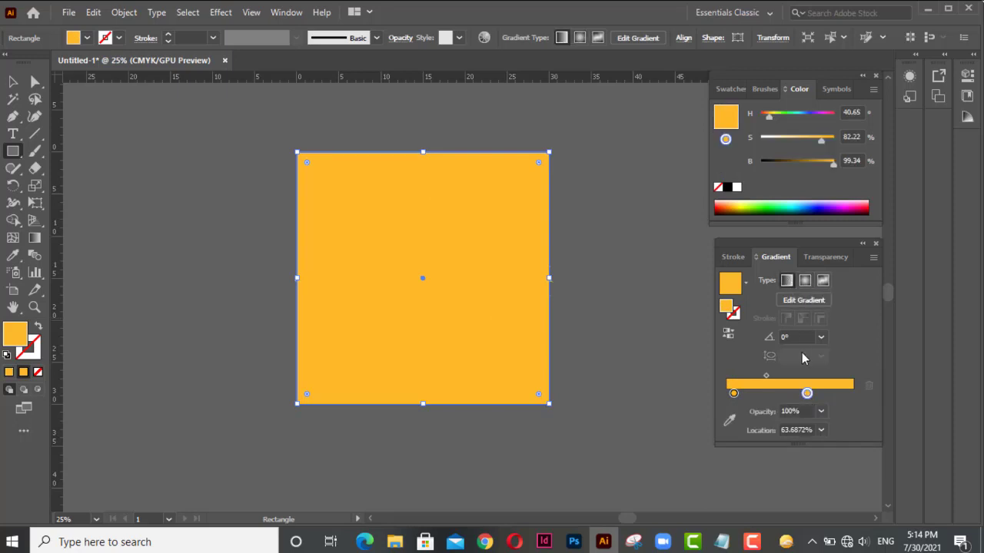
{"action": "left_click", "coordinate": [805, 280]}
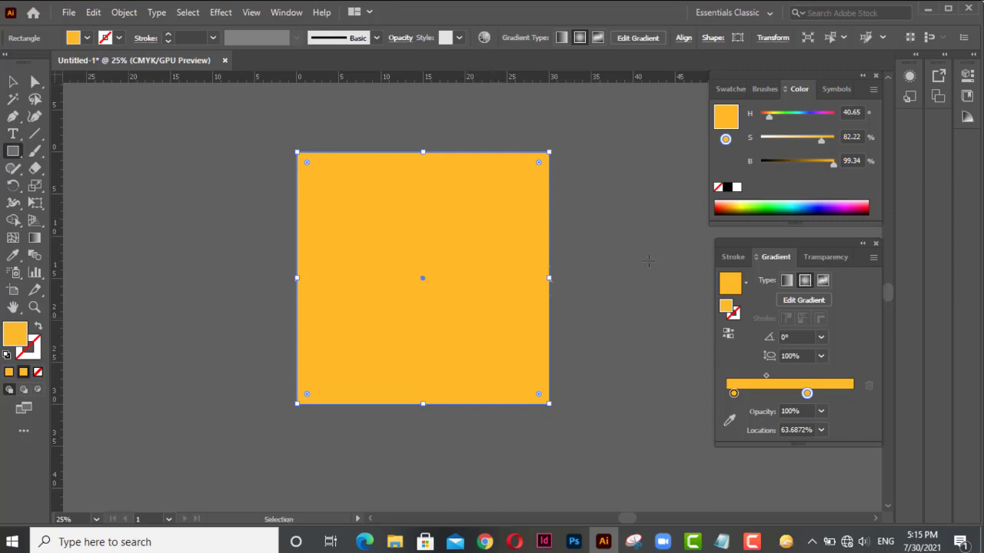
{"action": "left_click", "coordinate": [734, 393]}
{"action": "left_click_drag", "start_coordinate": [823, 143], "coordinate": [787, 147]}
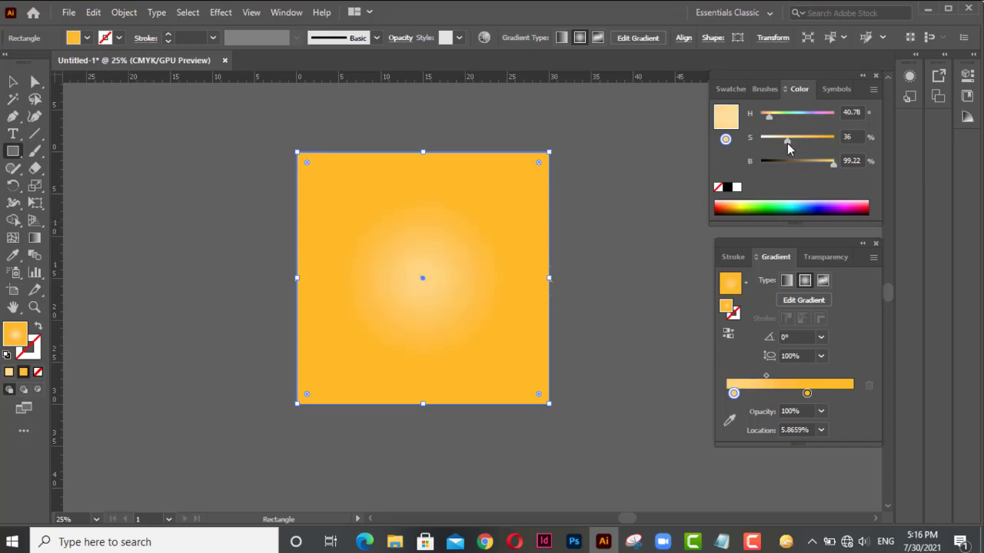
Step: Shift the background square's gradient toward deeper orange on the Recolor Artwork colour wheel
{"action": "left_click", "coordinate": [484, 39]}
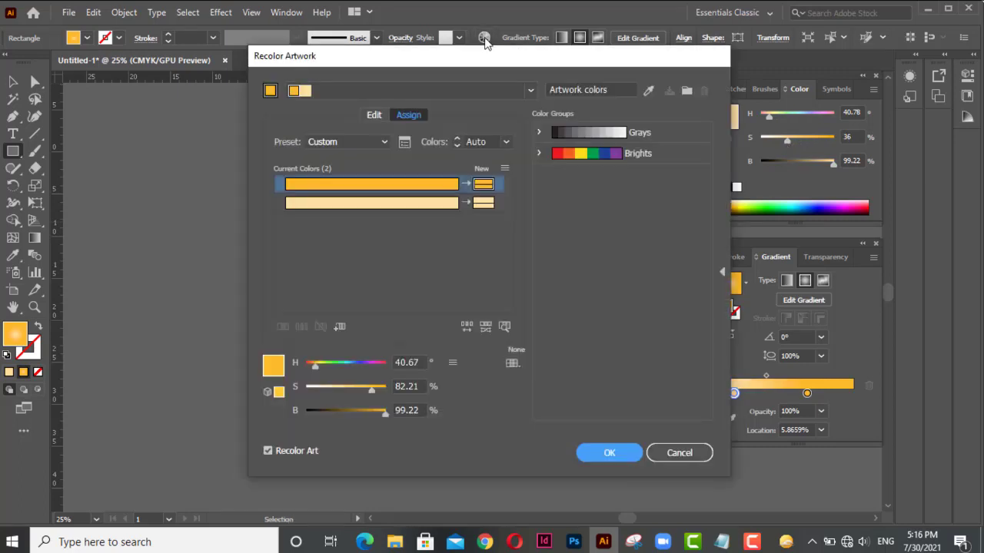
{"action": "left_click", "coordinate": [374, 115]}
{"action": "left_click_drag", "start_coordinate": [468, 64], "coordinate": [707, 76]}
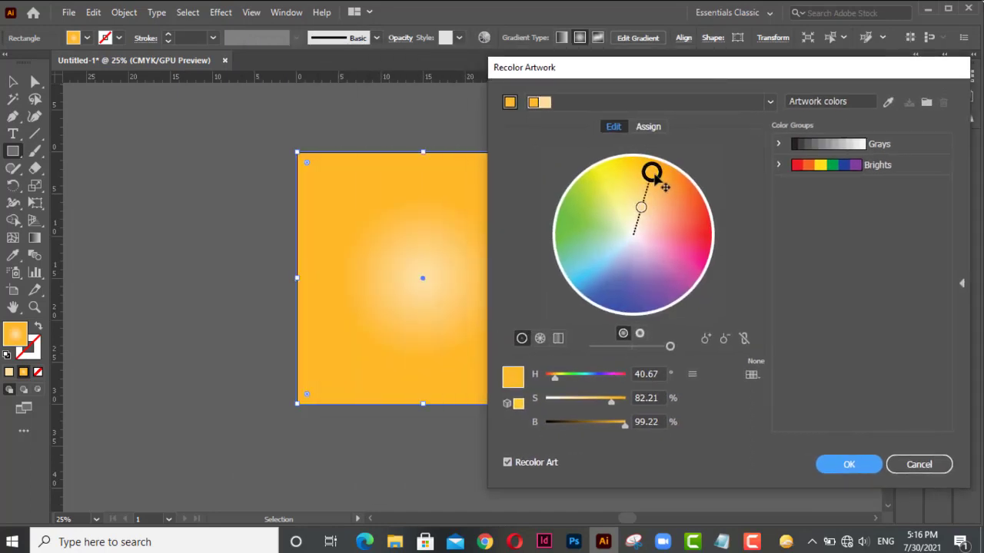
{"action": "mouse_move", "coordinate": [664, 187]}
{"action": "left_mouse_down"}
{"action": "mouse_move", "coordinate": [679, 194]}
{"action": "mouse_move", "coordinate": [650, 215]}
{"action": "mouse_move", "coordinate": [654, 203]}
{"action": "mouse_move", "coordinate": [655, 214]}
{"action": "left_mouse_up"}
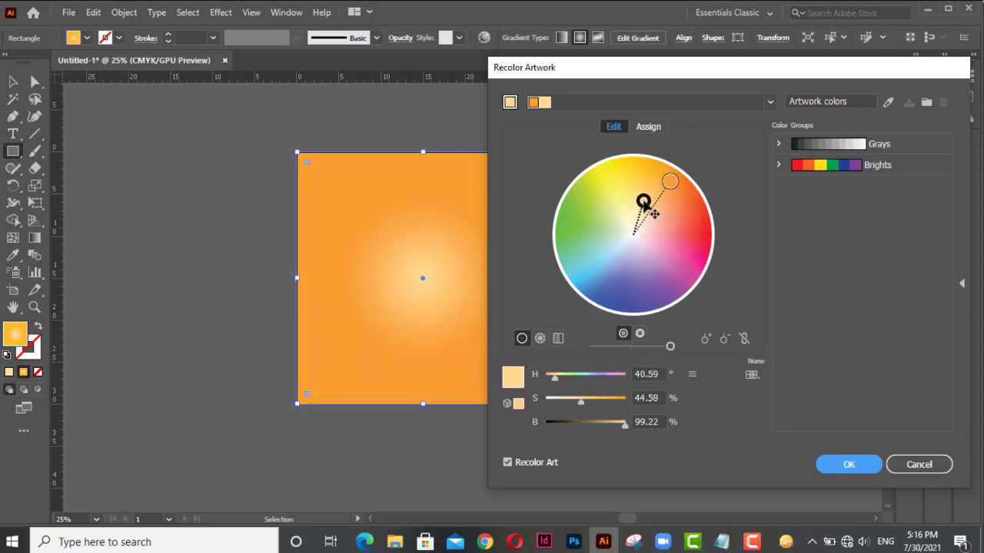
{"action": "left_click", "coordinate": [849, 464]}
Step: Send the orange background square behind both creatures
{"action": "right_click", "coordinate": [422, 218]}
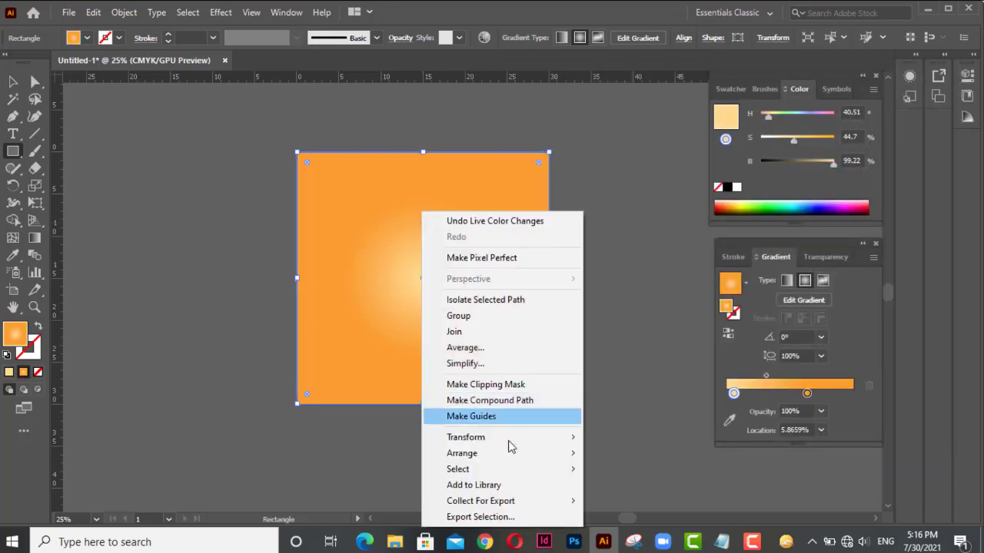
{"action": "mouse_move", "coordinate": [462, 453]}
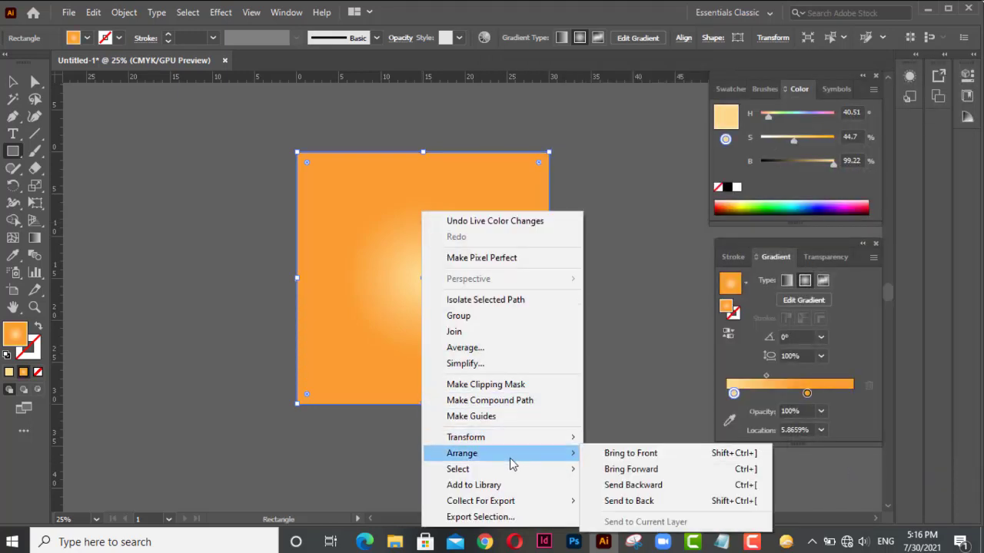
{"action": "left_click", "coordinate": [638, 501]}
{"action": "key", "text": "v"}
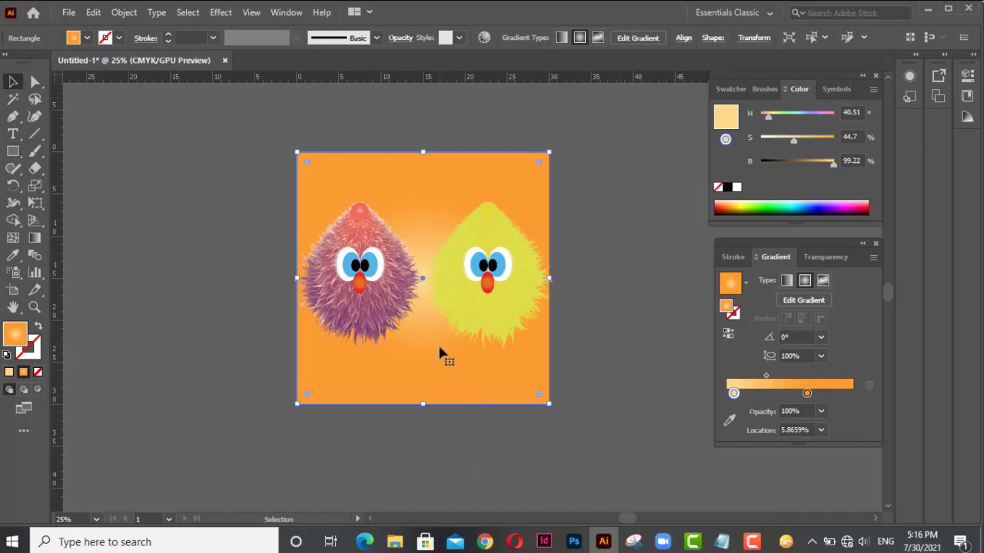
Step: Darken the background gradient's outer orange stop to brightness 88
{"action": "double_click", "coordinate": [806, 394]}
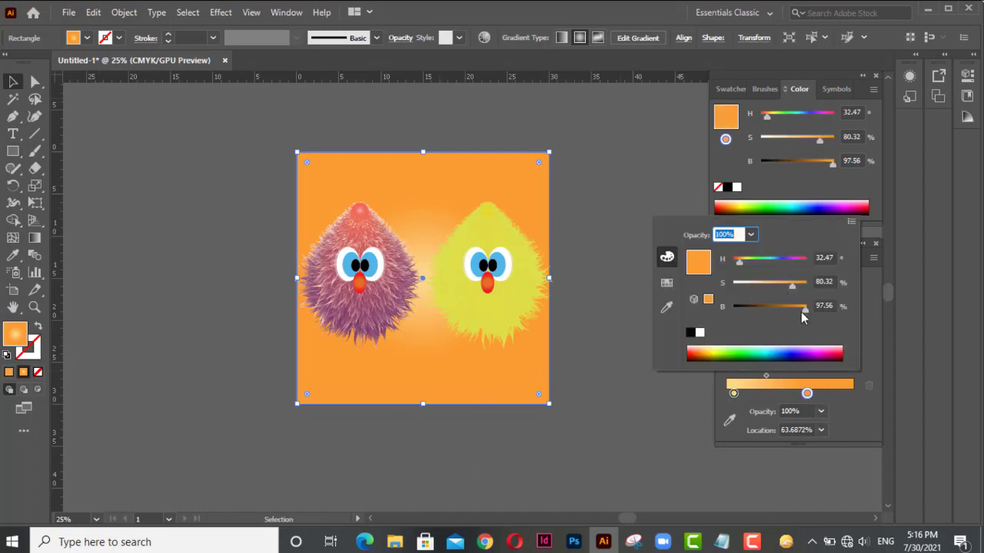
{"action": "left_click_drag", "start_coordinate": [801, 312], "coordinate": [798, 311]}
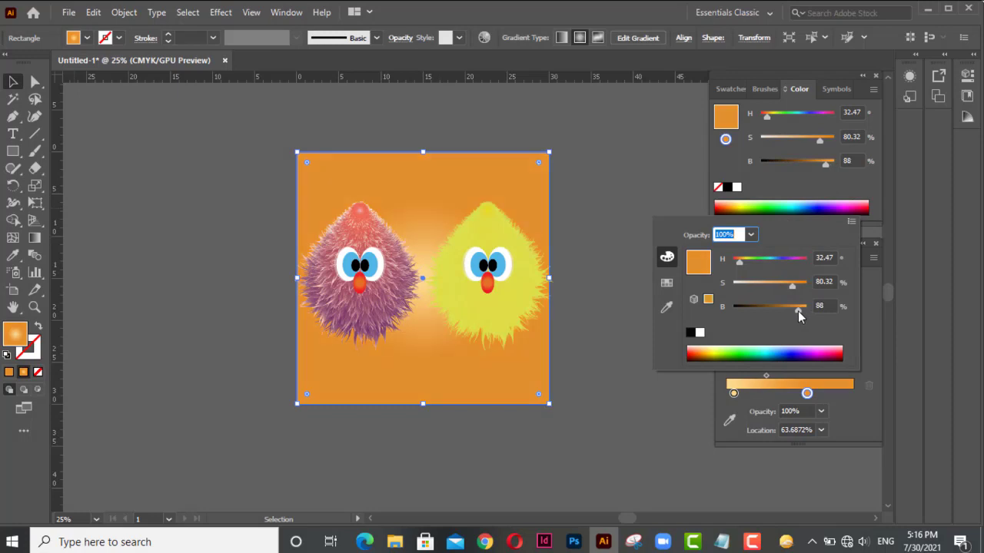
{"action": "left_click", "coordinate": [851, 222]}
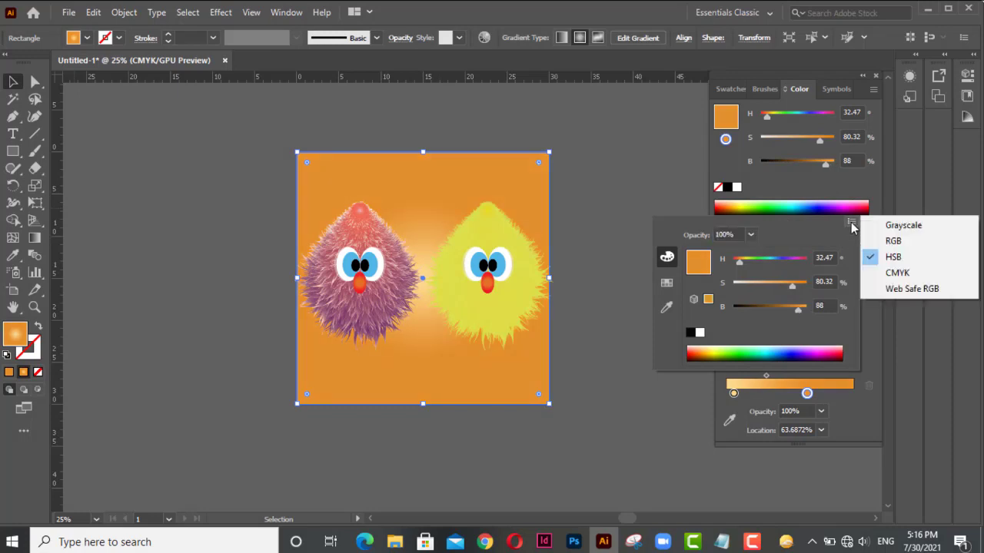
{"action": "left_click", "coordinate": [646, 446]}
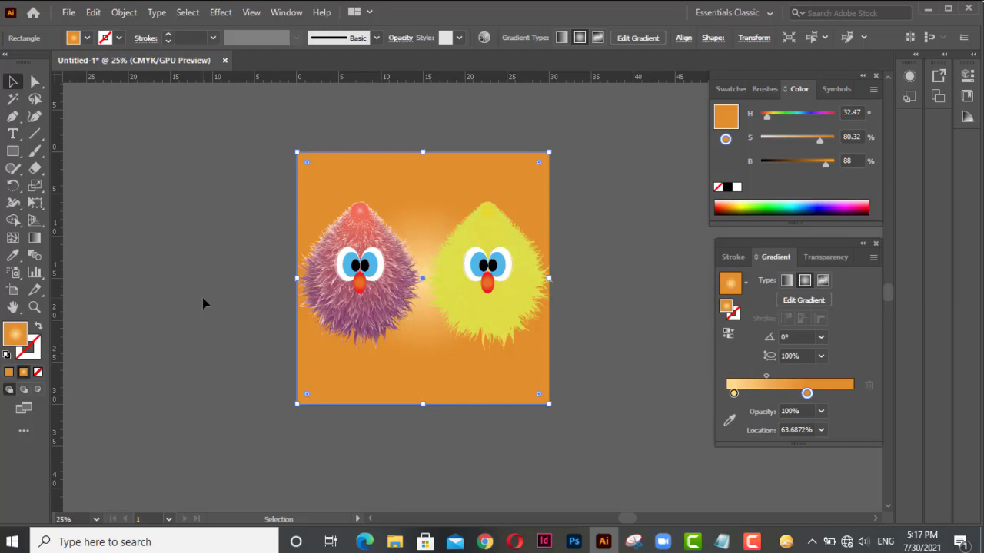
Step: Draw a flat oval on the pasteboard left of the artboard
{"action": "left_click_drag", "start_coordinate": [13, 152], "coordinate": [61, 184]}
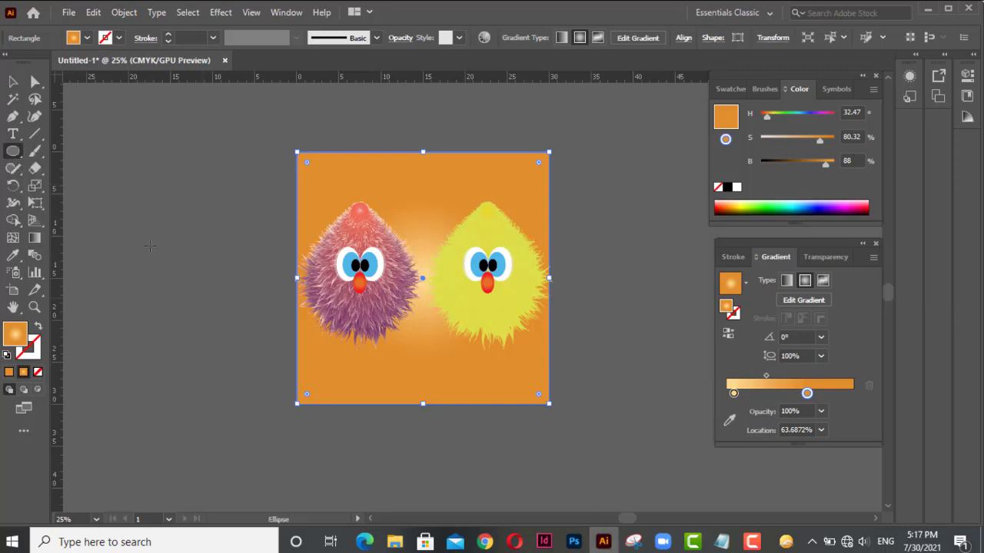
{"action": "left_click_drag", "start_coordinate": [286, 382], "coordinate": [179, 357]}
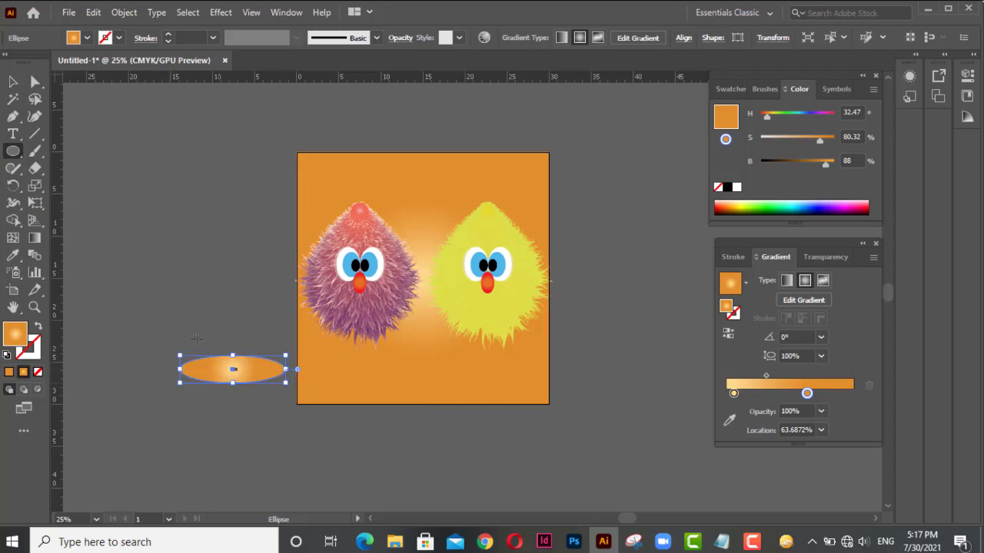
{"action": "key", "text": "v"}
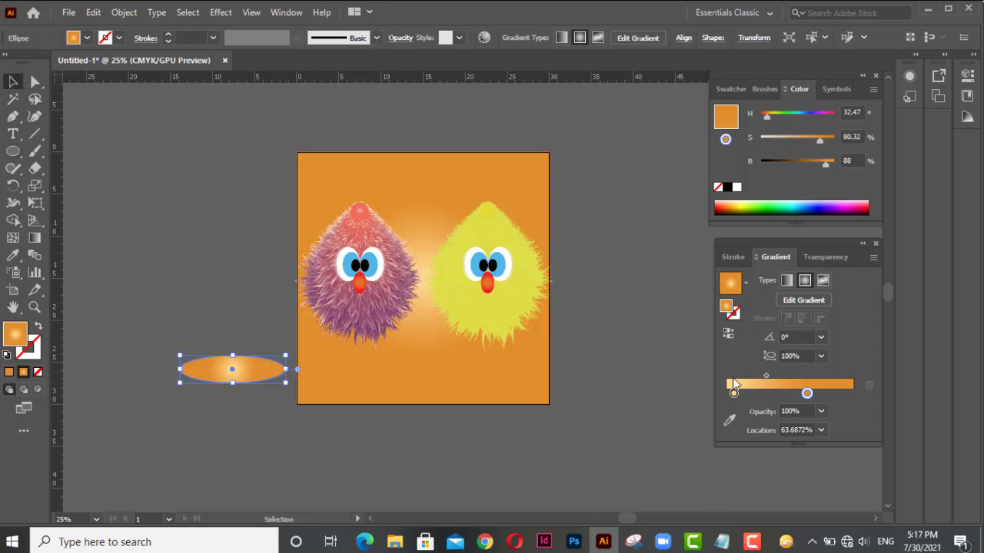
Step: Set the oval's opacity to 51%, test it on the artboard, then return it to the pasteboard
{"action": "left_click", "coordinate": [401, 38]}
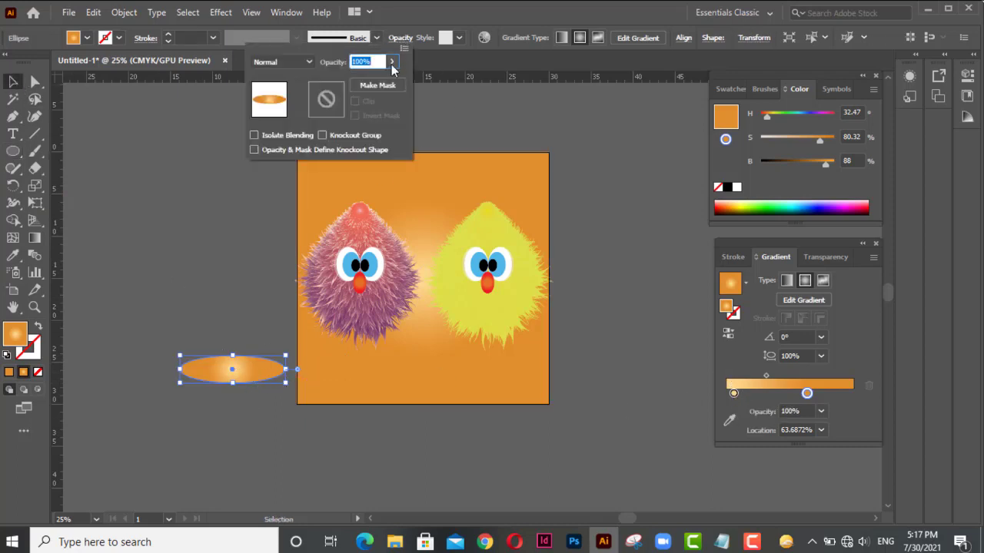
{"action": "left_click", "coordinate": [392, 61]}
{"action": "left_click_drag", "start_coordinate": [389, 80], "coordinate": [362, 80]}
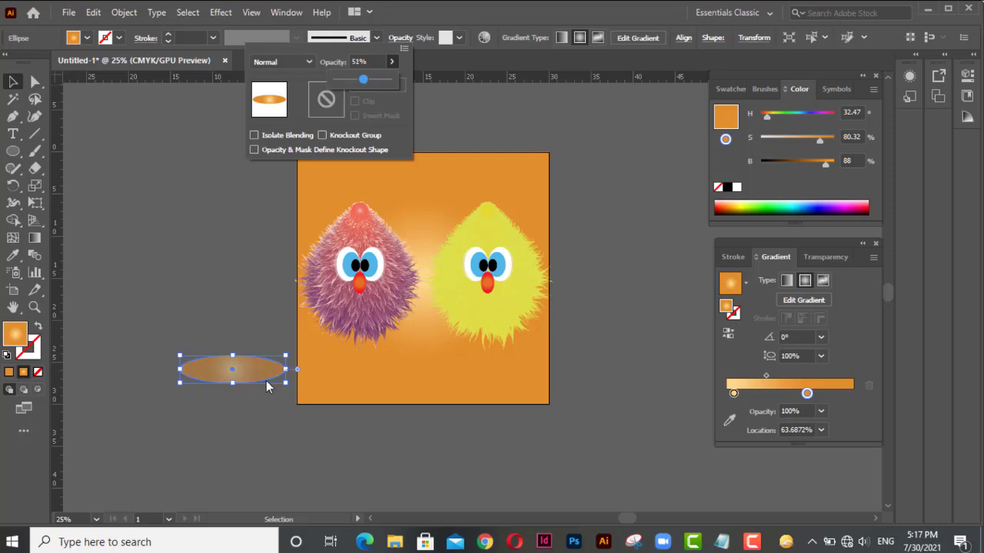
{"action": "left_click_drag", "start_coordinate": [230, 374], "coordinate": [347, 359]}
{"action": "left_click", "coordinate": [245, 343]}
{"action": "left_click", "coordinate": [357, 358]}
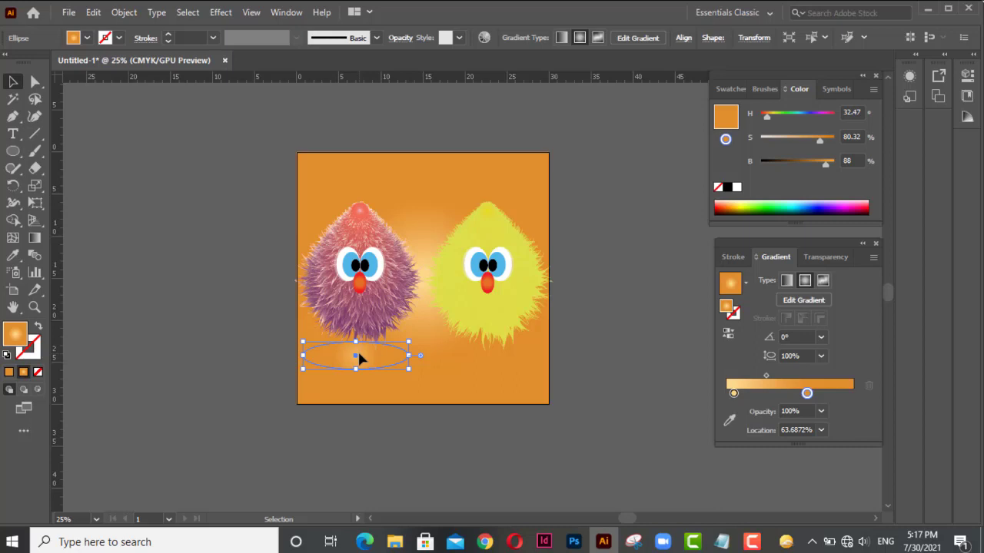
{"action": "left_click_drag", "start_coordinate": [359, 358], "coordinate": [224, 358]}
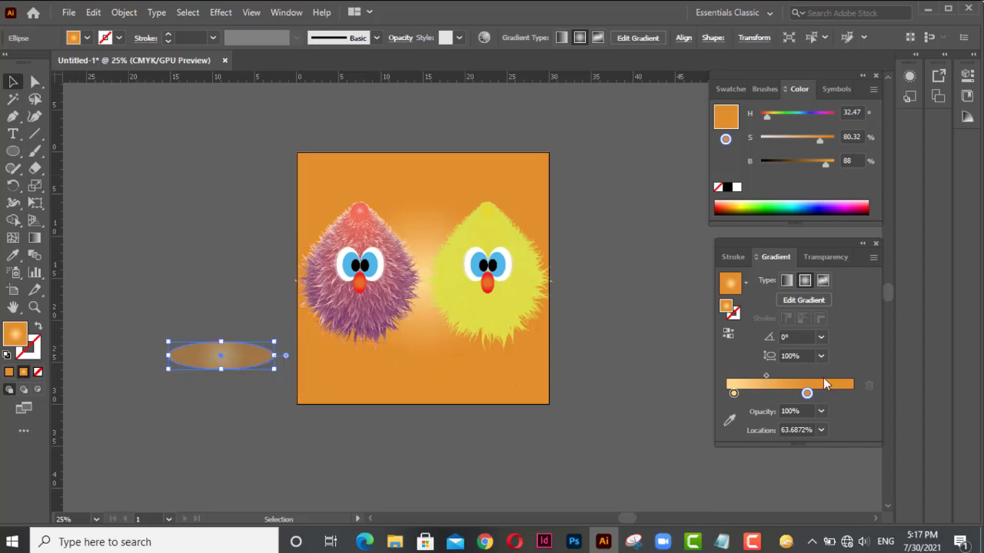
Step: Adjust the oval's radial gradient left stop to a pale peach centre fading to orange
{"action": "left_click", "coordinate": [807, 300]}
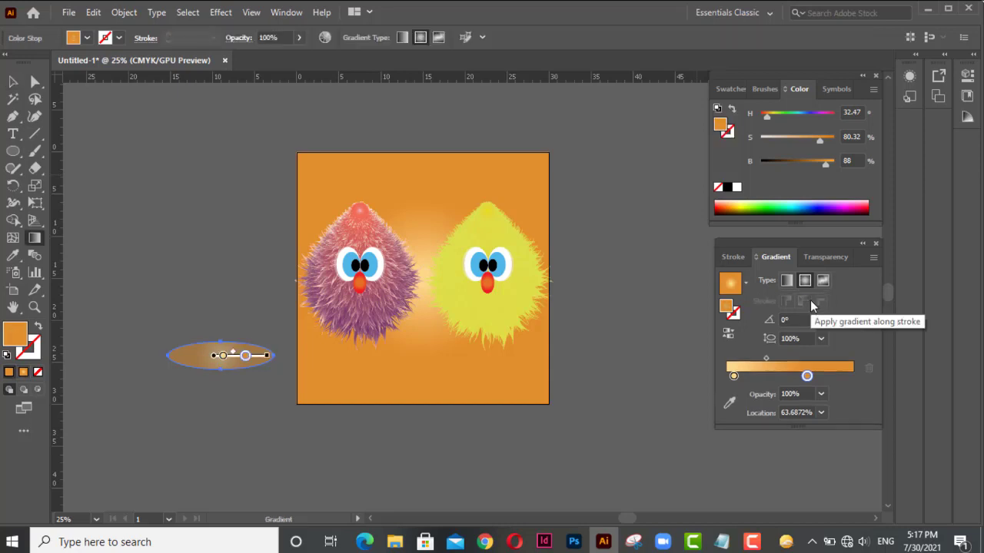
{"action": "mouse_move", "coordinate": [222, 358]}
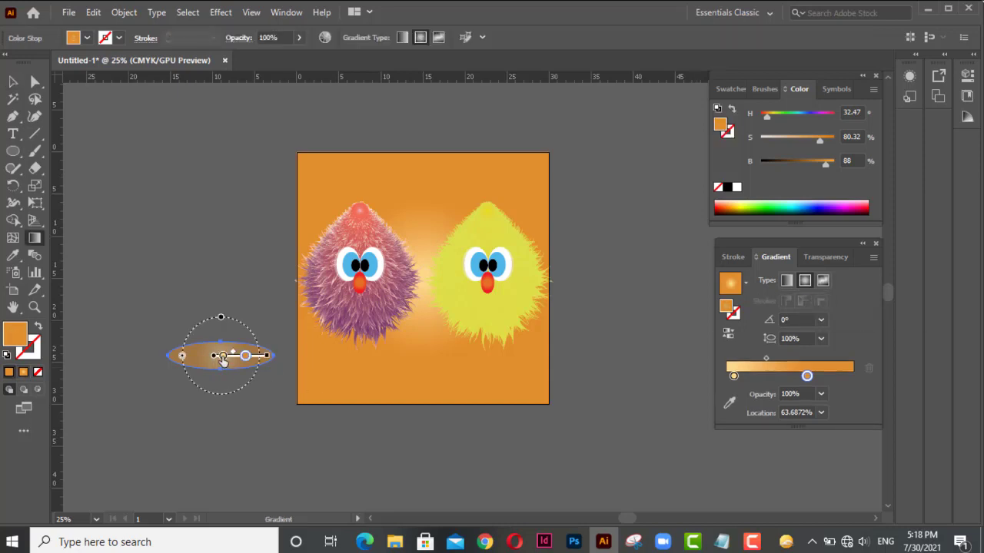
{"action": "key", "text": "v"}
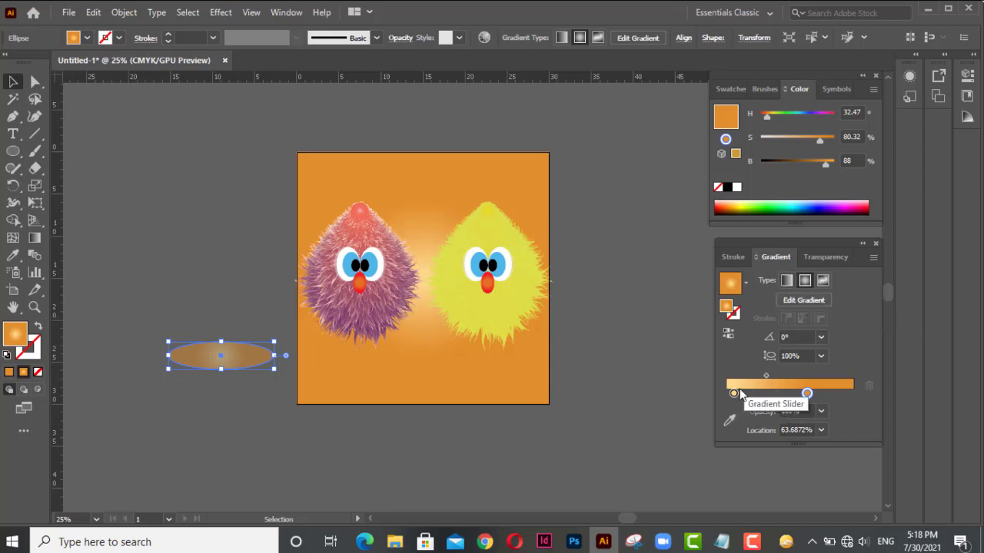
{"action": "left_click", "coordinate": [734, 393]}
{"action": "double_click", "coordinate": [734, 393]}
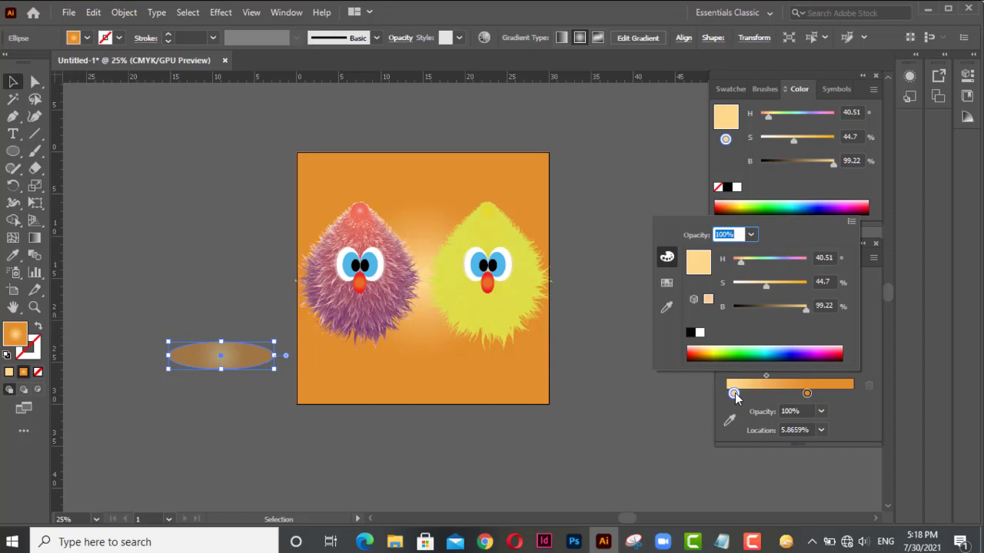
{"action": "left_click", "coordinate": [666, 283]}
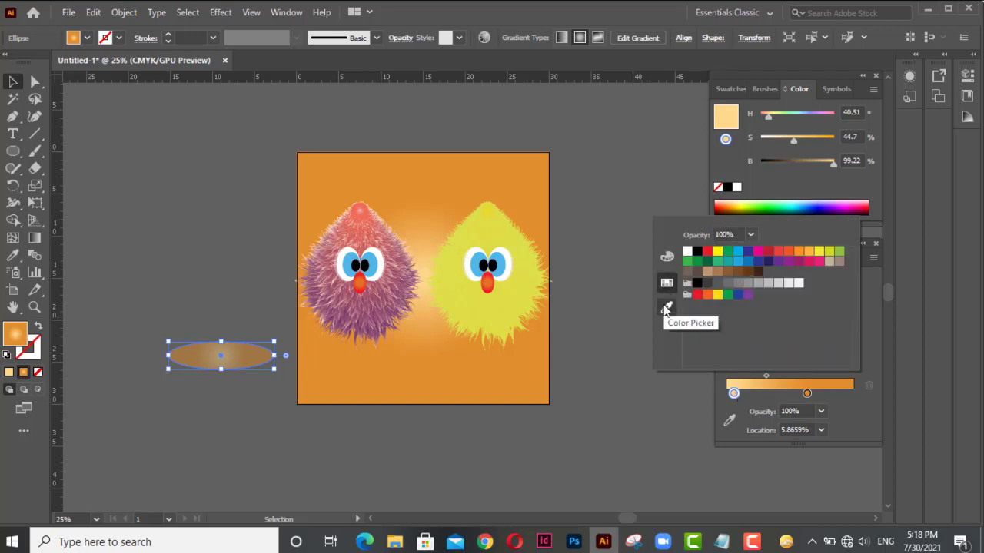
{"action": "left_click", "coordinate": [665, 309]}
{"action": "left_click", "coordinate": [13, 82]}
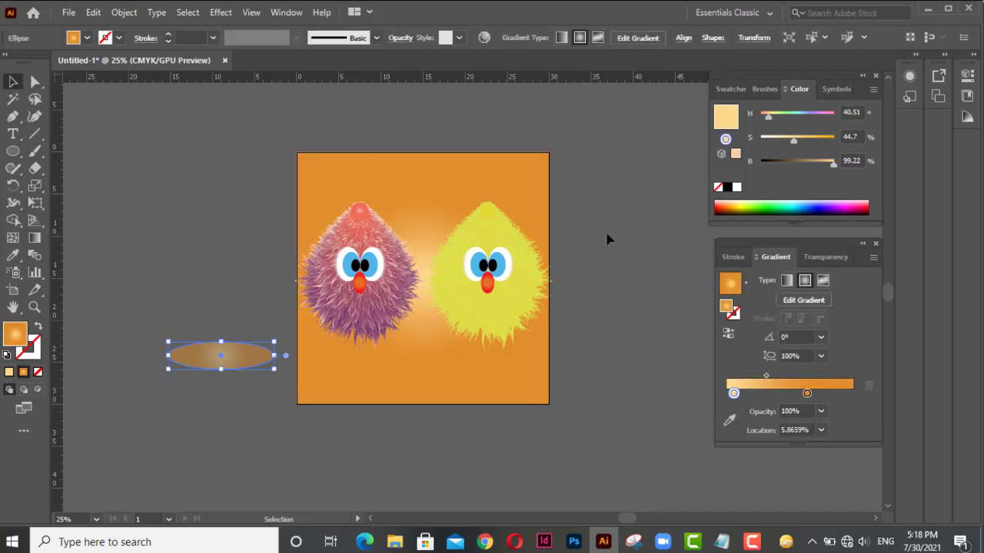
{"action": "left_click", "coordinate": [615, 250]}
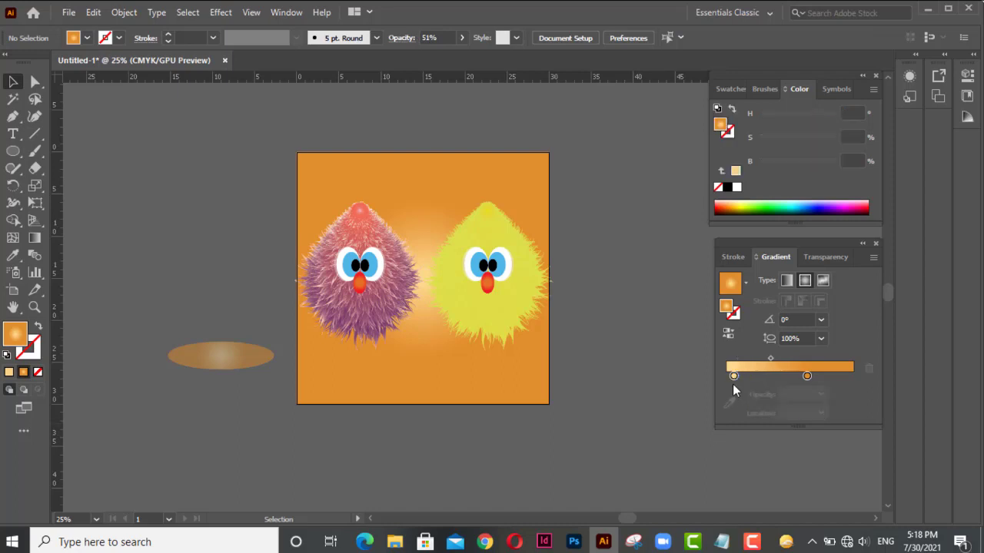
{"action": "left_click", "coordinate": [209, 363]}
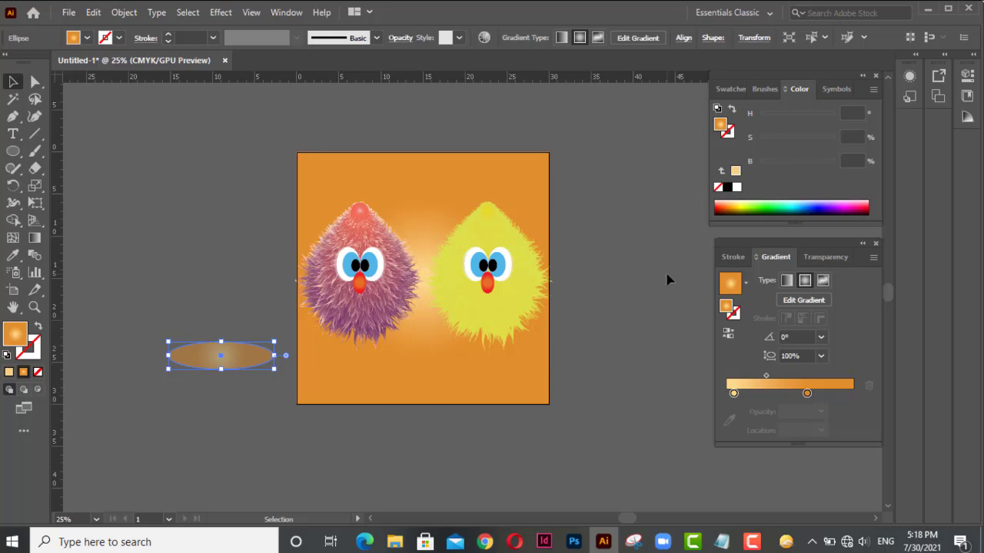
Step: Set the oval's blend mode to Multiply and place it beneath the purple creature
{"action": "left_click", "coordinate": [837, 257]}
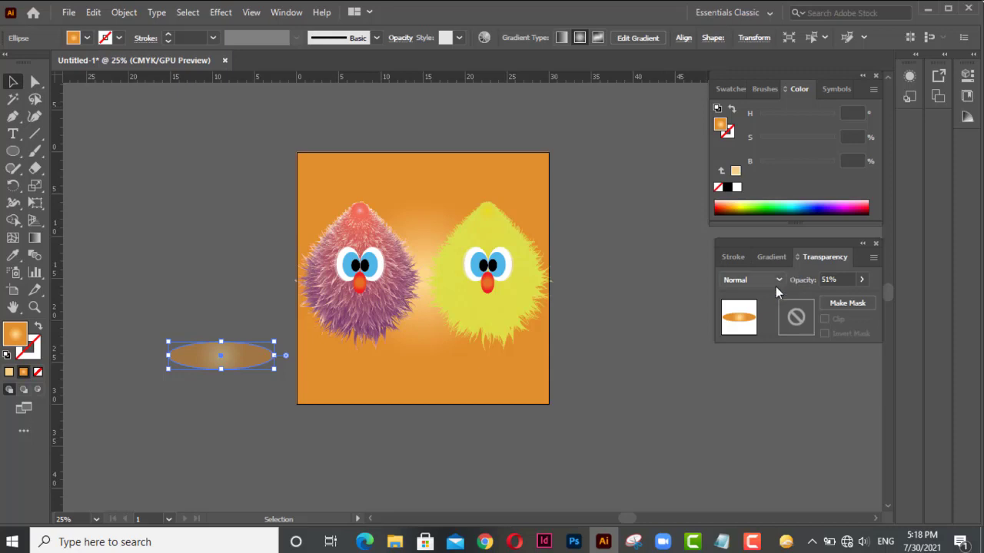
{"action": "left_click", "coordinate": [776, 288]}
{"action": "left_click", "coordinate": [749, 45]}
{"action": "left_click", "coordinate": [625, 314]}
{"action": "left_click", "coordinate": [255, 358]}
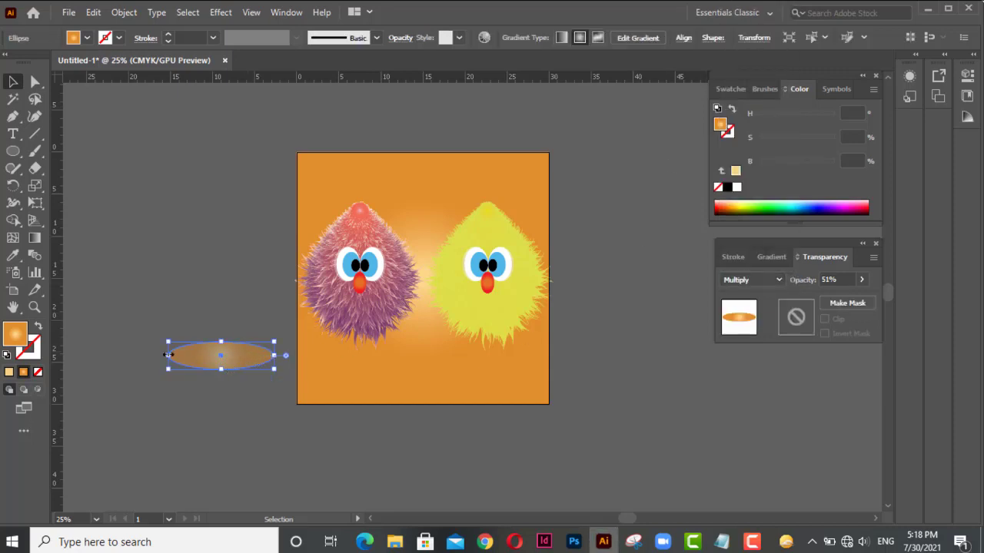
{"action": "left_click_drag", "start_coordinate": [217, 362], "coordinate": [358, 360]}
{"action": "left_click", "coordinate": [237, 359]}
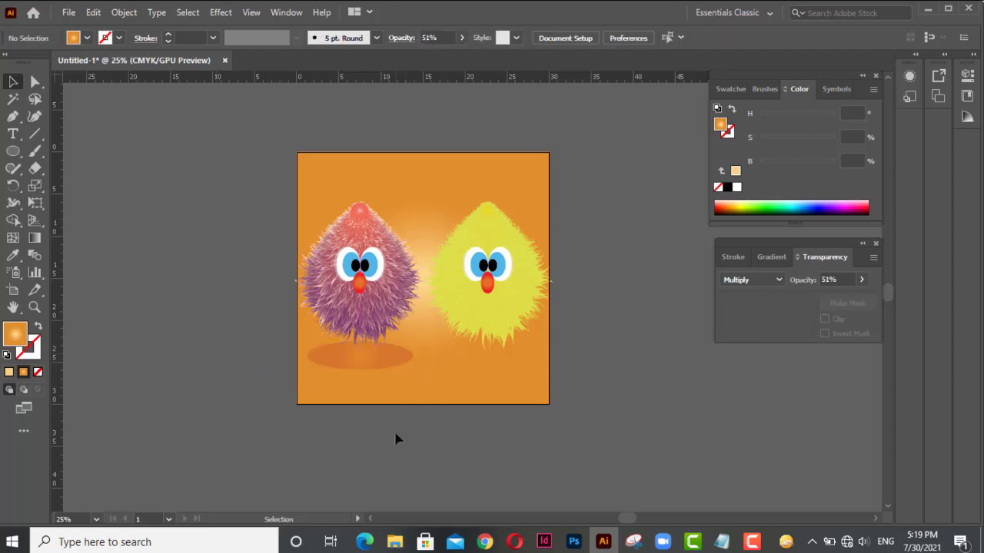
Step: Lower the shadow's opacity to 33% and Alt-drag a copy beneath the yellow creature
{"action": "left_click", "coordinate": [373, 365]}
{"action": "left_click", "coordinate": [399, 38]}
{"action": "left_click", "coordinate": [391, 61]}
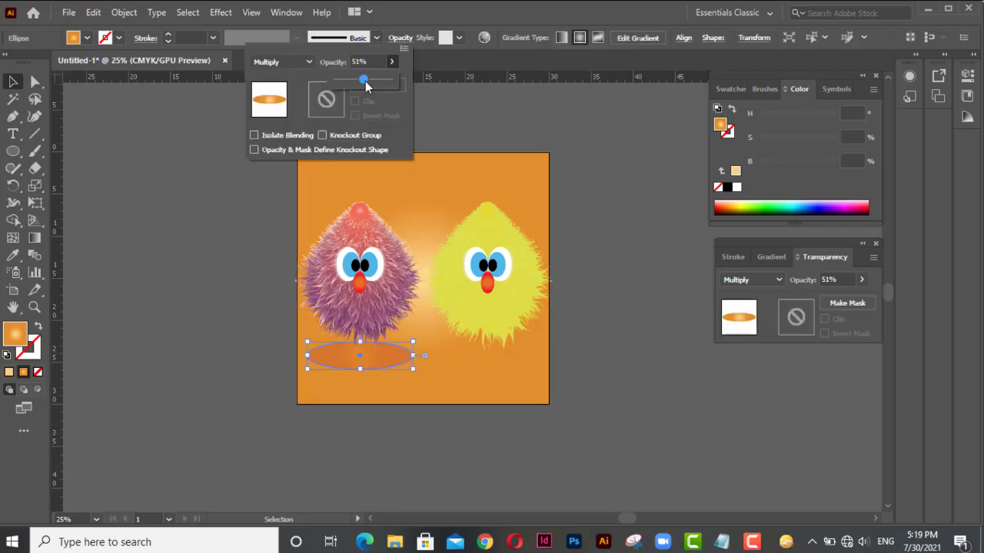
{"action": "left_click_drag", "start_coordinate": [366, 80], "coordinate": [358, 81]}
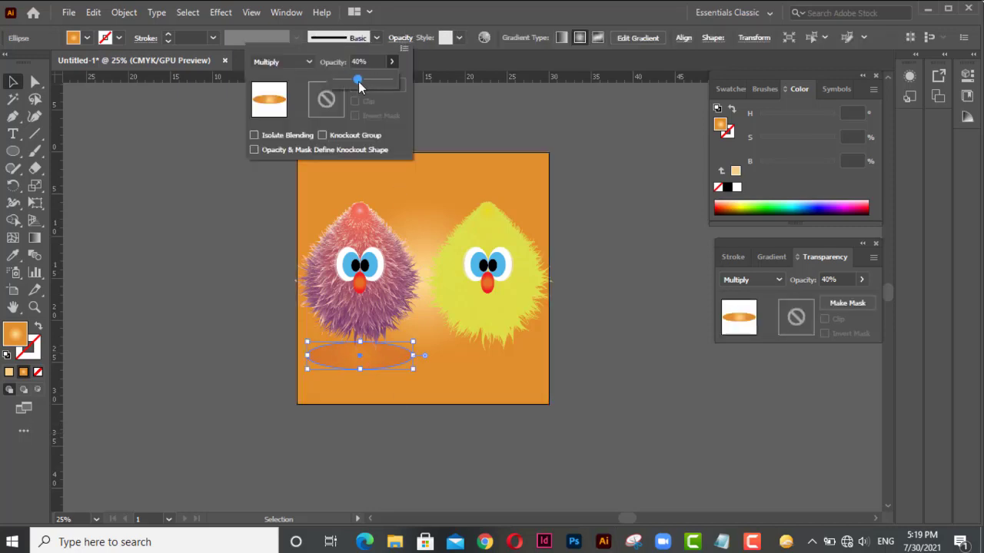
{"action": "left_click", "coordinate": [583, 276]}
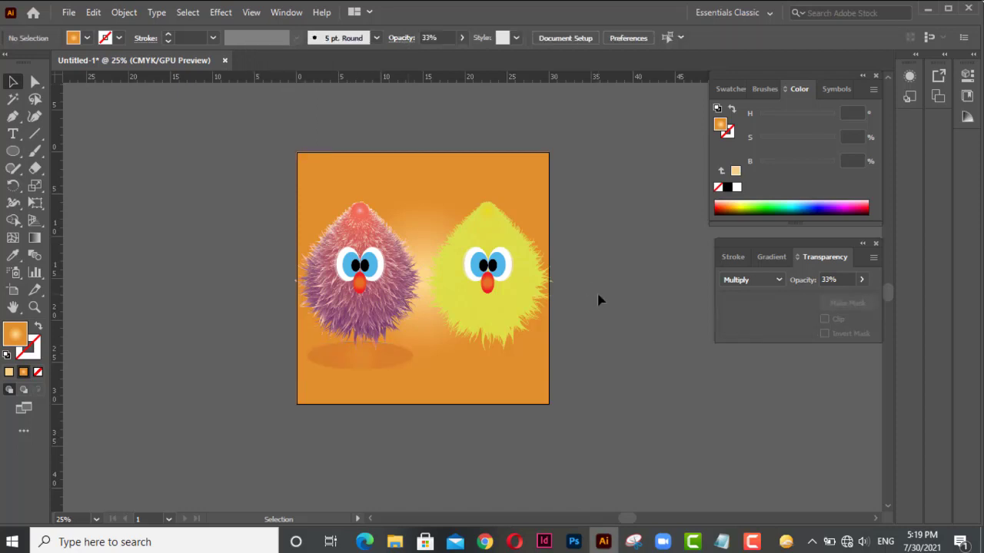
{"action": "left_click_drag", "start_coordinate": [392, 356], "coordinate": [522, 359]}
{"action": "left_click", "coordinate": [610, 369]}
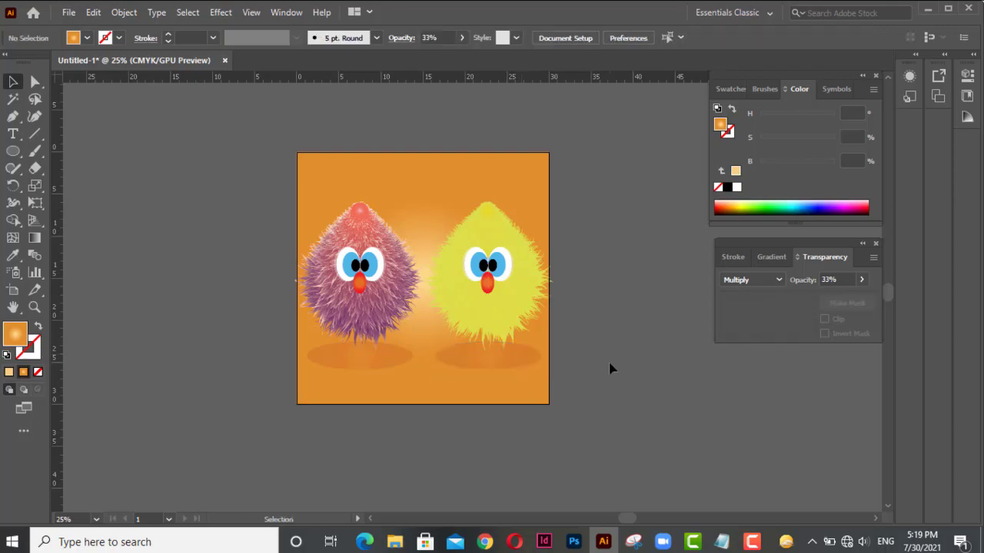